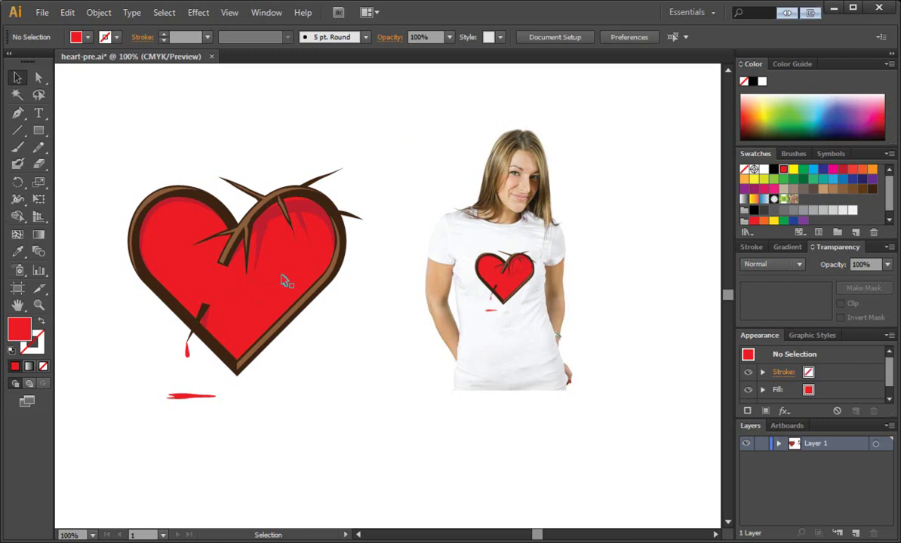
Close the heart-pre.ai document without saving its changes.
left_click(277, 474)
left_click(211, 61)
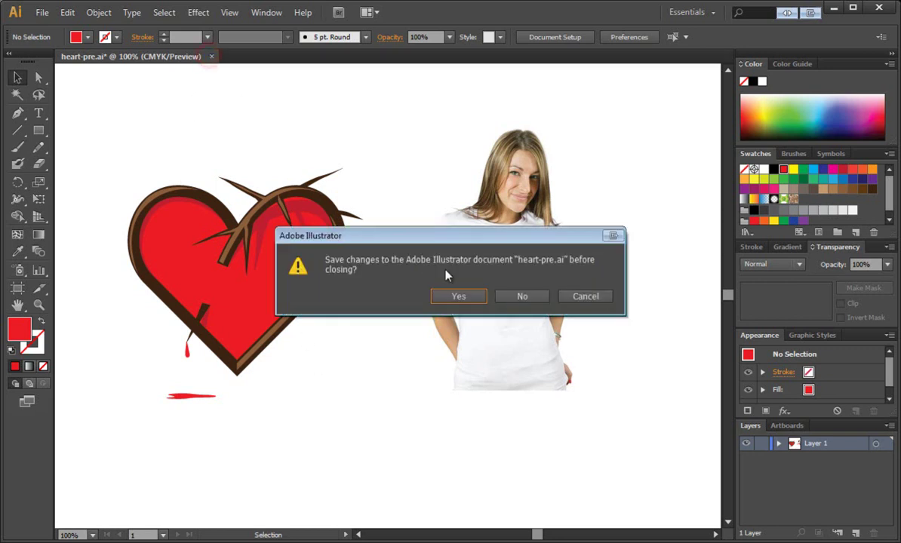
left_click(503, 276)
Create a new landscape document 700 pt wide and 500 pt high with one artboard.
left_click(42, 13)
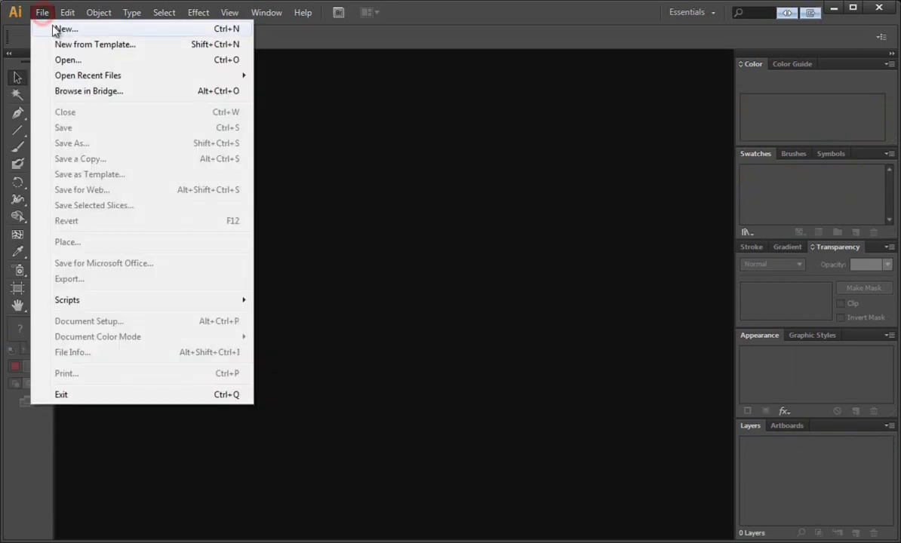
left_click(51, 27)
left_click(306, 236)
left_click(315, 236)
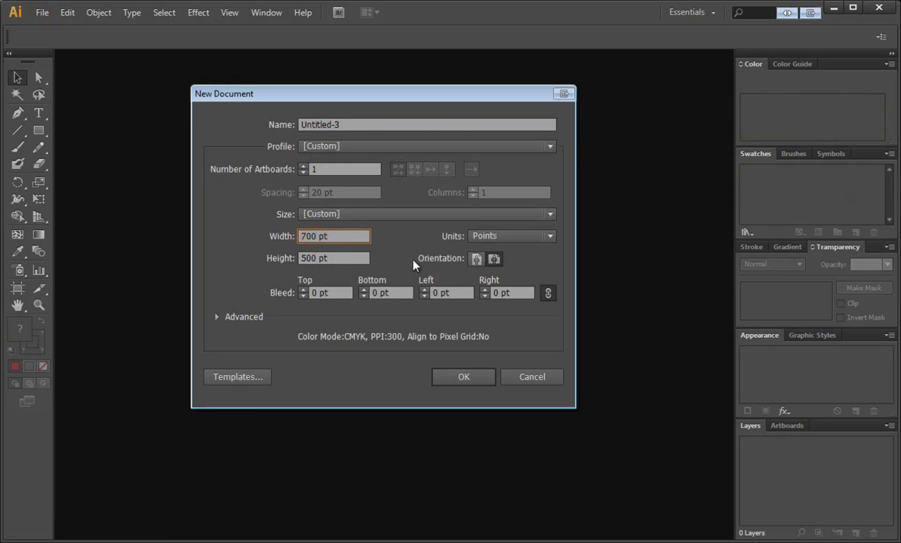
left_click(462, 382)
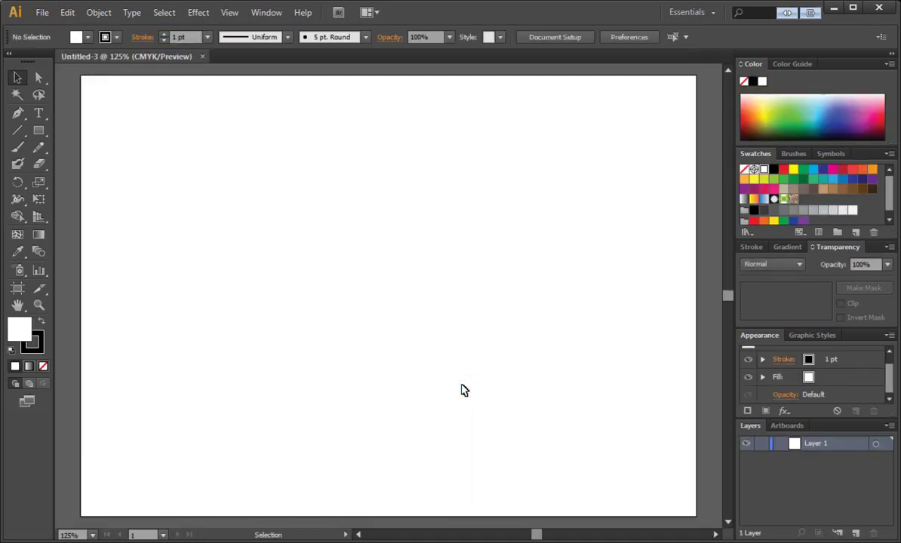
Show the grid at actual size and turn on Snap to Grid.
key("ctrl+1")
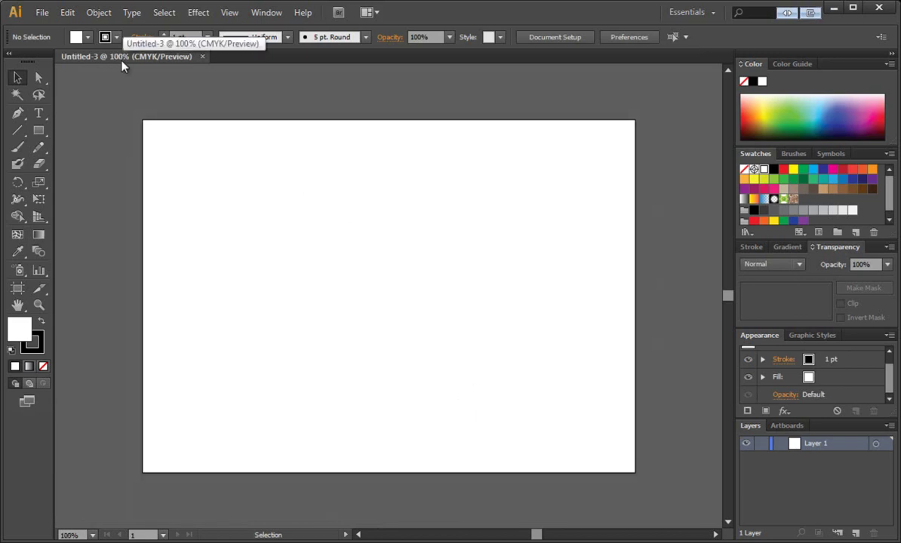
left_click(233, 15)
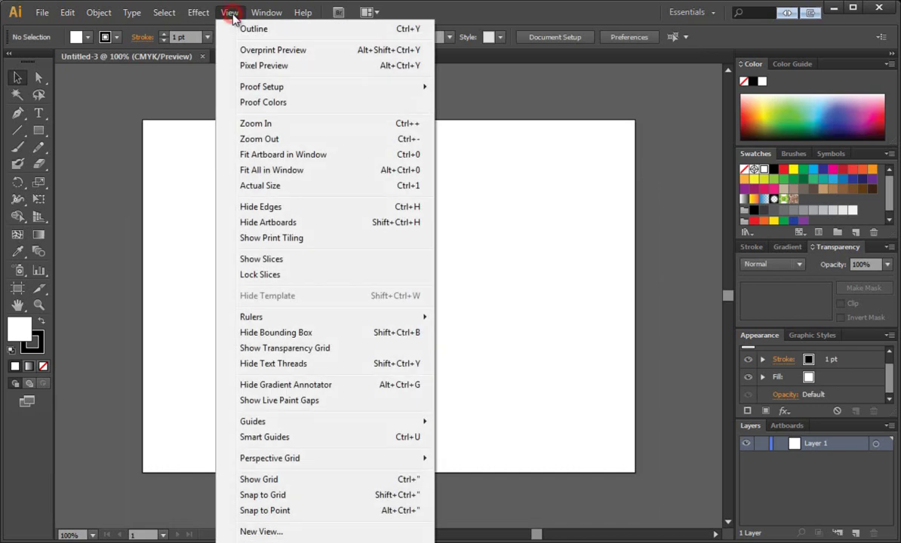
left_click(299, 479)
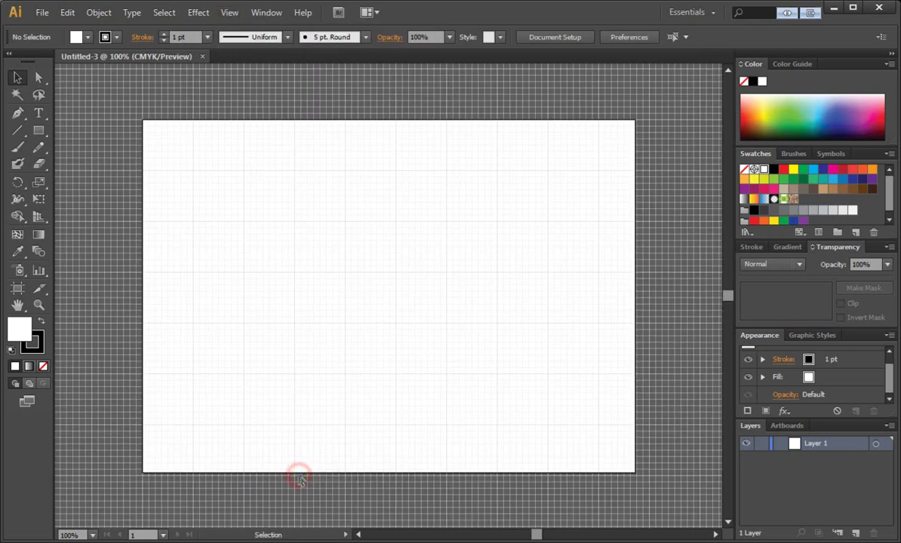
left_click(227, 15)
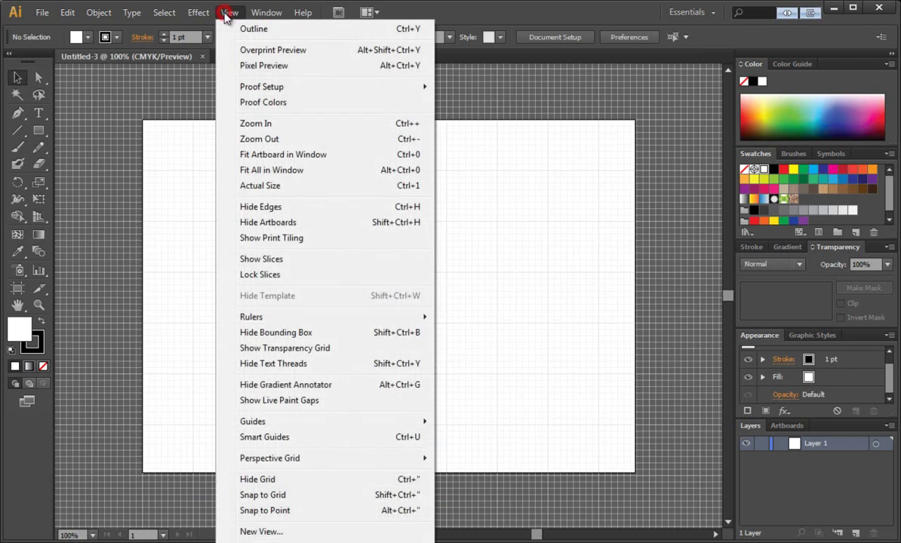
left_click(281, 498)
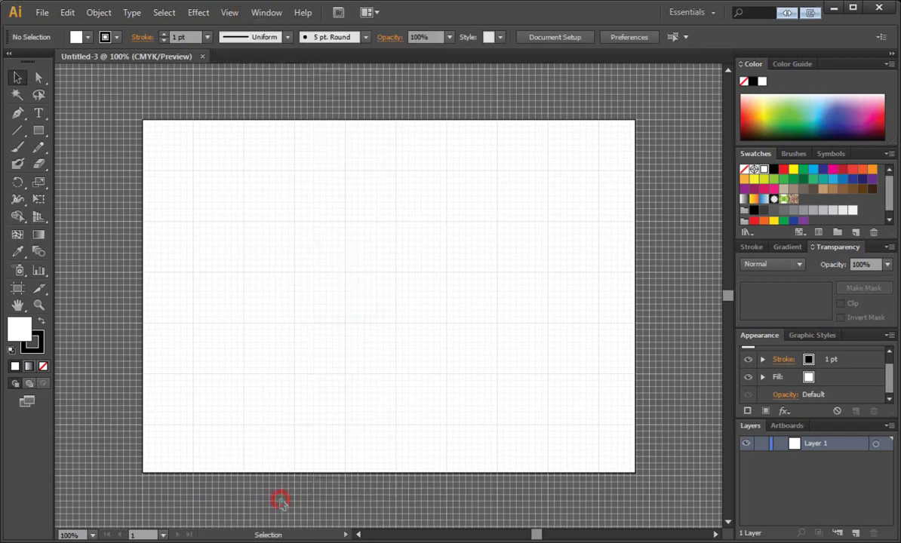
Draw the heart's left half with the Pen tool, placing curved anchors at 324, 189 pt and 315, 243 pt and a corner tip at 360, 279 pt.
left_click(38, 304)
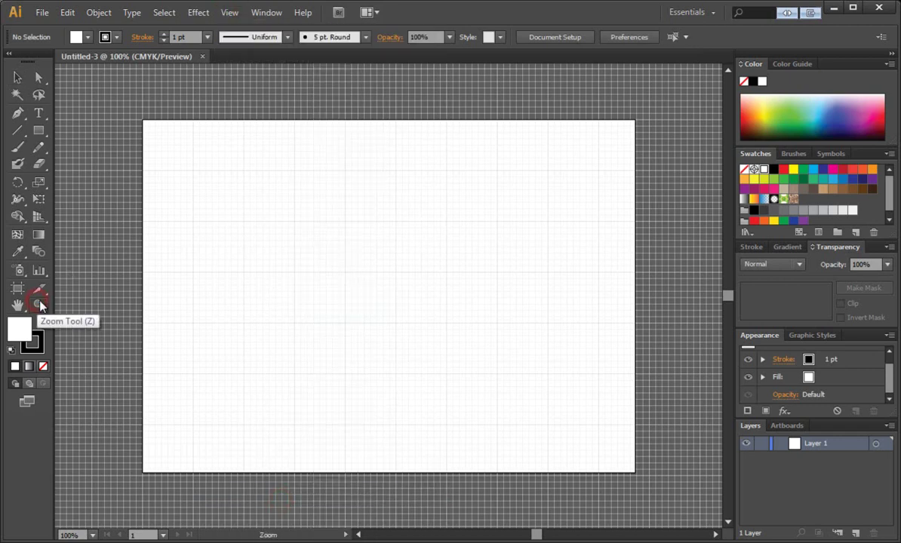
left_click(390, 282)
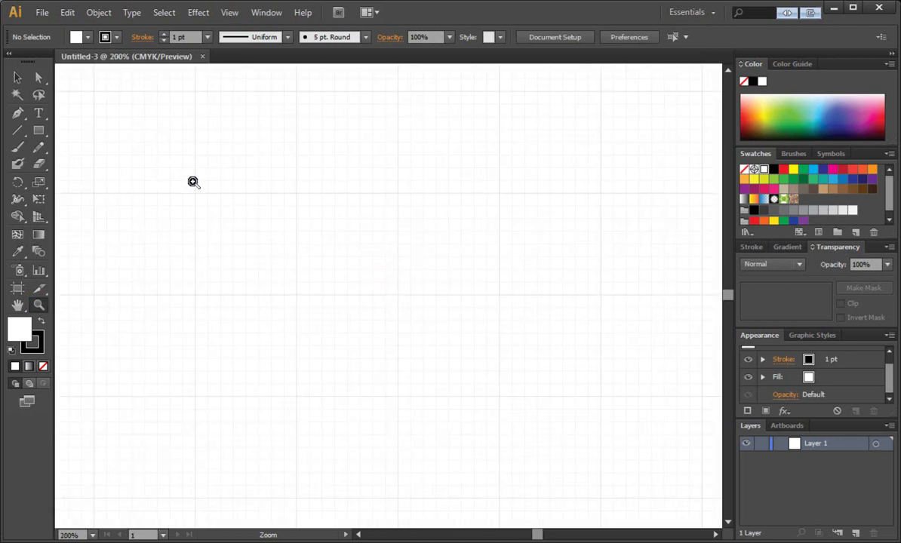
left_click(17, 113)
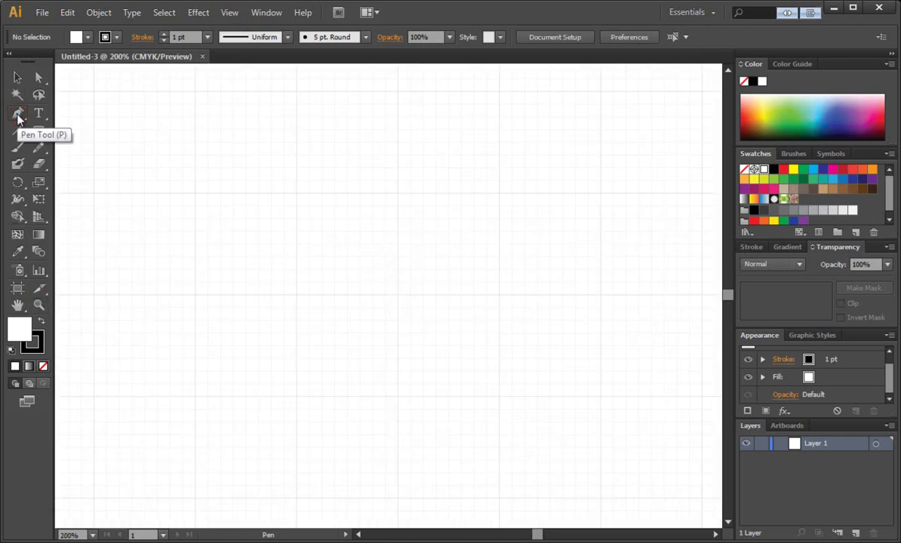
left_click(397, 295)
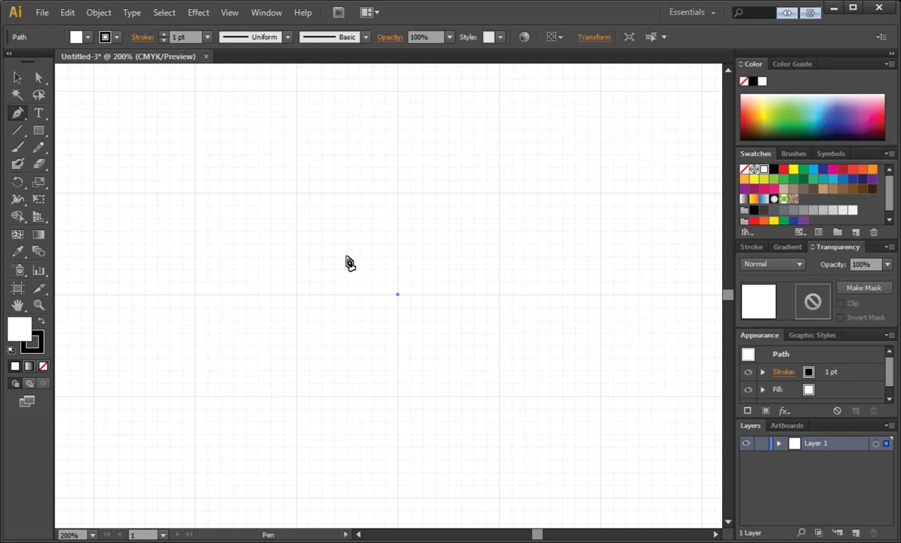
left_click_drag(347, 256, 308, 257)
left_click_drag(305, 257, 309, 257)
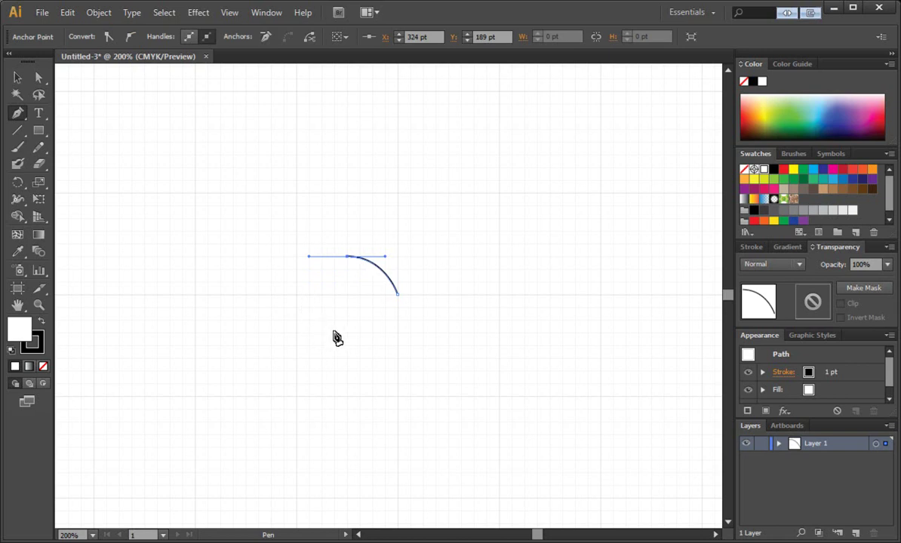
left_click_drag(334, 330, 372, 357)
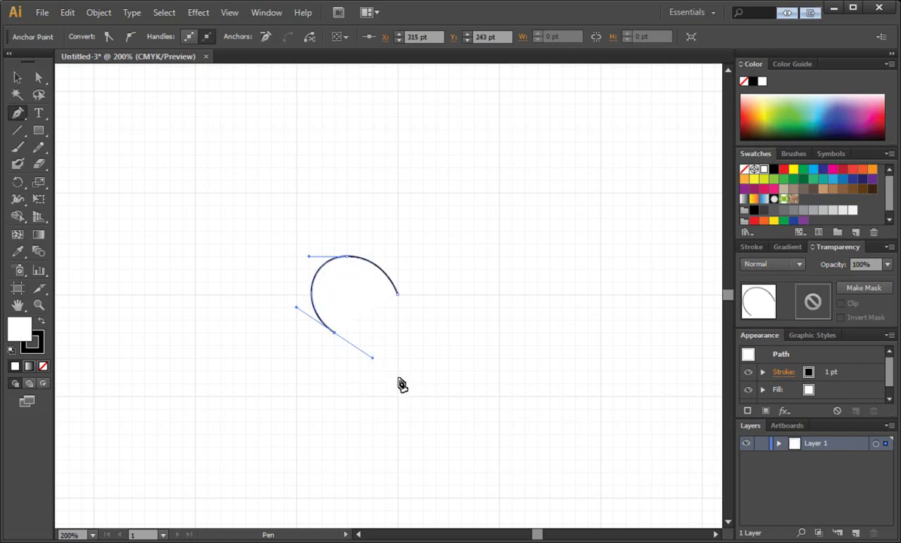
left_click(400, 387)
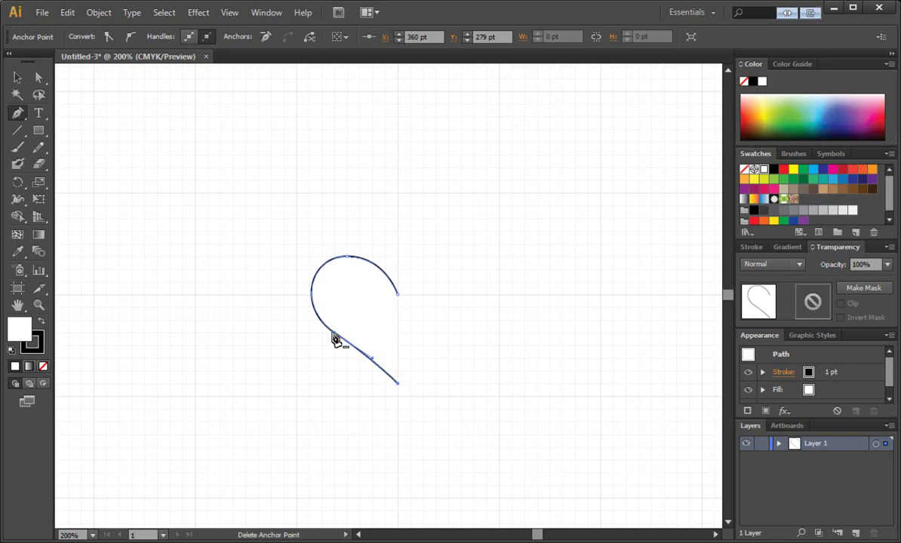
Draw the heart's right half with a curved anchor at 405, 243 pt and a rounded top, ending inside the heart at 351, 229 pt.
left_click_drag(461, 333, 501, 312)
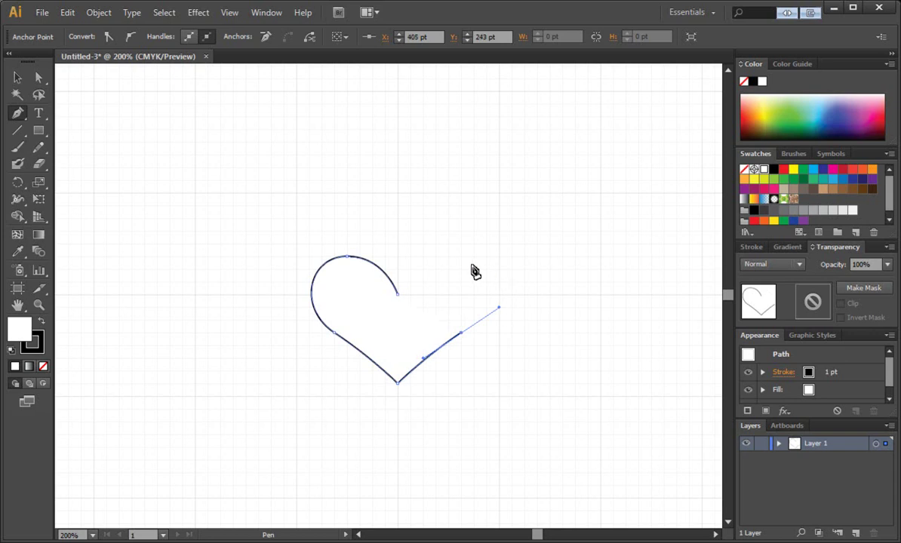
left_click_drag(460, 257, 410, 256)
key("ctrl+z")
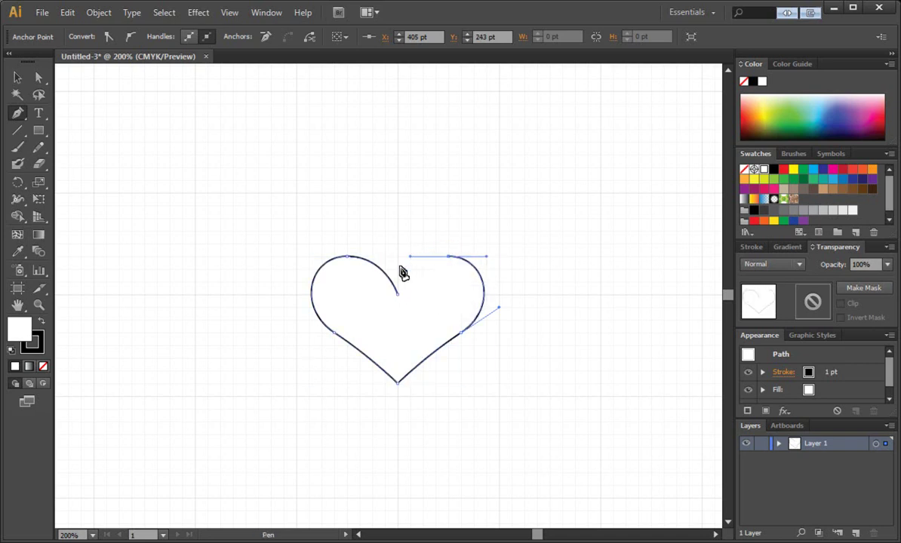
left_click(384, 306)
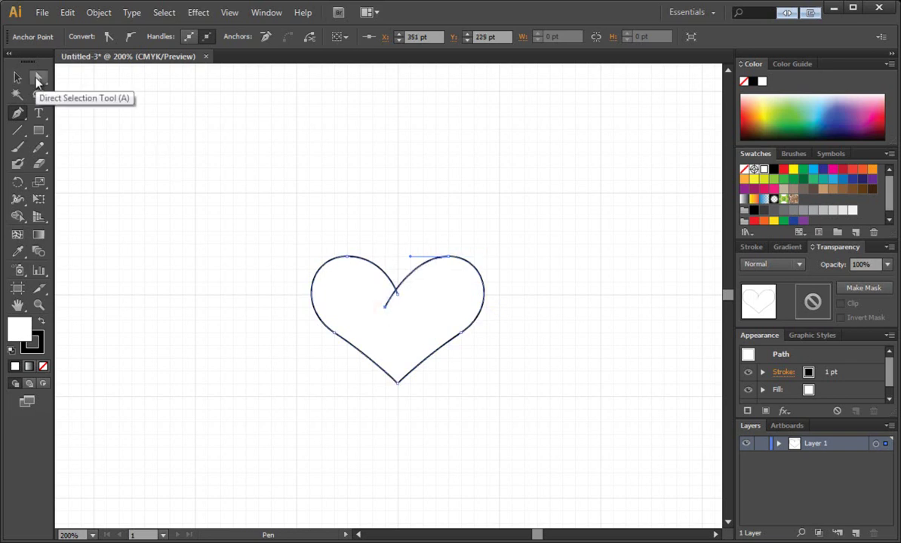
Move the left lobe's inner end anchor up to 360, 207 pt so it meets the right lobe's line.
left_click(37, 79)
left_click_drag(398, 295, 401, 286)
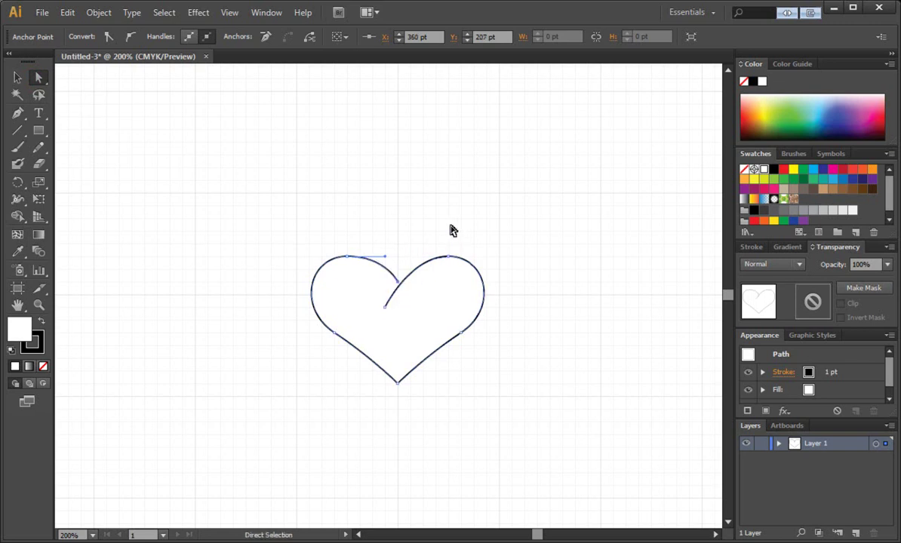
left_click(329, 261)
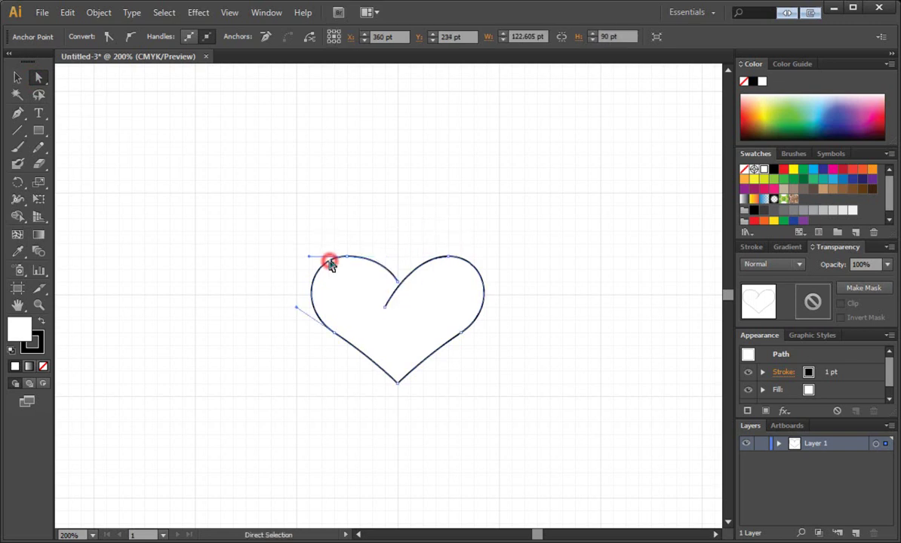
Select the whole heart path and set its stroke weight to 6 pt.
left_click(18, 77)
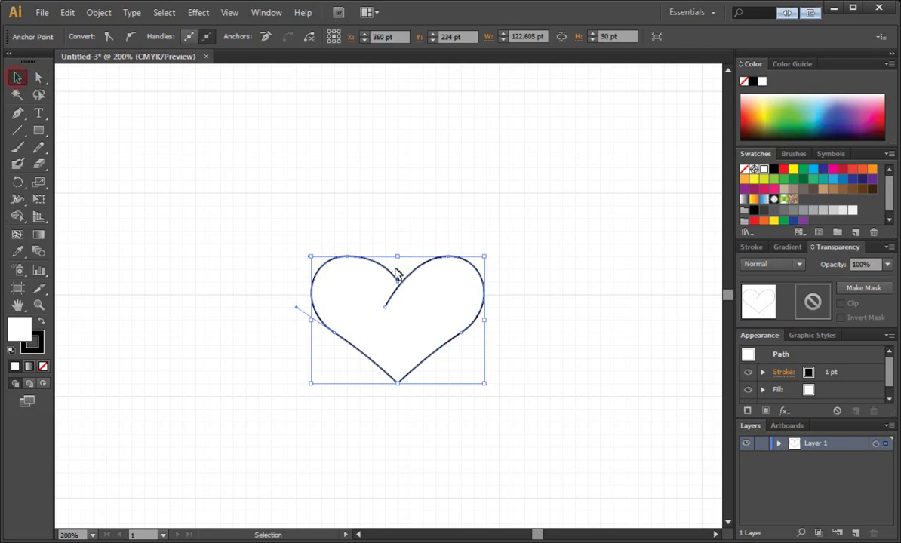
left_click(381, 265)
left_click(172, 38)
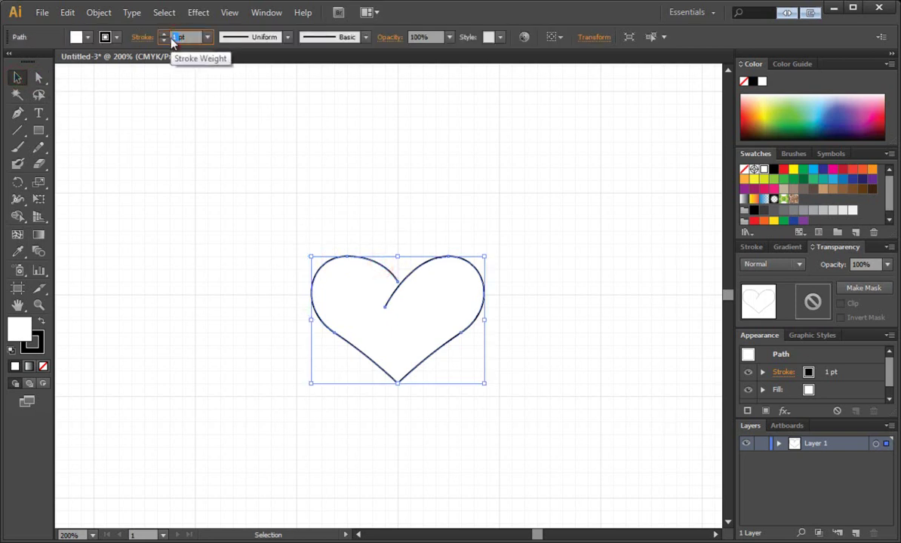
type("6")
key("Return")
left_click(300, 176)
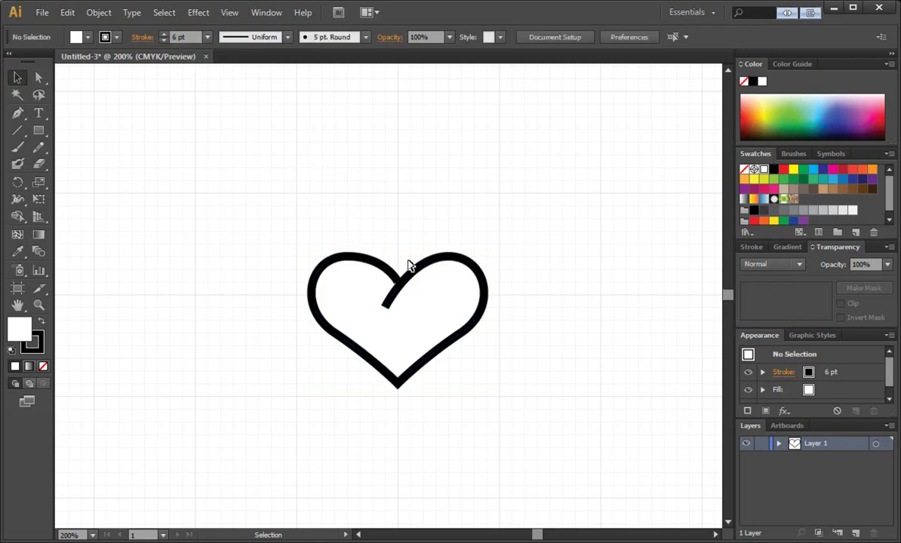
left_click(422, 317)
left_click(471, 191)
Increase the heart's stroke weight to 8 pt while viewing it at 100%.
key("ctrl+1")
left_click(404, 280)
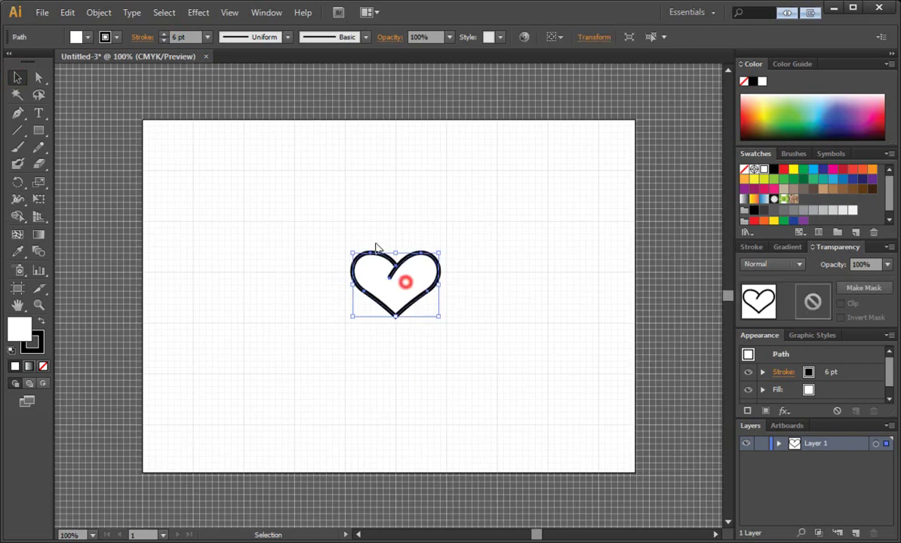
left_click(178, 36)
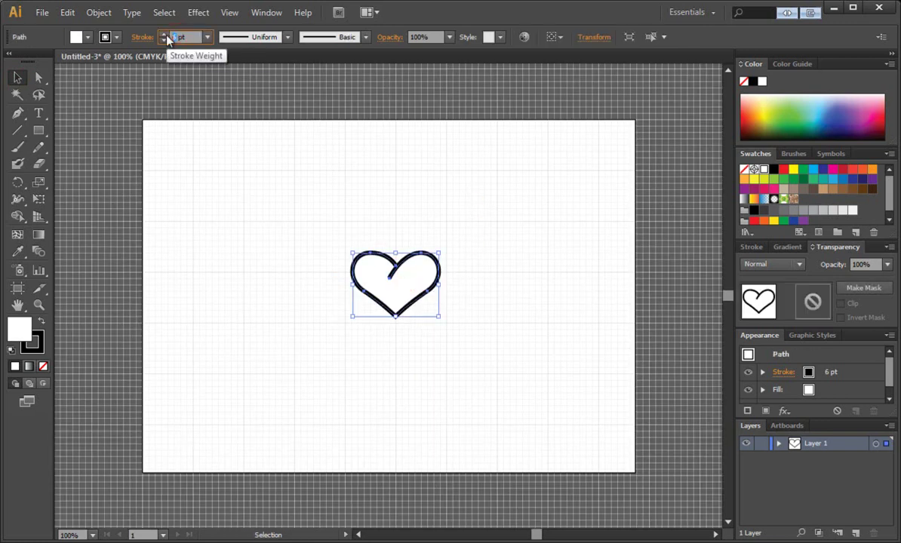
double_click(164, 34)
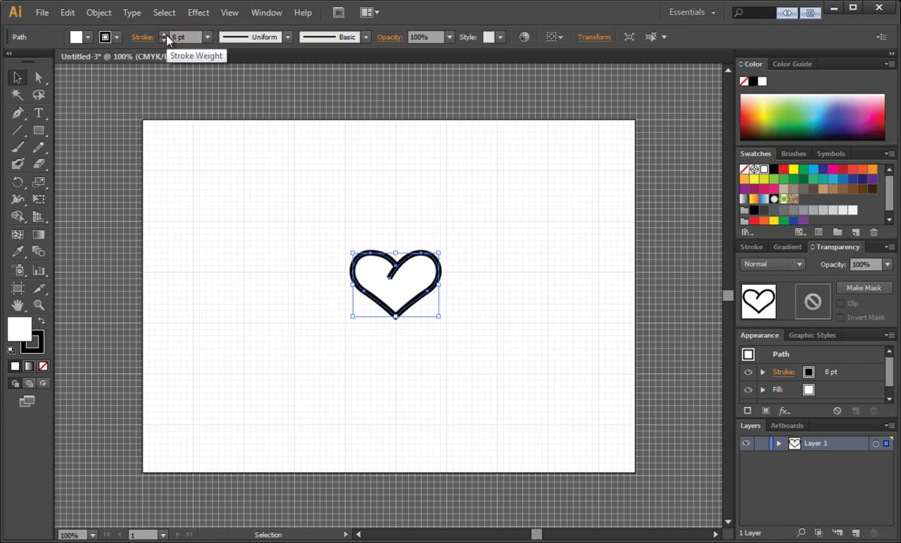
left_click(240, 227)
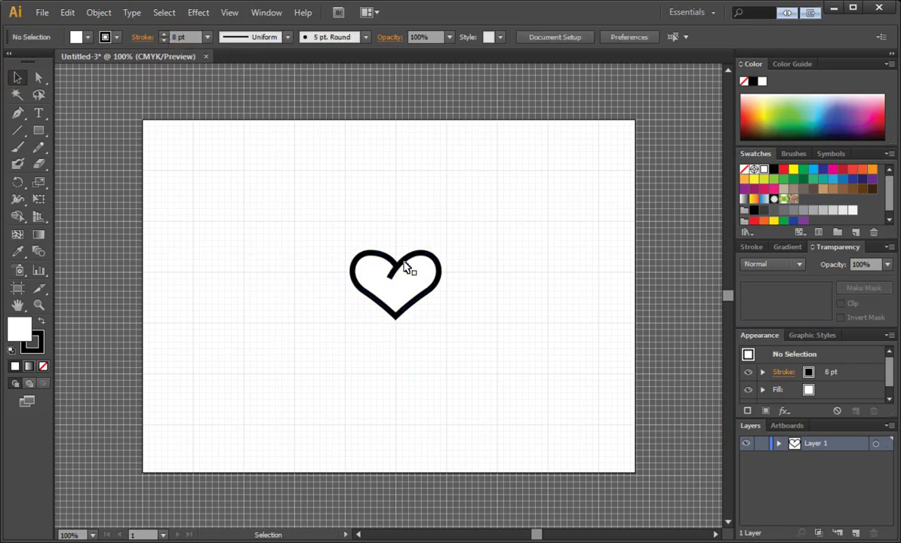
Enlarge the heart to roughly twice its size and place it near the centre of the artboard.
left_click(405, 262)
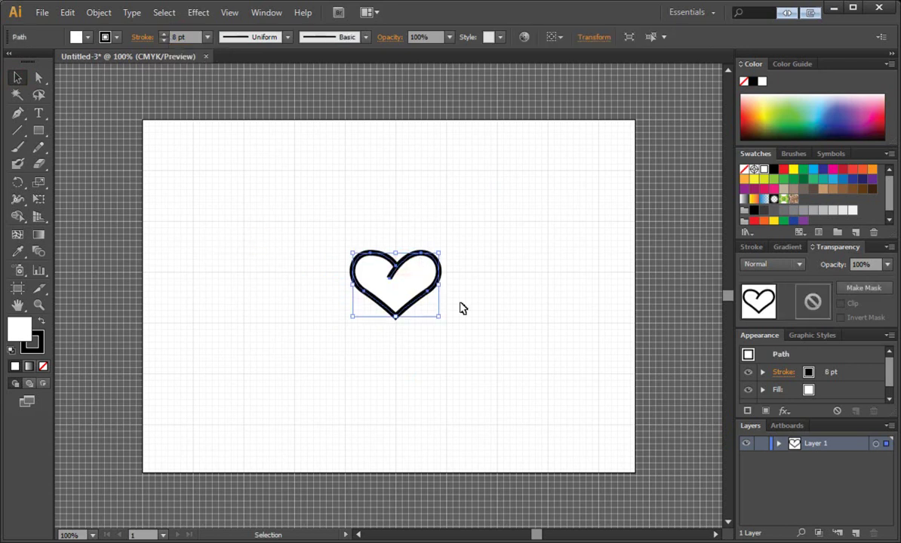
left_click(440, 319)
left_click_drag(440, 319, 497, 356)
left_click_drag(424, 276, 418, 289)
left_click(535, 240)
Set the enlarged heart's stroke weight to 15 pt.
left_click(443, 261)
left_click(179, 36)
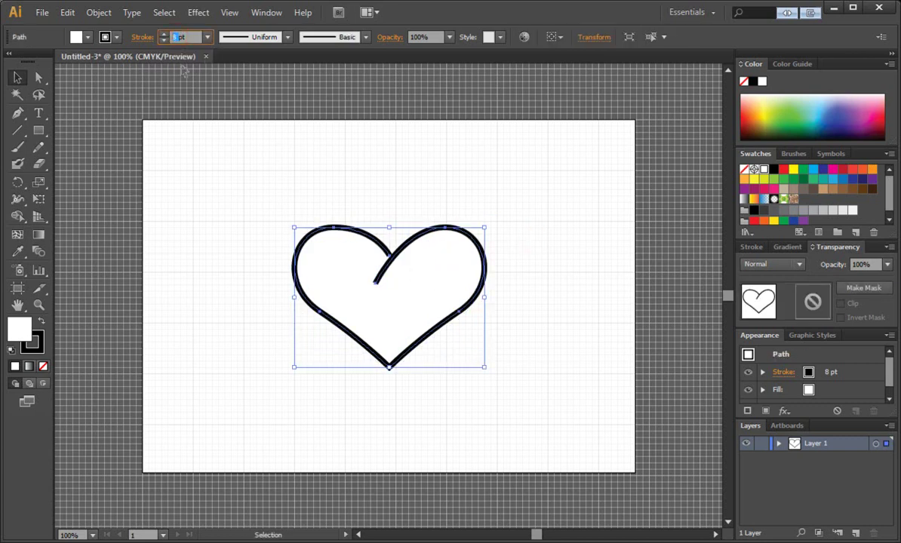
type("15")
key("Return")
left_click(309, 228)
left_click(370, 185)
left_click(350, 230)
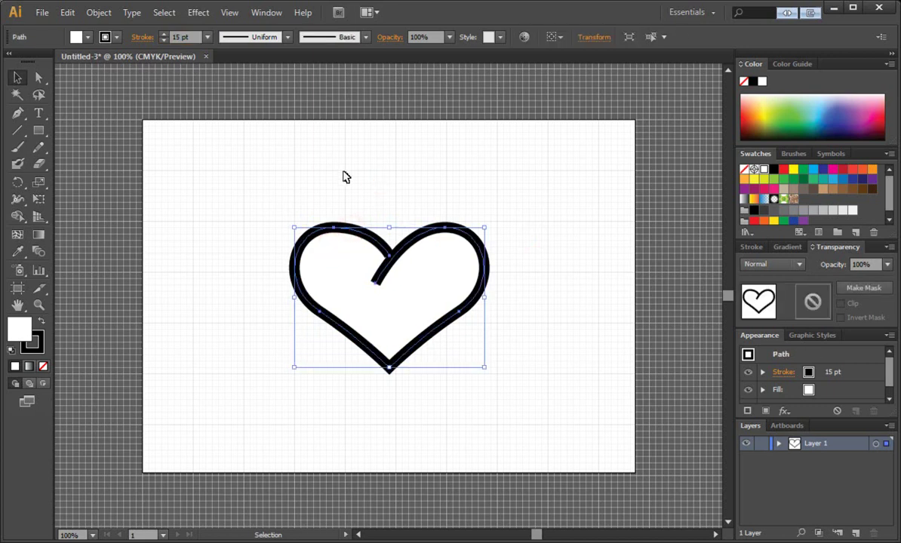
Hide the grid and turn off Snap to Grid.
left_click(229, 13)
left_click(266, 478)
left_click(230, 13)
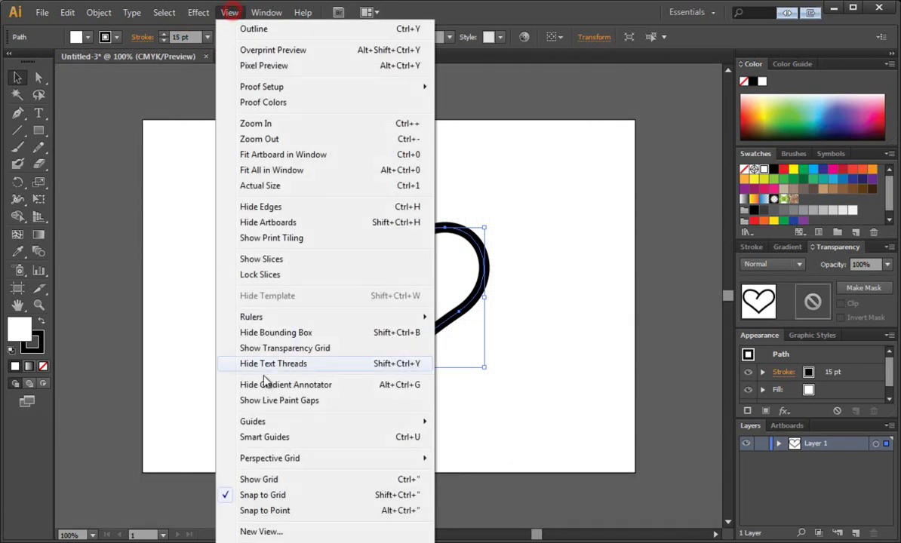
left_click(264, 497)
left_click(214, 215)
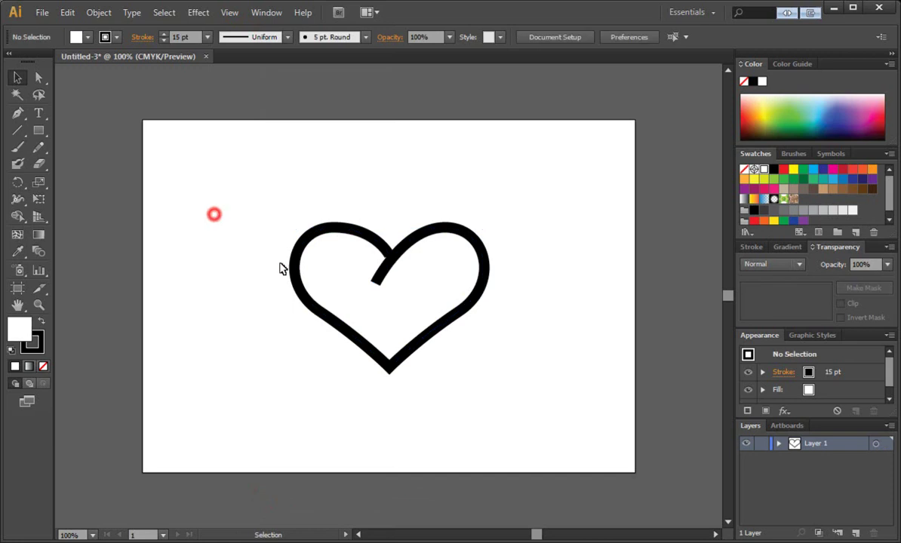
Convert the heart's thick stroke into a filled shape with Outline Stroke.
left_click(400, 249)
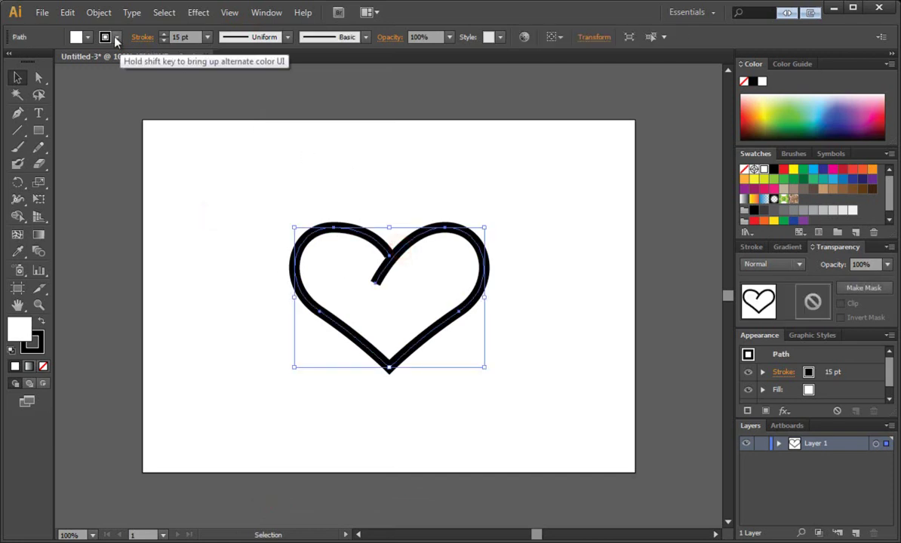
left_click(92, 15)
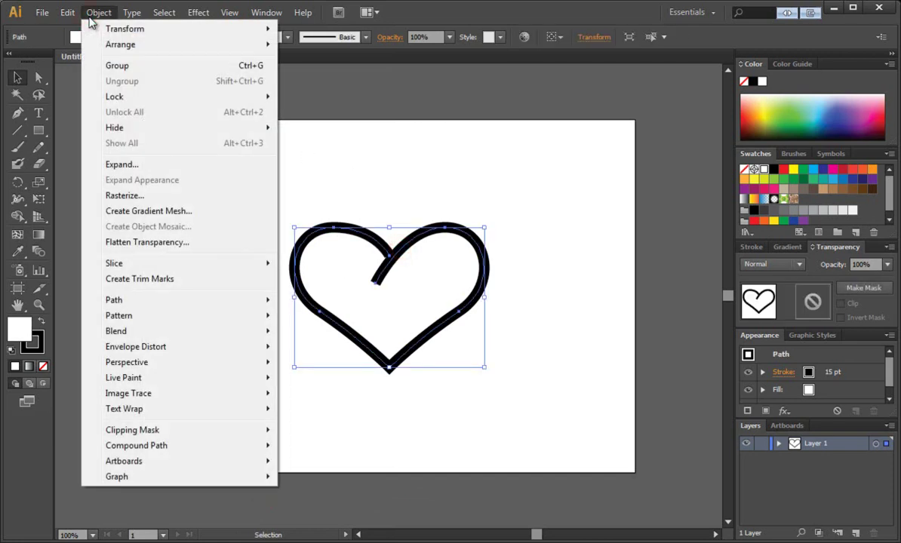
left_click(131, 300)
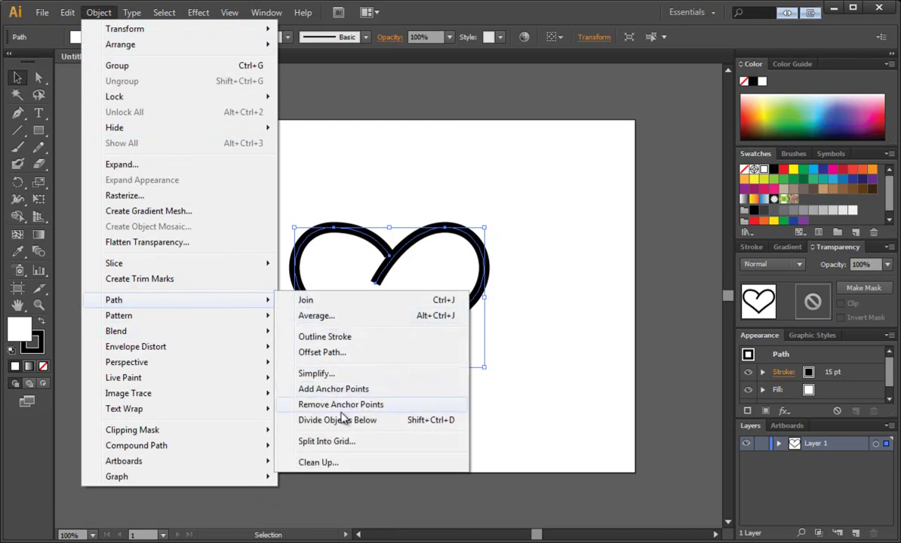
left_click(323, 338)
left_click(233, 197)
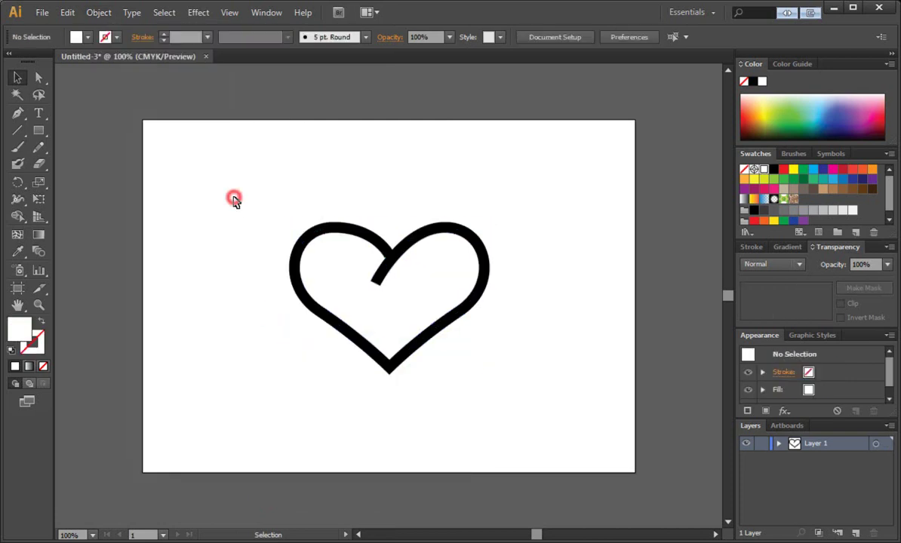
Close the small notch where the heart's two lobes meet by moving its anchor point onto the neighbouring inner corner.
left_click(40, 305)
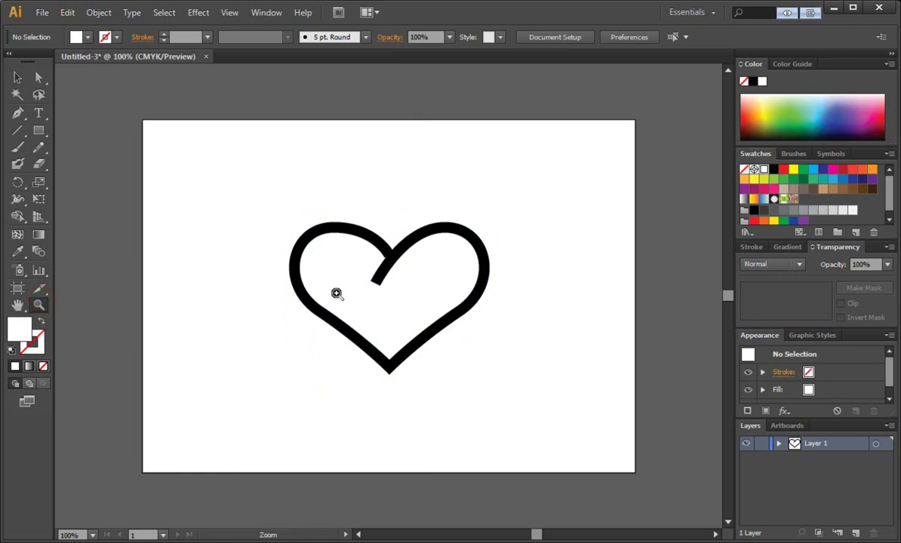
left_click_drag(335, 212, 440, 299)
left_click(39, 77)
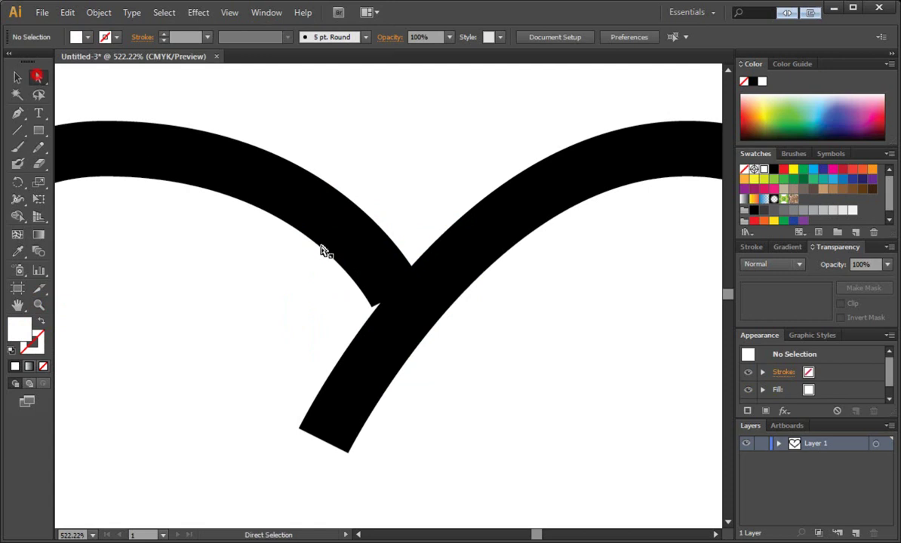
left_click(375, 271)
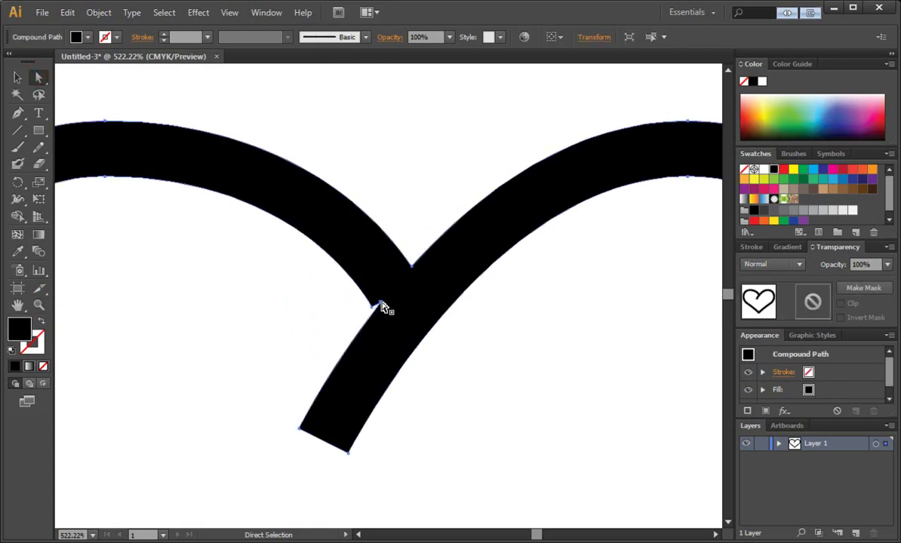
left_click(381, 304)
left_click_drag(382, 305, 373, 311)
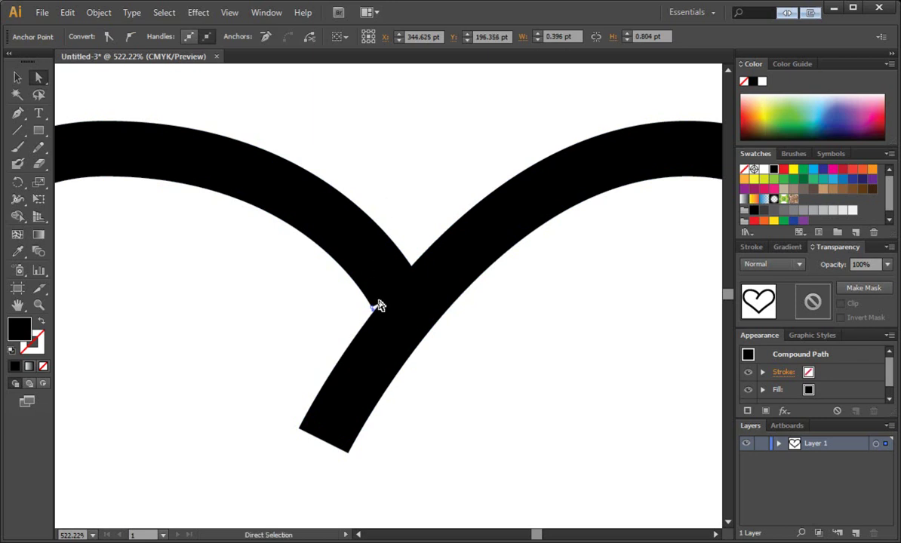
left_click_drag(381, 309, 375, 316)
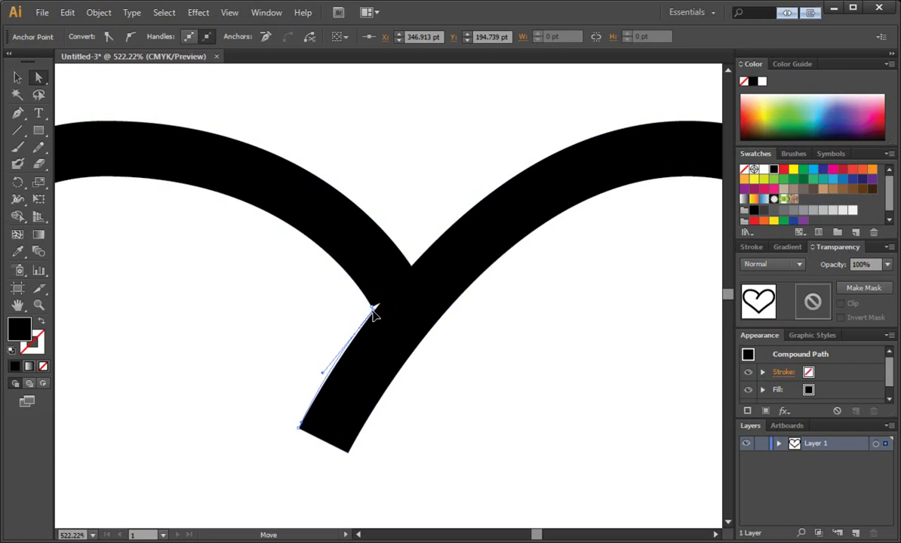
left_click(422, 134)
key("ctrl+1")
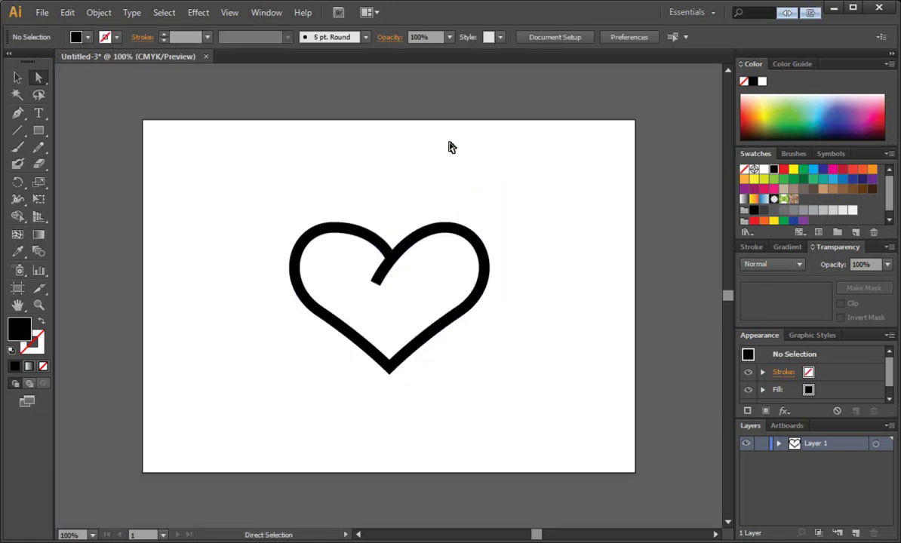
Fill the heart's inner path with red and expand the layer to show its sub-objects.
left_click(437, 260)
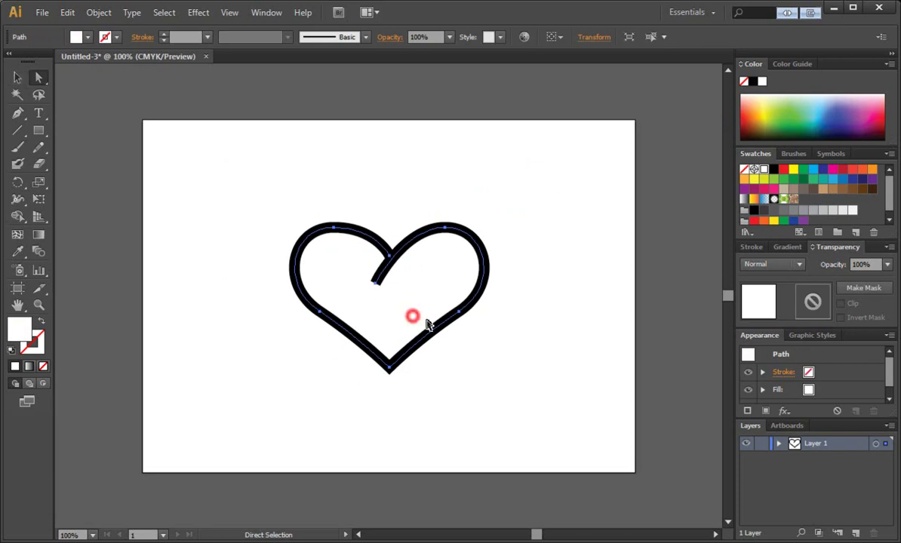
left_click(779, 444)
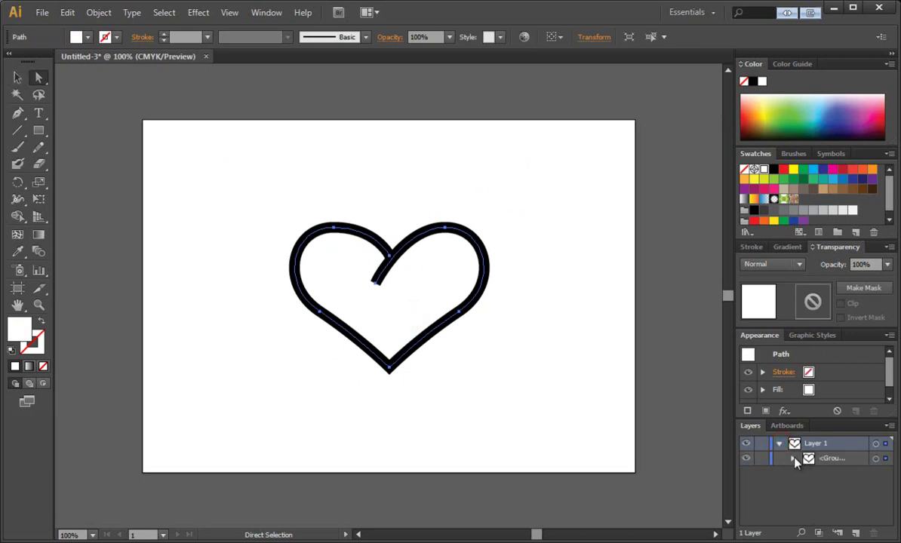
left_click(793, 460)
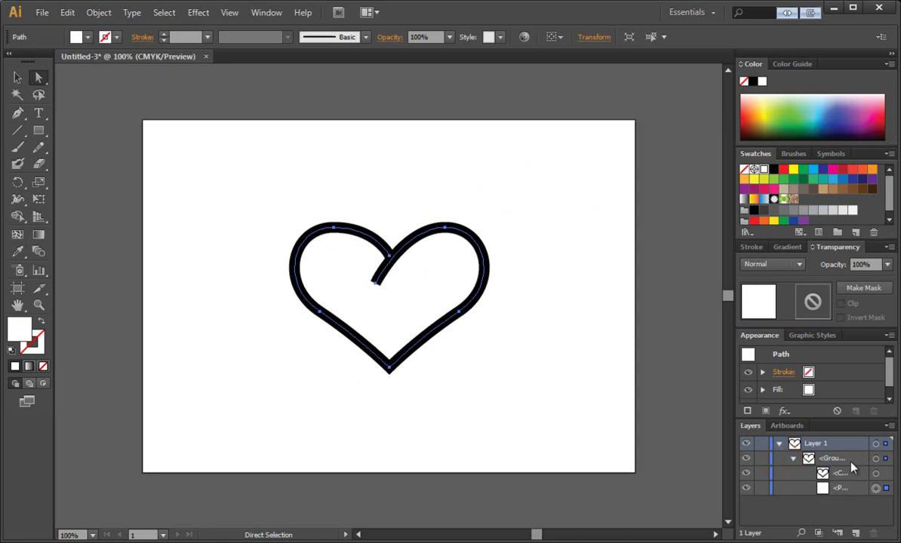
left_click(784, 170)
left_click(17, 76)
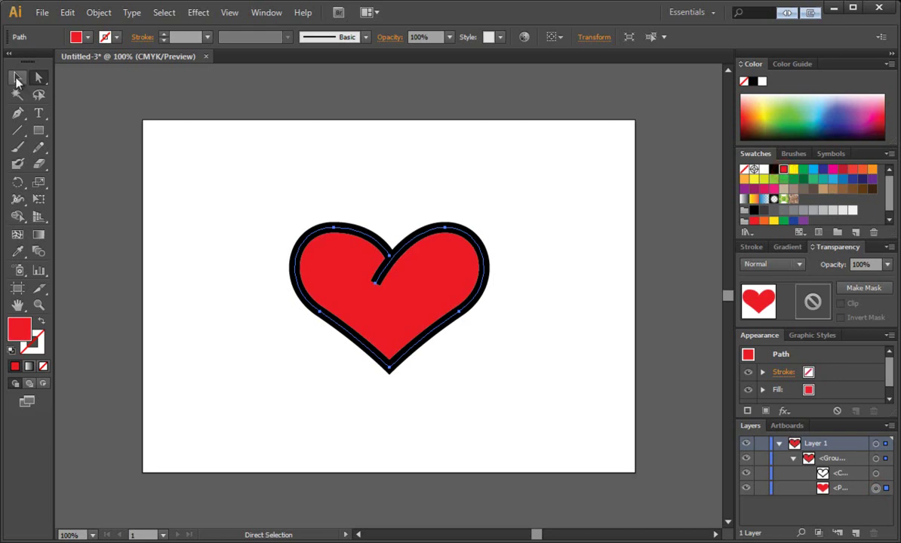
left_click(276, 158)
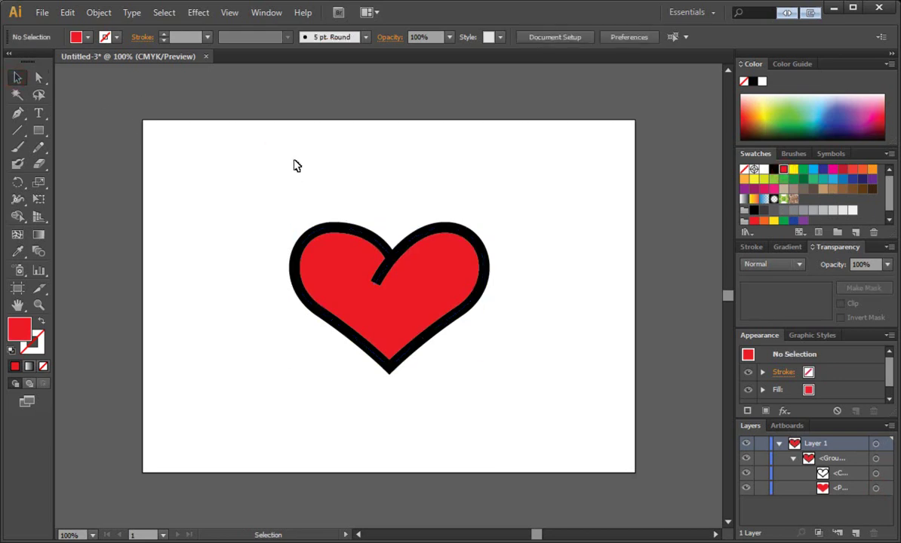
Try filling the whole heart group with the darkest brown swatch, and undo the fill.
left_click(40, 305)
left_click_drag(248, 212, 476, 399)
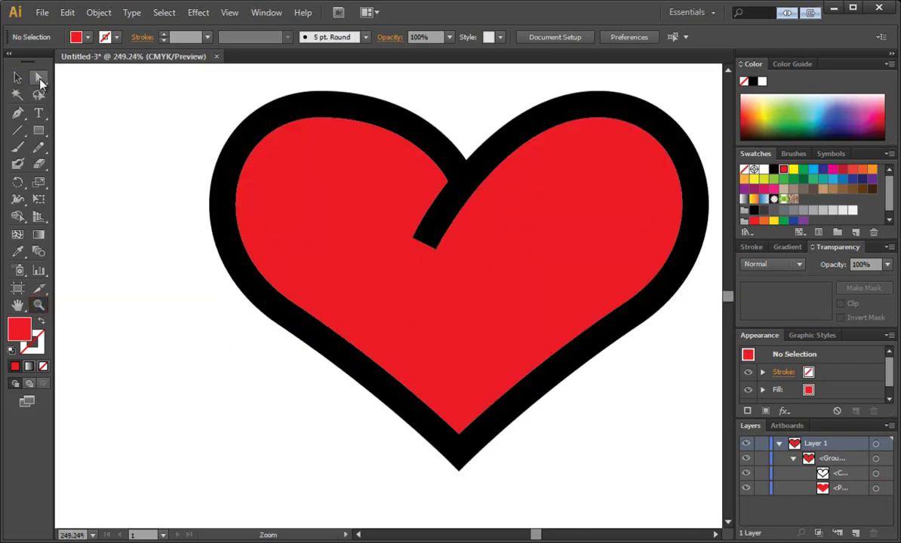
left_click(18, 77)
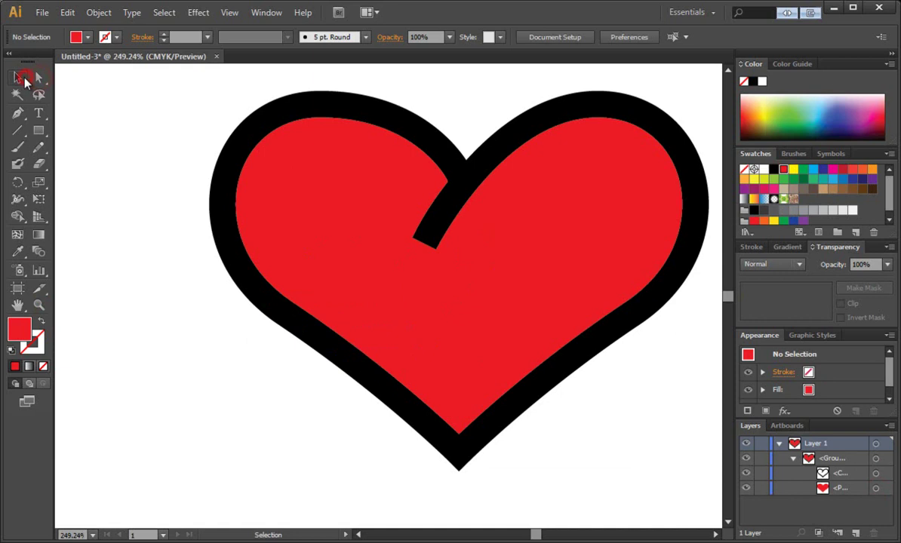
left_click(326, 110)
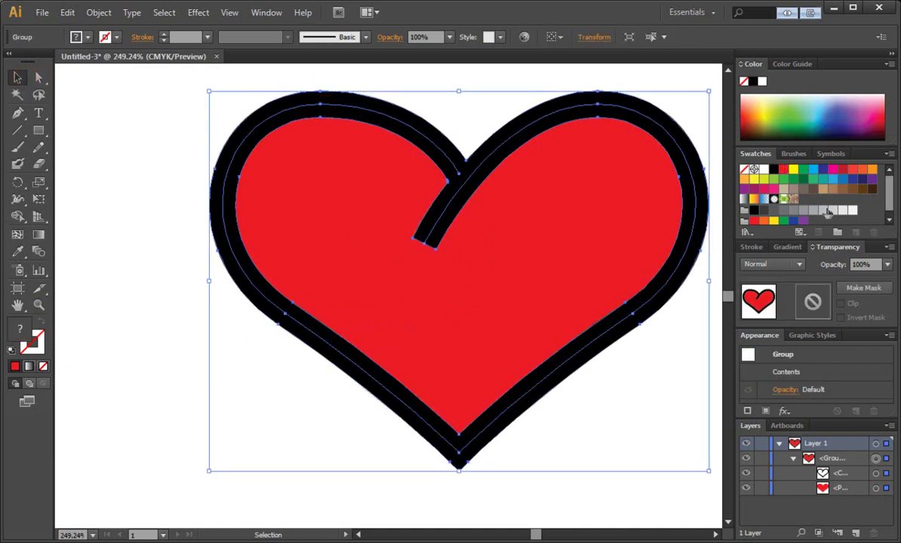
left_click(872, 190)
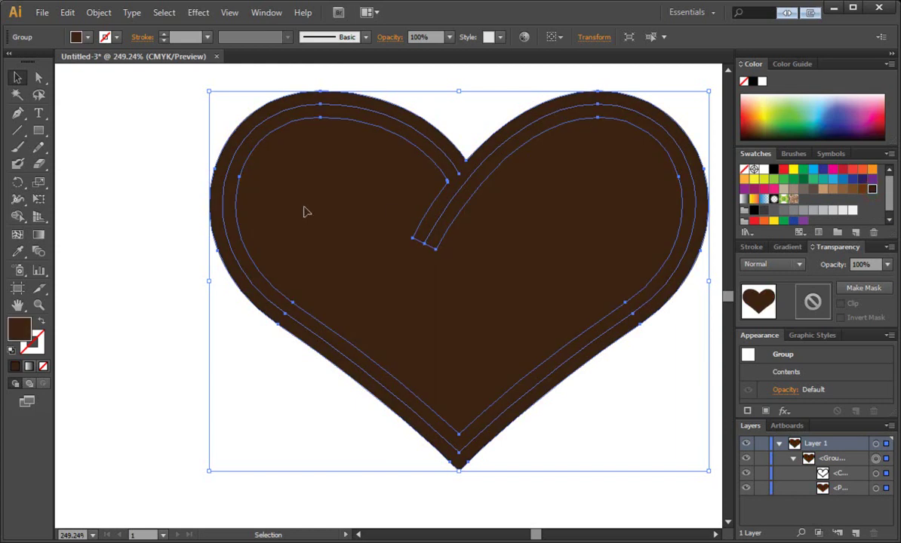
key("ctrl+z")
Recolour only the heart's outline with the darkest brown swatch, keeping the inside red.
left_click(38, 77)
left_click(177, 89)
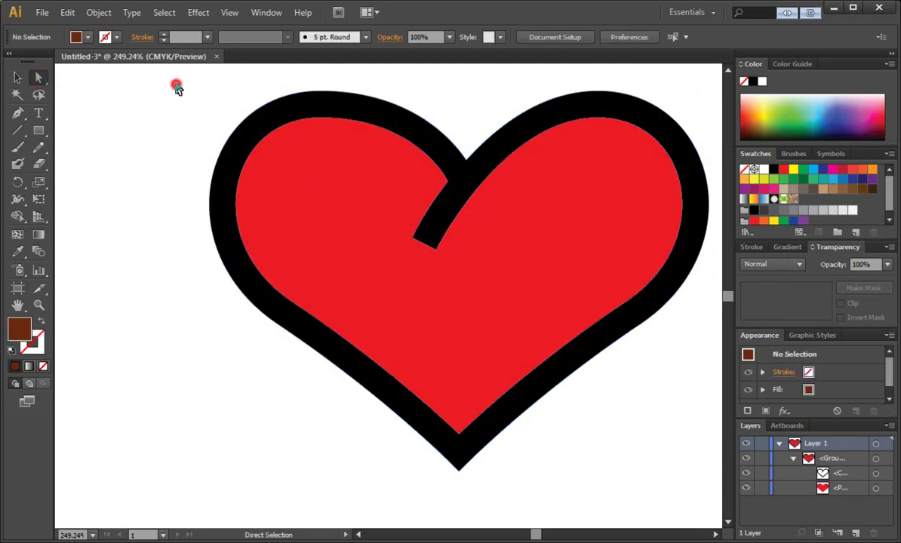
left_click(263, 106)
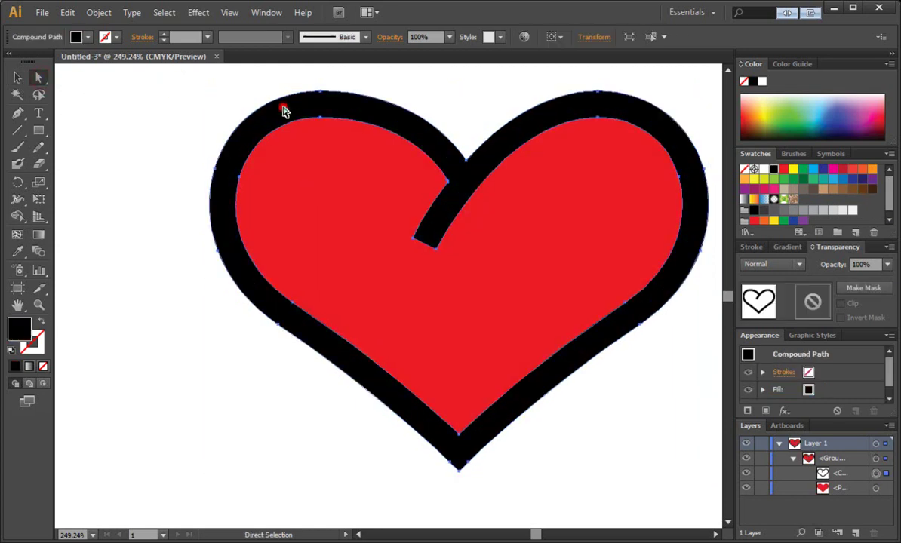
left_click(872, 189)
left_click(147, 175)
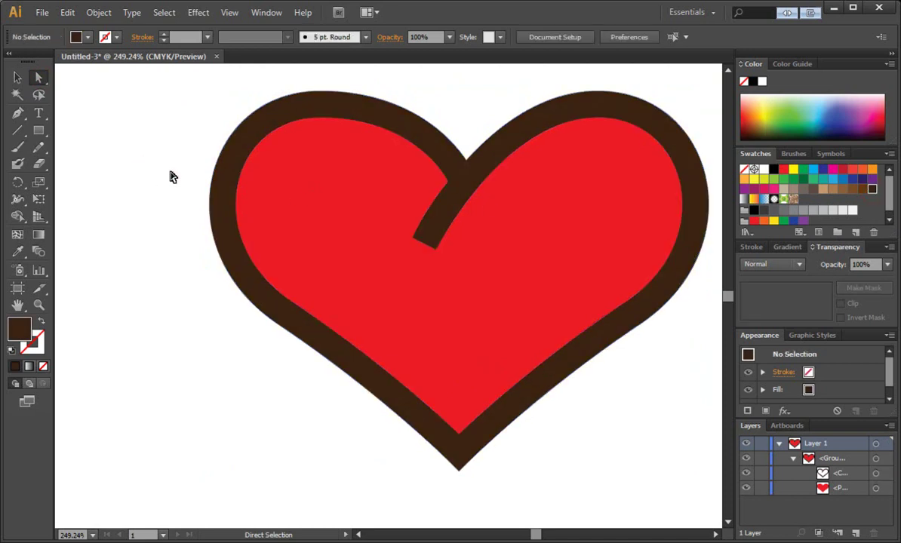
Draw a dark brown tapered spike with the Pen tool, crossing the heart's lower-left outline and pointing down outside it.
left_click(17, 113)
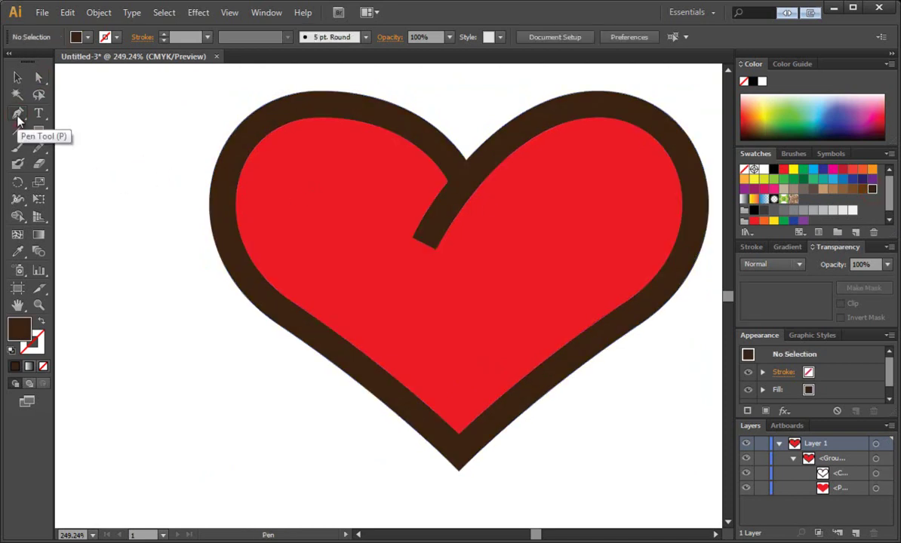
left_click(408, 341)
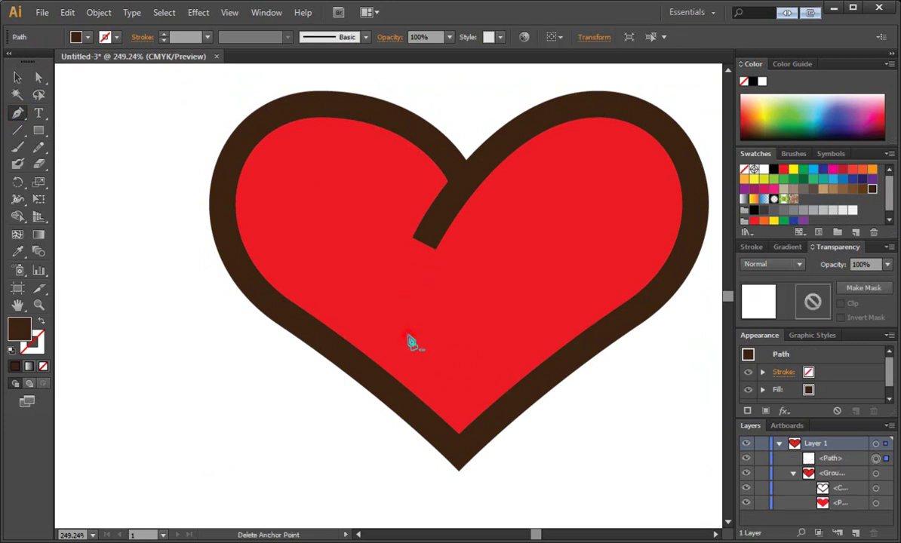
left_click(372, 331)
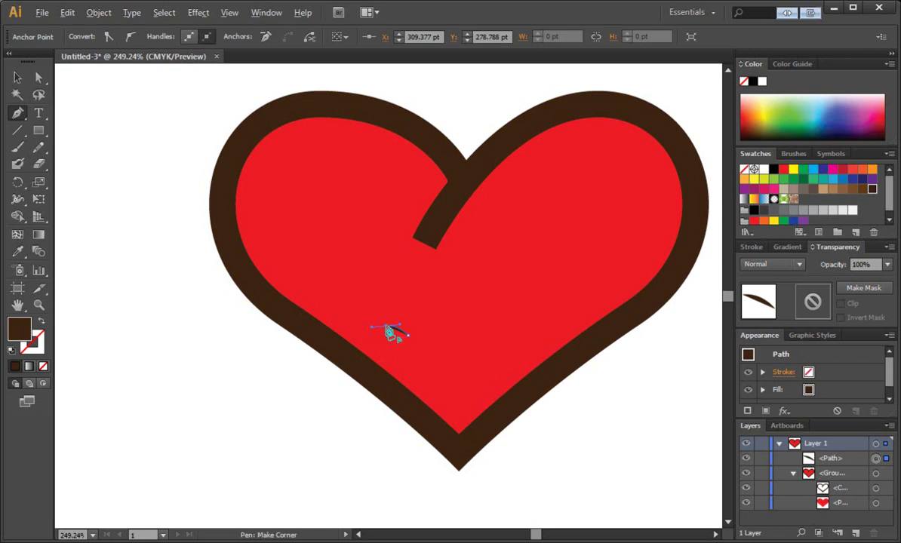
scroll(438, 314, "down", 3)
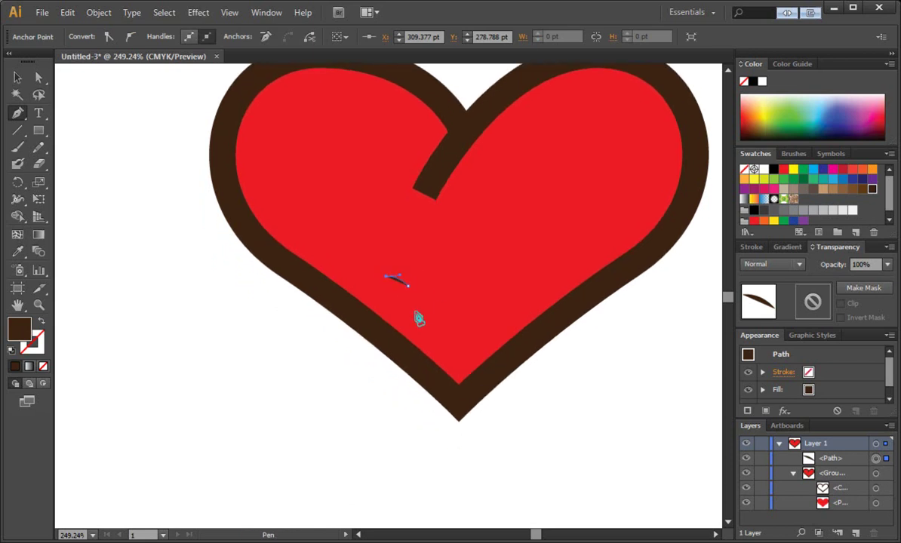
left_click(365, 368)
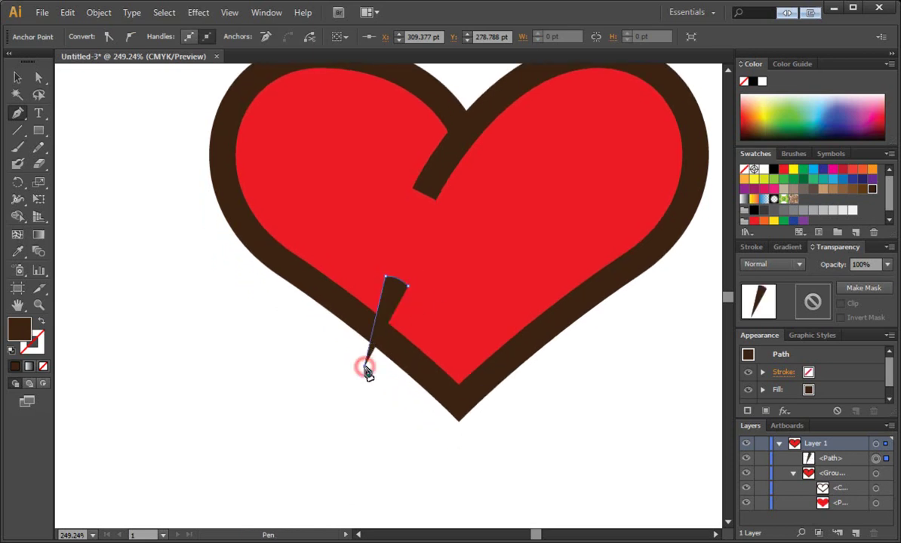
left_click(408, 288)
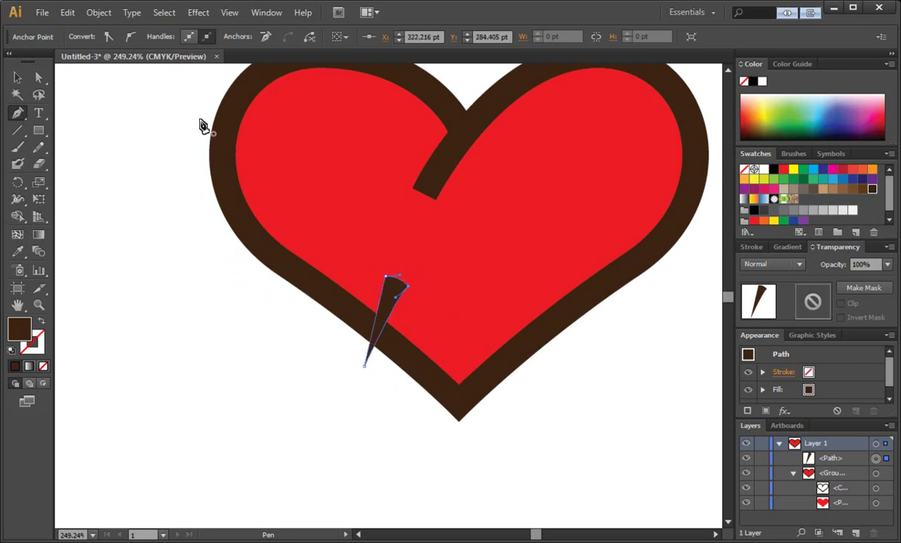
left_click(19, 78)
left_click(124, 145)
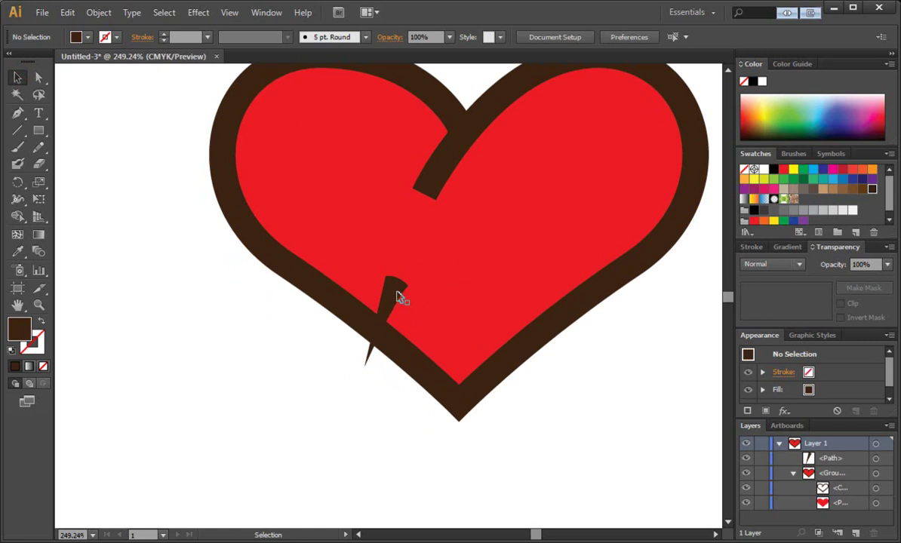
left_click(38, 77)
key("ctrl+1")
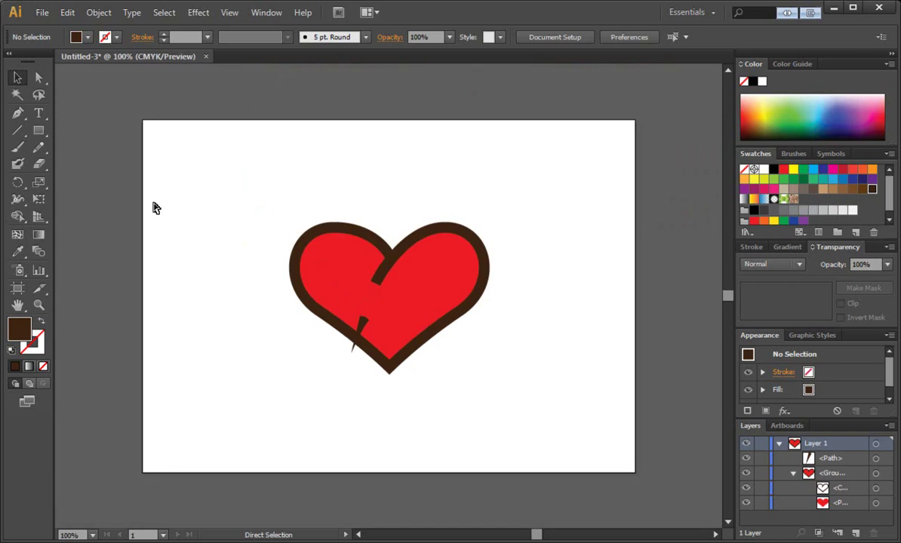
left_click(360, 326)
left_click(265, 274)
Draw a dark brown pointed crack with the Pen tool, running down into the red from the junction of the lobes.
left_click(18, 113)
left_click(39, 304)
left_click_drag(253, 183, 578, 388)
left_click(17, 112)
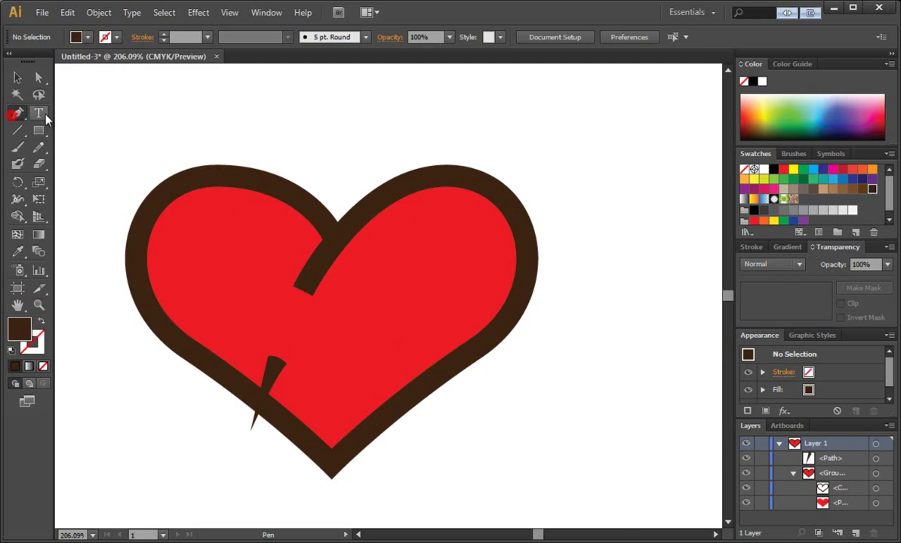
left_click(341, 249)
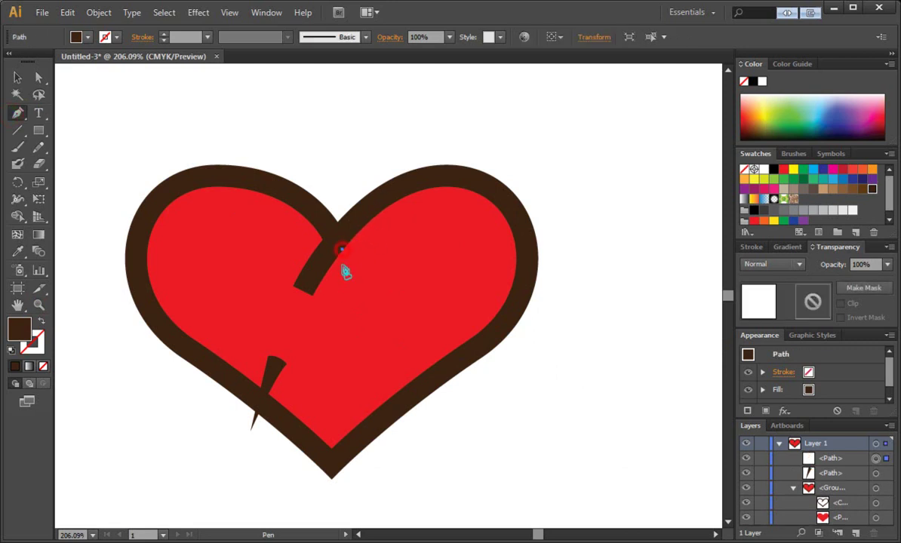
left_click(349, 333)
left_click(364, 224)
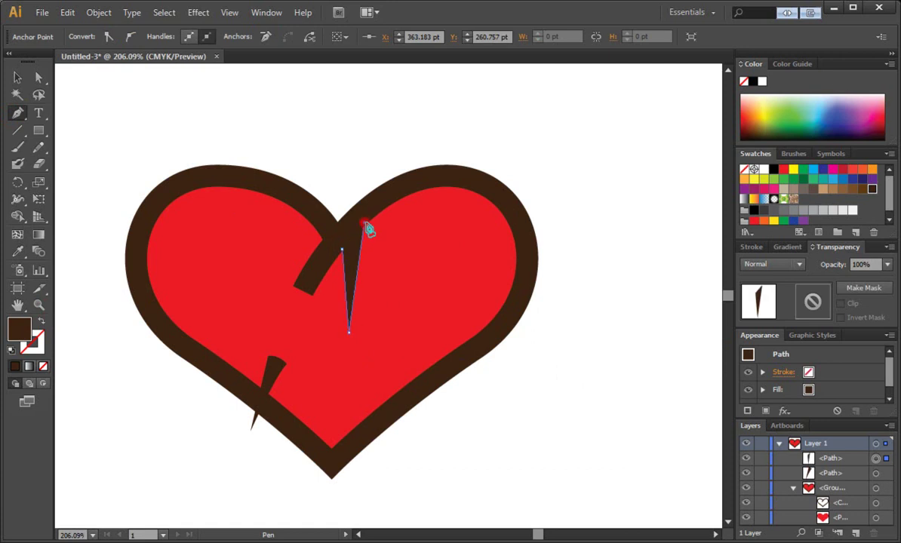
key("ctrl+z")
left_click(363, 237)
left_click(364, 223)
Draw a second thin dark brown crack from the junction of the lobes, pointing left into the red, and deselect it.
left_click(340, 225)
left_click_drag(271, 243, 327, 243)
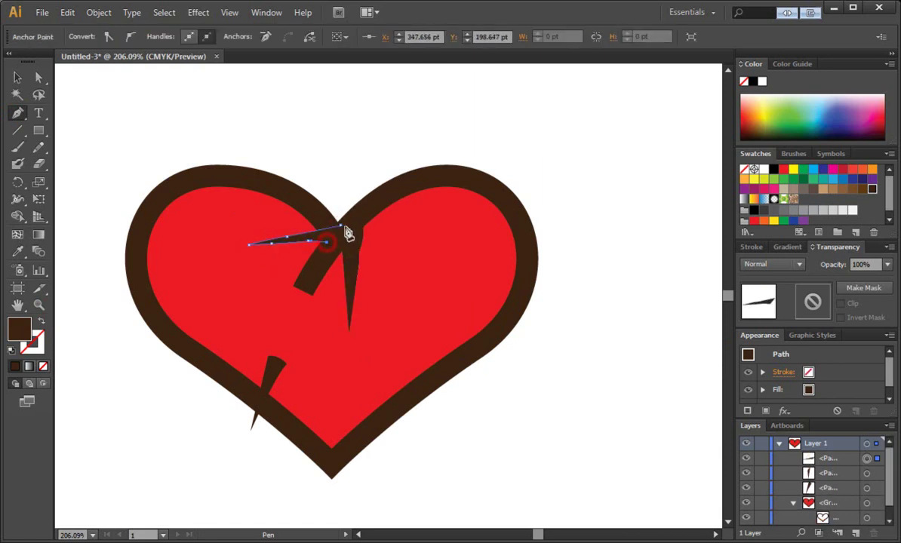
left_click(341, 225)
left_click(70, 85, "ctrl")
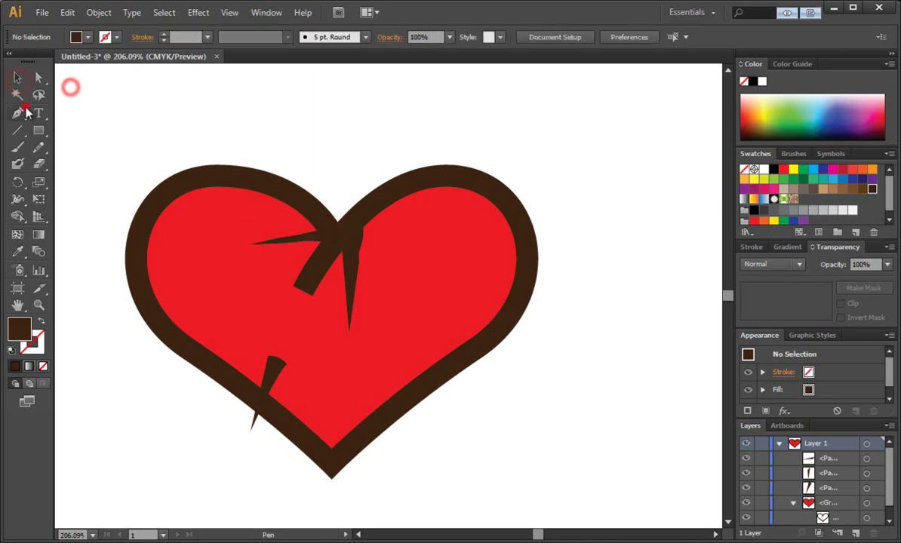
Draw a dark brown tapered spike with the Pen tool from the top of the right lobe, pointing up and left outside the heart.
left_click(406, 179)
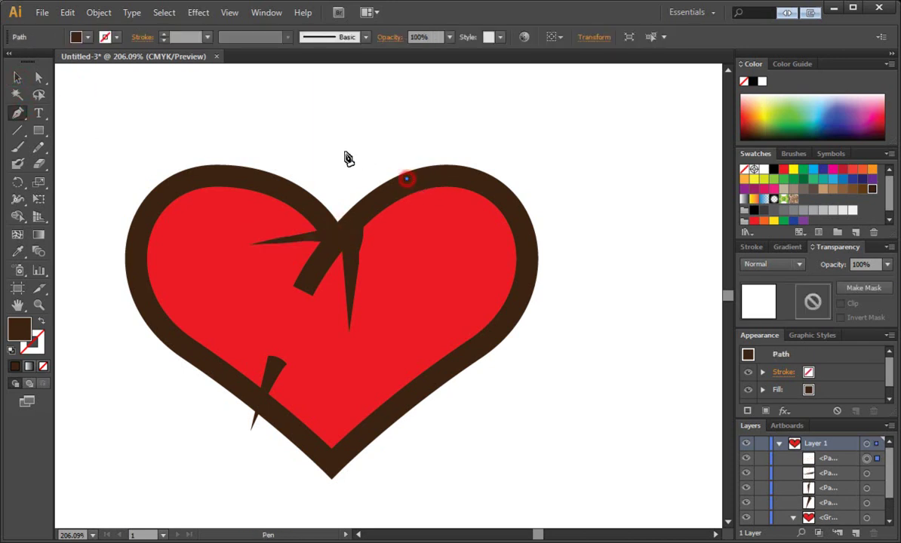
left_click_drag(356, 155, 322, 141)
left_click(424, 177)
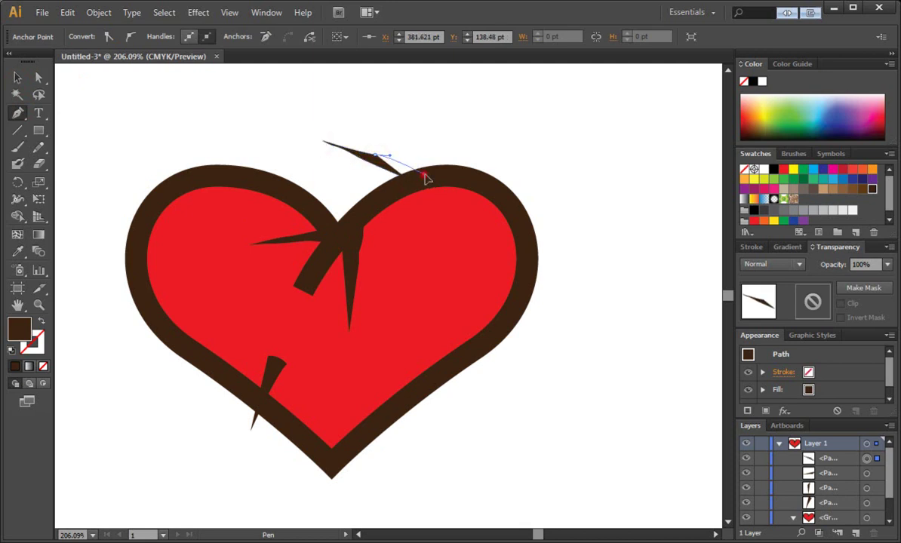
left_click_drag(428, 179, 436, 174)
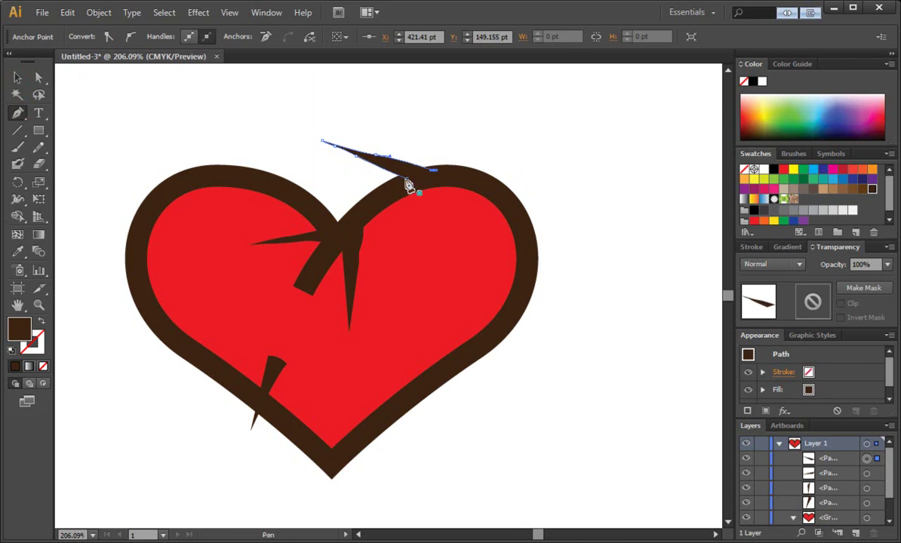
left_click(407, 181)
key("ctrl+shift+a")
Draw a dark brown pointed crack running down into the red from the top of the right lobe's outline.
left_click(443, 184)
left_click(450, 250)
left_click(459, 207)
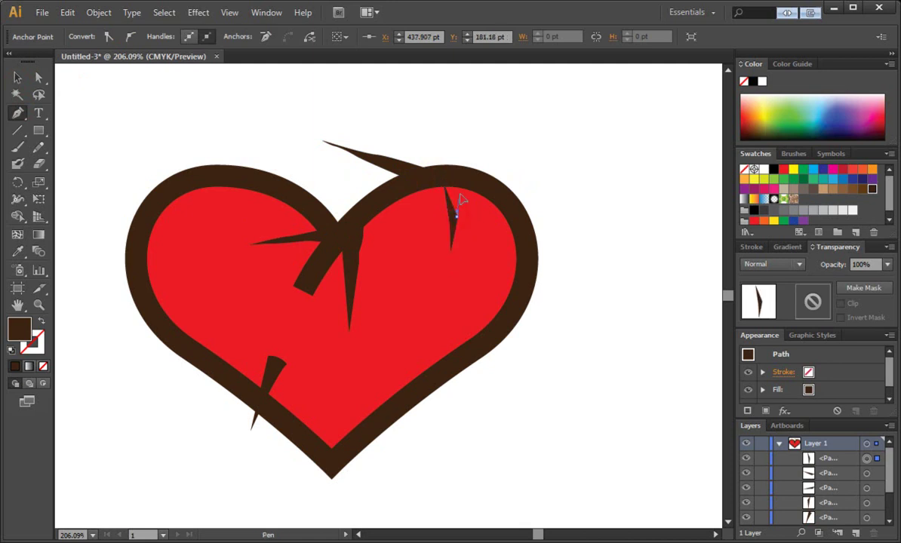
left_click(464, 184)
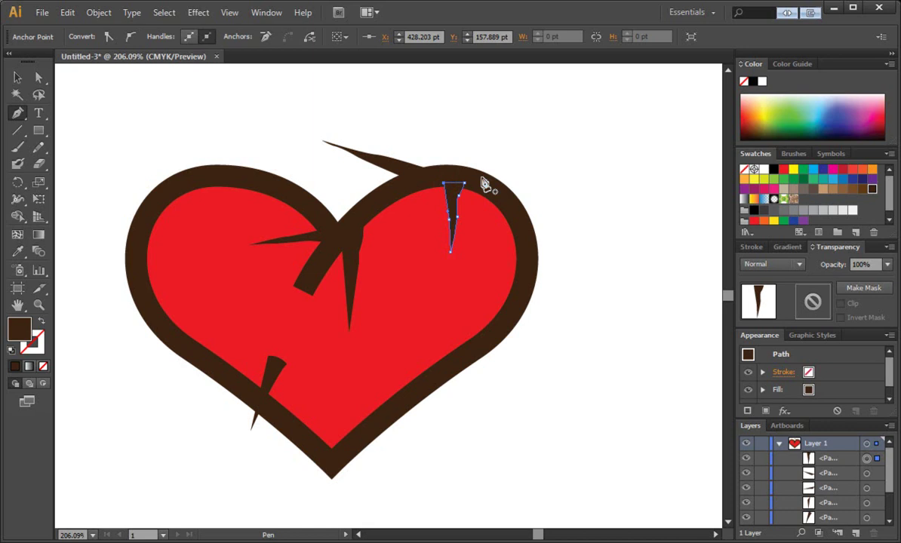
Draw a dark brown tapered spike from the top of the right lobe, pointing right and slightly upward outside the heart.
left_click(471, 169)
left_click(520, 161)
left_click(555, 159)
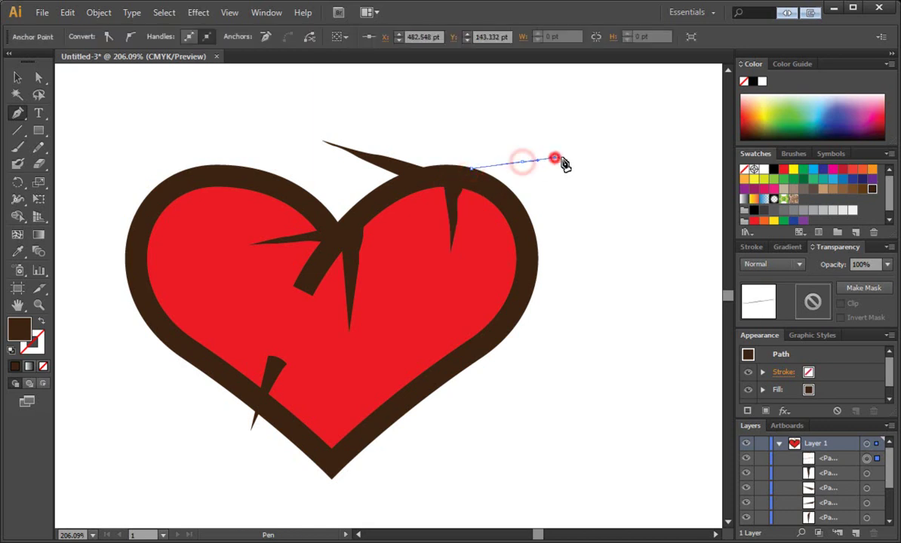
left_click(554, 159)
left_click(538, 165)
left_click(495, 179)
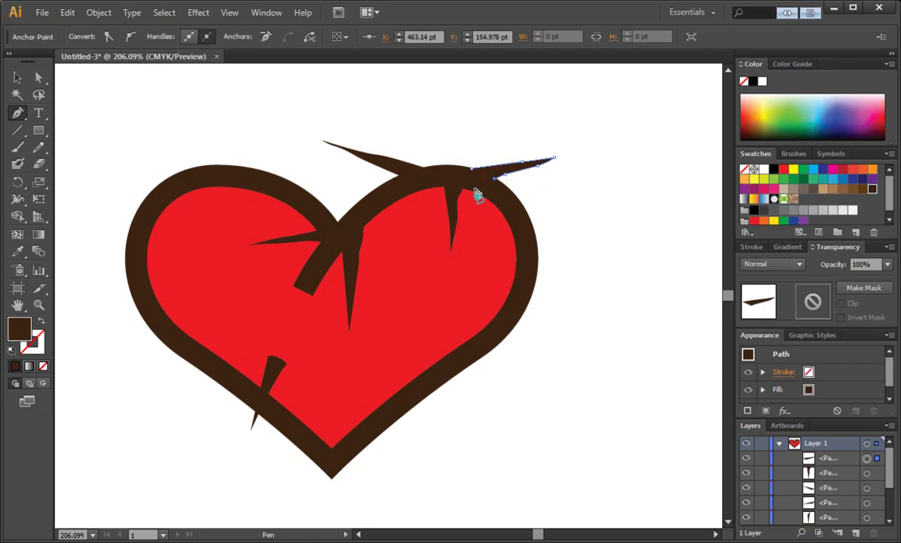
left_click(471, 174)
Draw a short dark brown spike on the right lobe's outer side, pointing right and slightly downward, and deselect it.
left_click(523, 209)
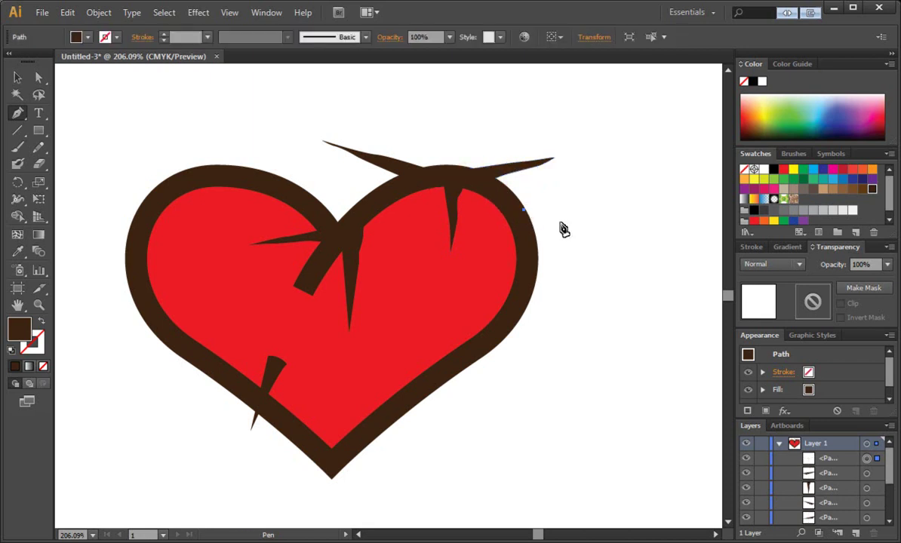
left_click(563, 228)
left_click(575, 237)
left_click(530, 225)
left_click(523, 210)
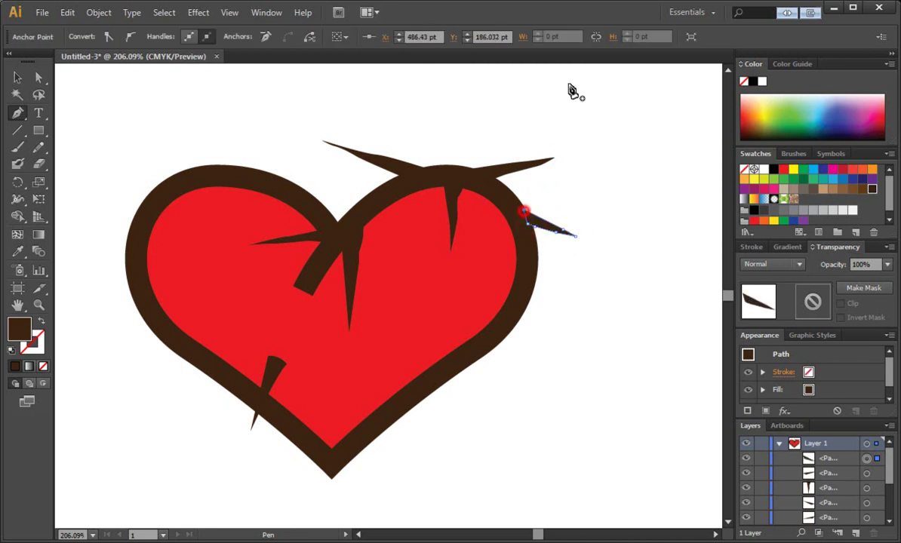
left_click(17, 77)
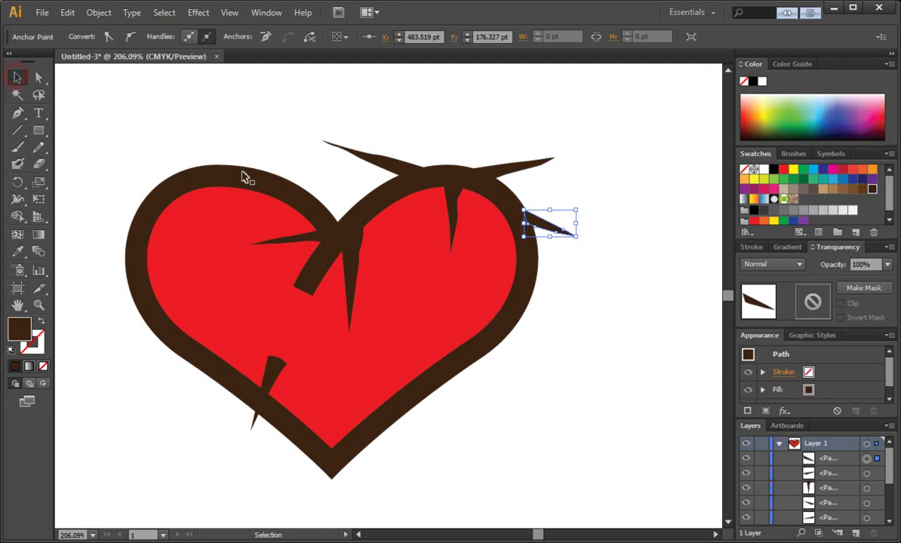
left_click(327, 129)
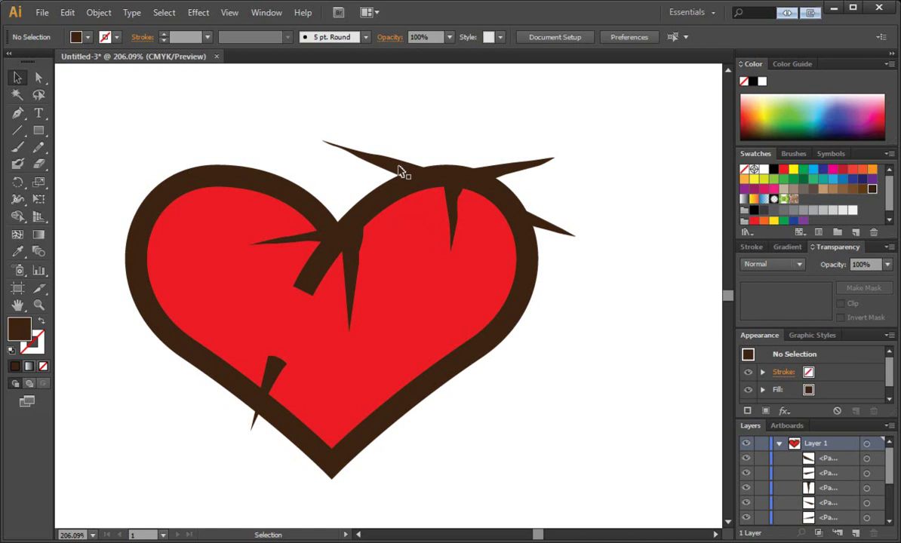
With a medium brown fill, start a Pen highlight at the outline's blunt inner end, tracing up to the lobe junction and into the left-pointing crack.
left_click(853, 190)
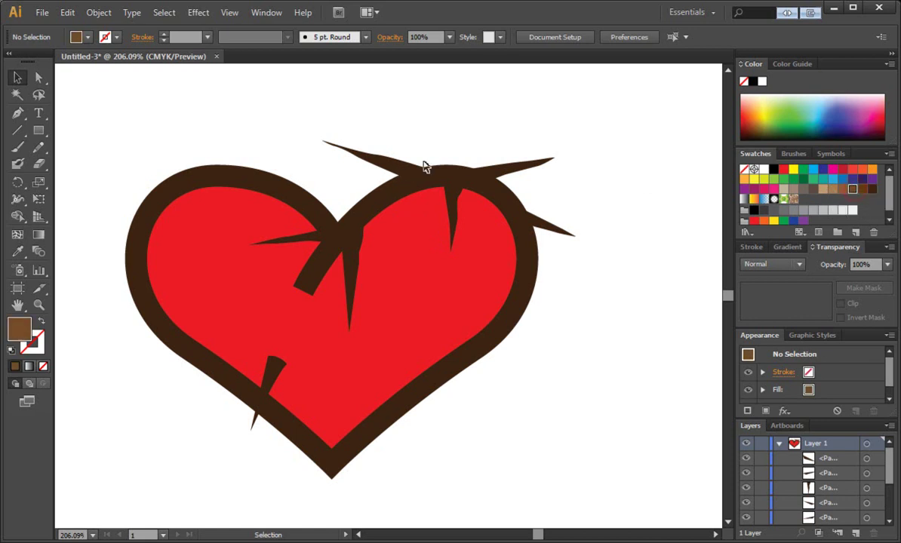
left_click(18, 113)
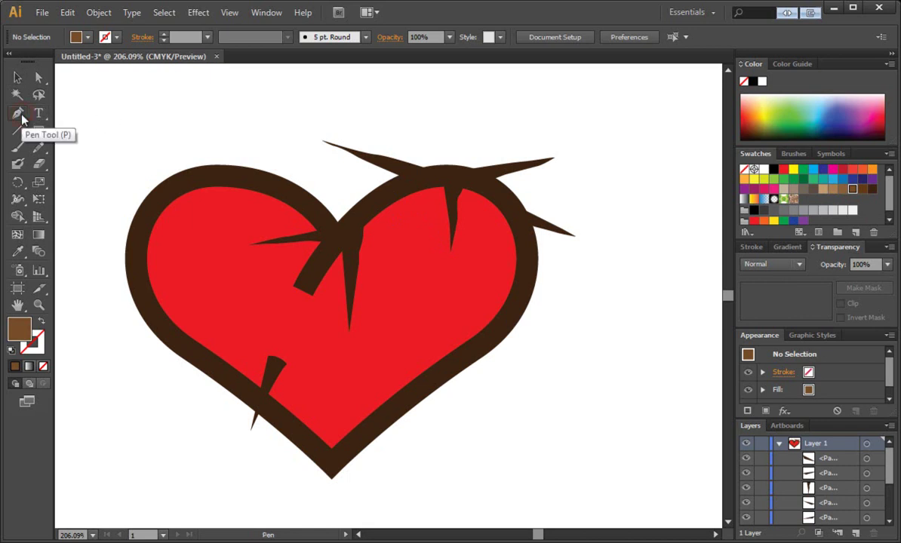
left_click(43, 304)
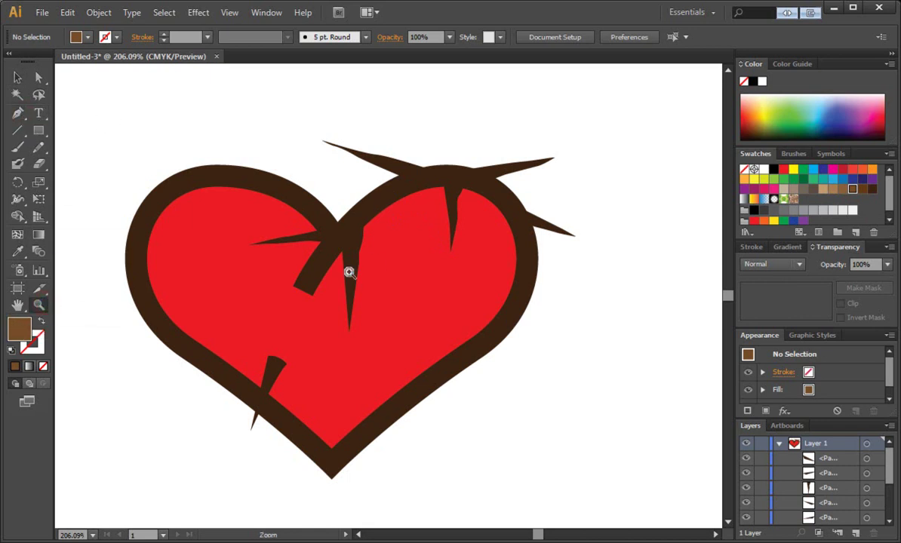
left_click_drag(189, 119, 597, 392)
left_click(18, 113)
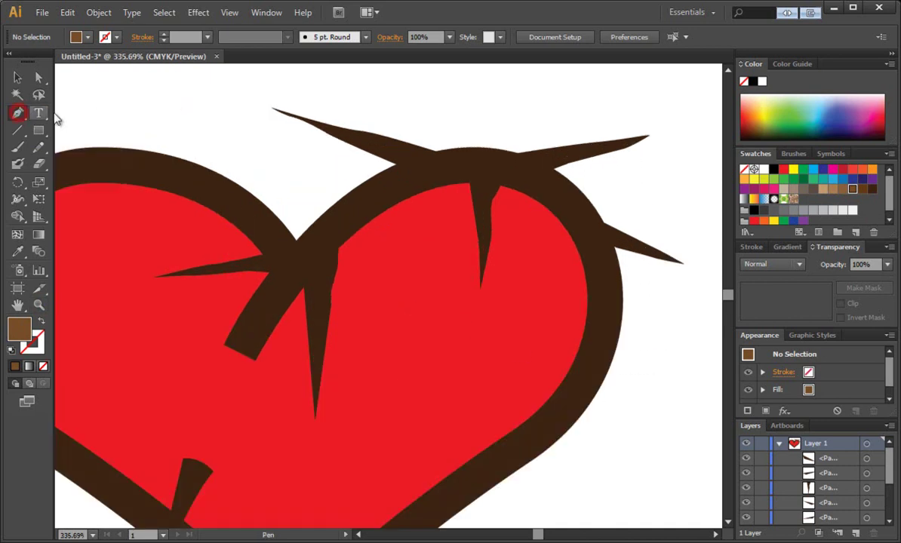
left_click(232, 342)
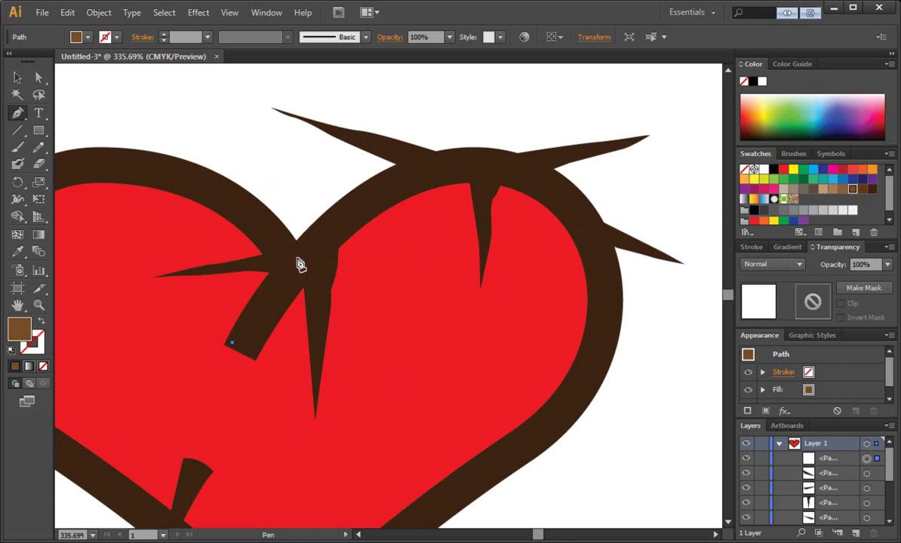
left_click_drag(282, 267, 295, 254)
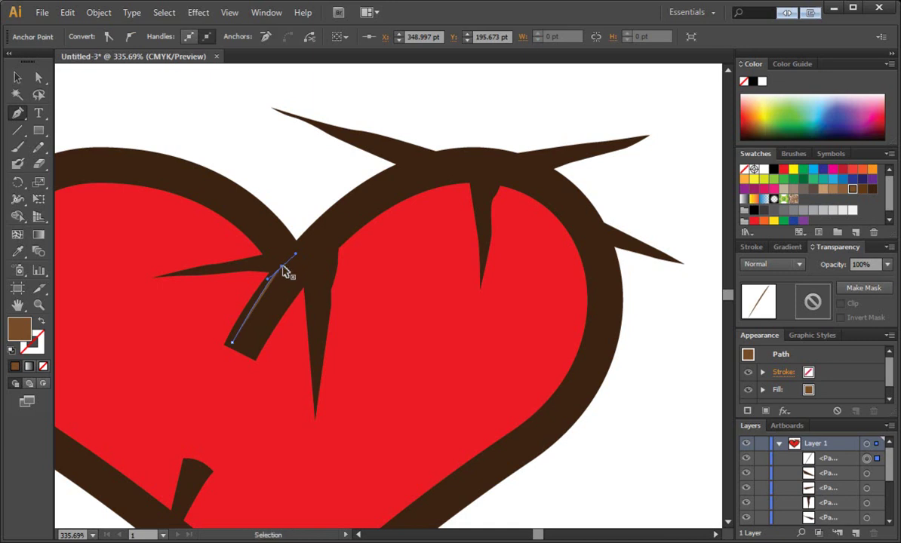
key("ctrl+z")
left_click_drag(283, 261, 305, 243)
left_click(284, 261, "alt")
left_click(212, 269)
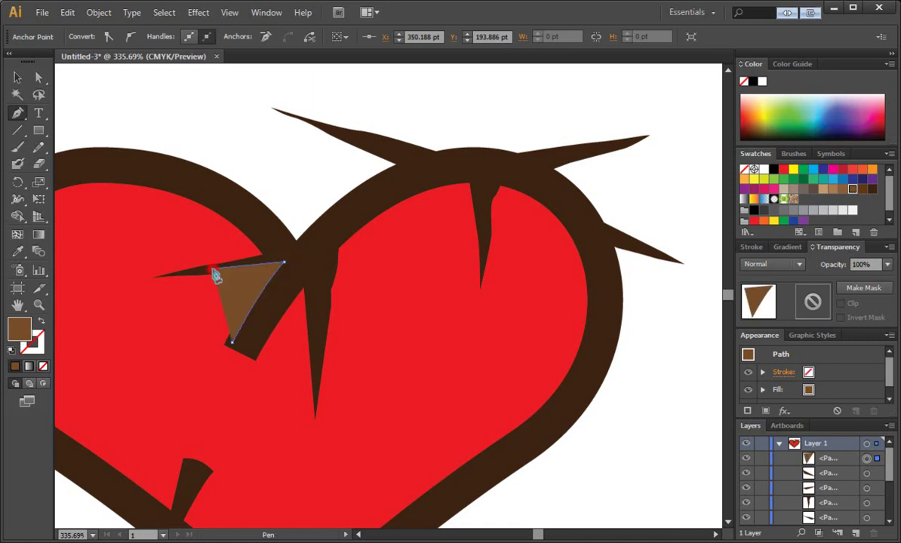
Continue the highlight back to the lobe junction and curve it up the right lobe's outline to the base of the upper-left spike.
left_click_drag(301, 247, 304, 248)
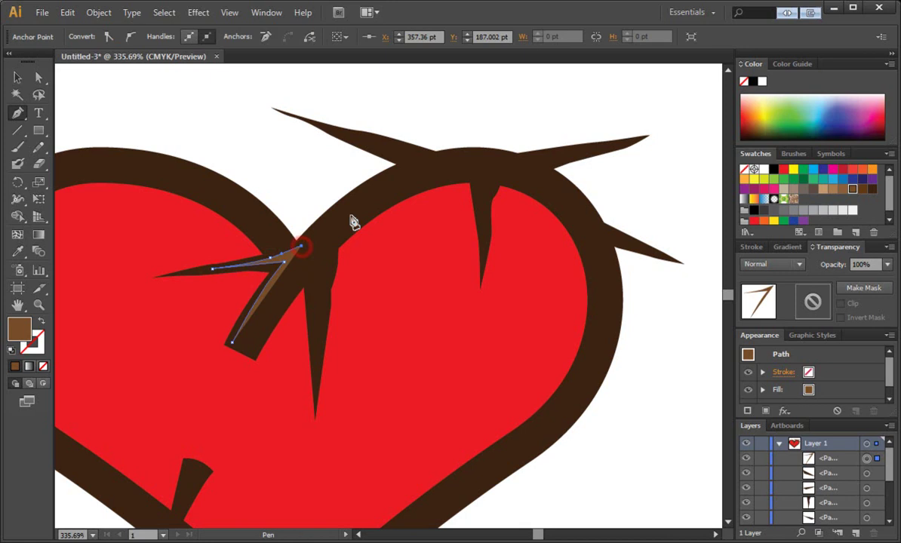
left_click_drag(417, 165, 491, 137)
left_click(418, 166)
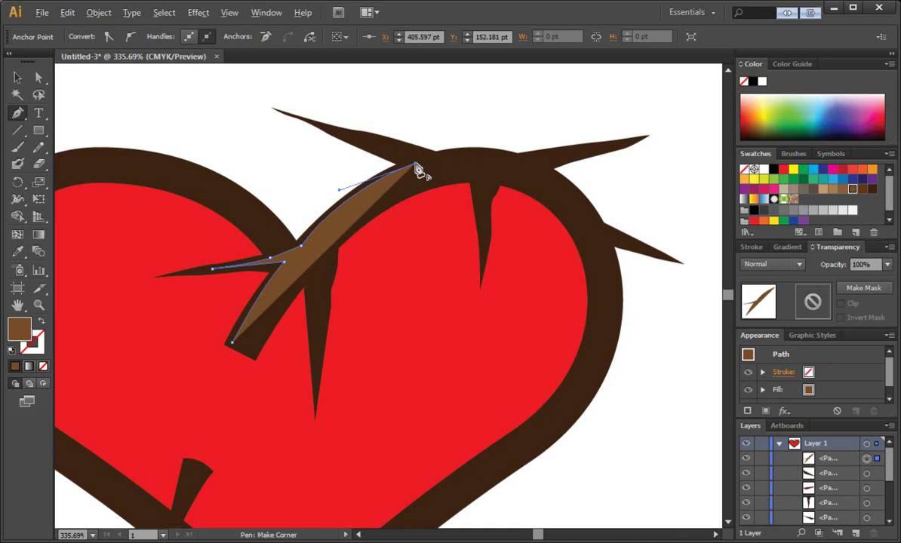
key("ctrl+z")
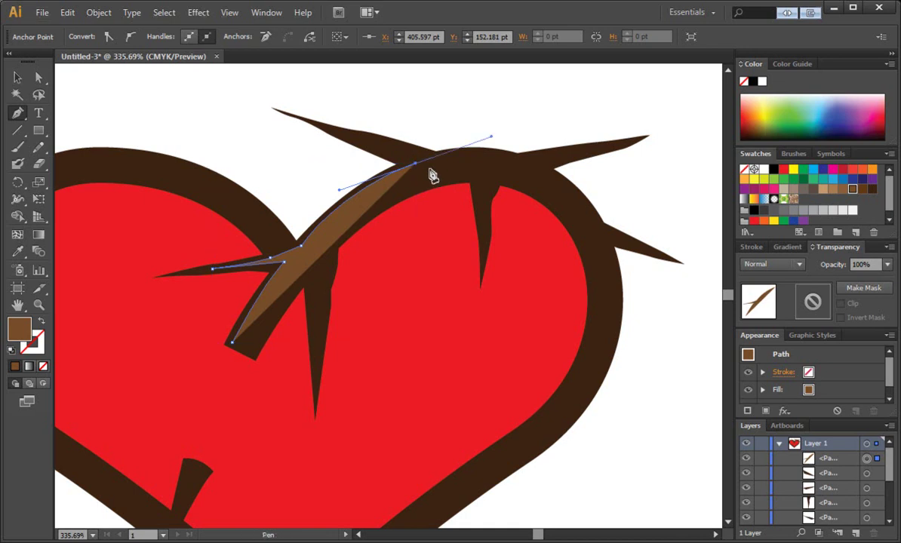
left_click(350, 138)
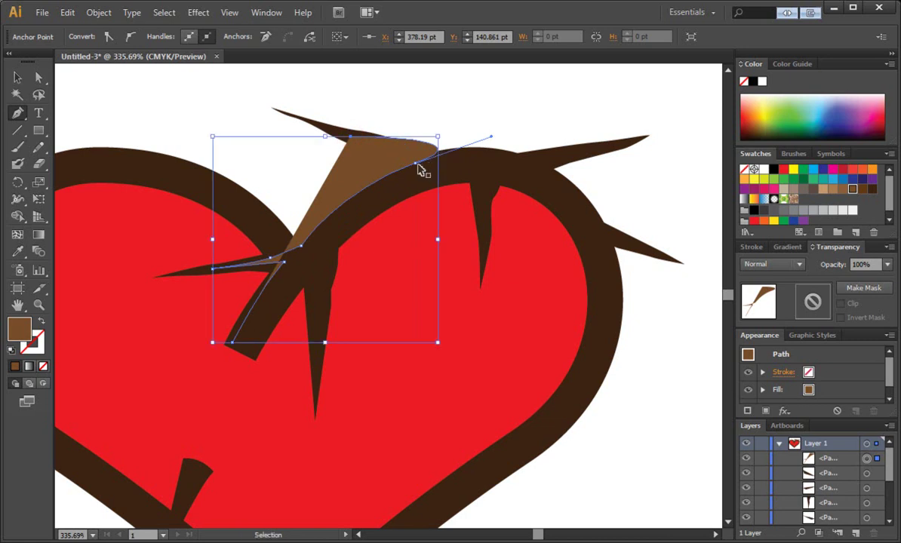
key("ctrl+z")
left_click(417, 162)
Trace the highlight out into the upper-left spike and back to the top edge of the right lobe's outline.
left_click(384, 148)
left_click_drag(371, 151, 352, 143)
left_click(342, 137)
left_click(382, 138)
left_click_drag(415, 160, 426, 156)
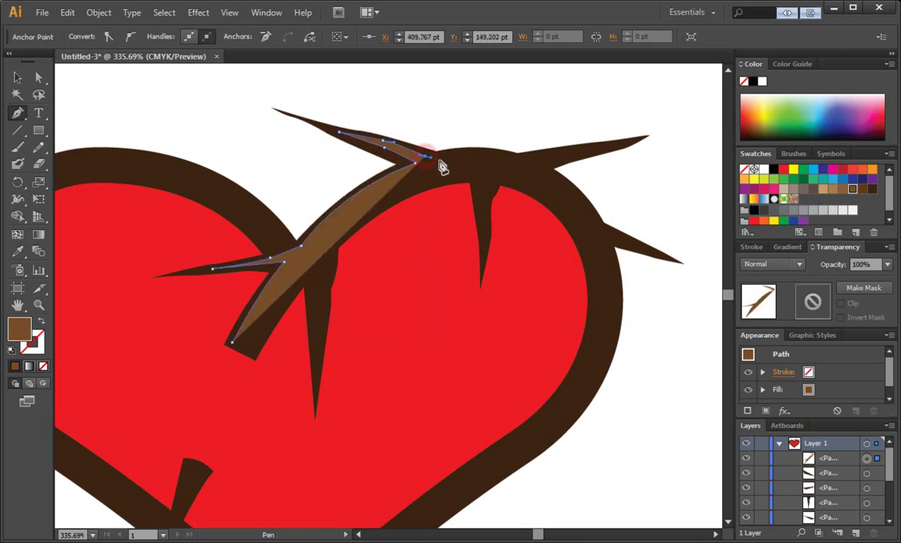
left_click(441, 159)
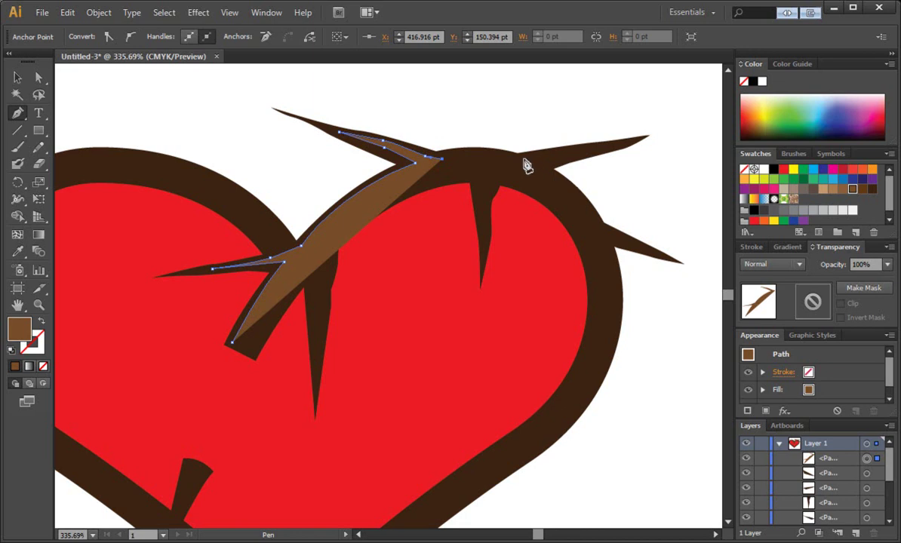
Curve the highlight over the right lobe's top, end it in a corner at the outer shoulder, and set its opacity to 0%.
left_click_drag(567, 186, 635, 239)
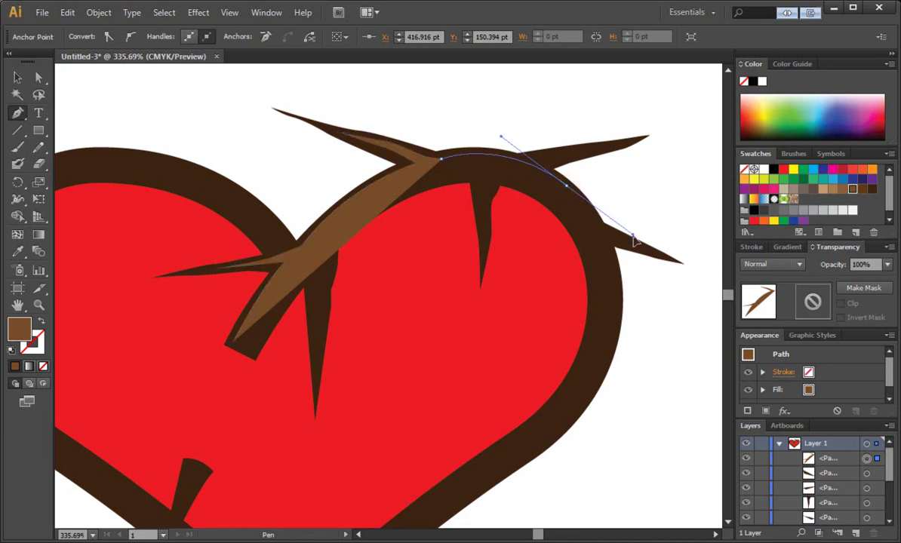
left_click(569, 189)
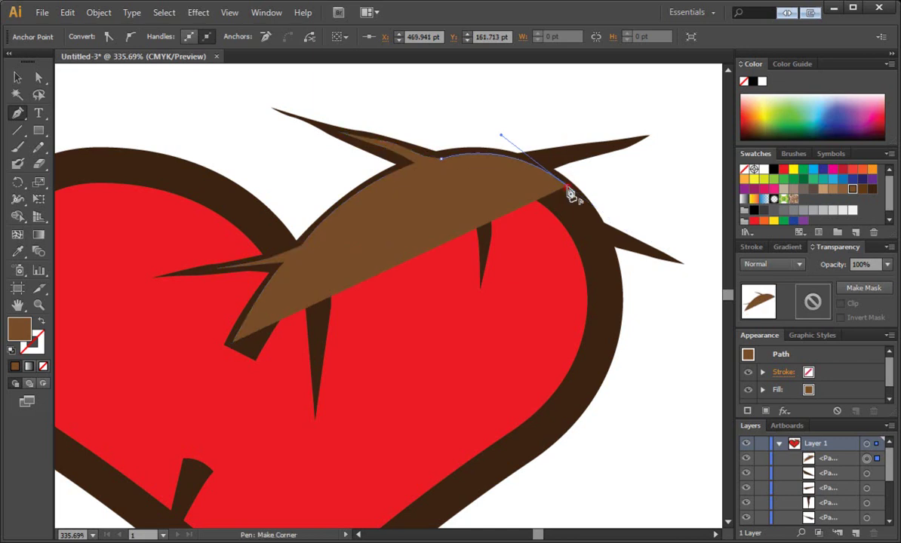
left_click(889, 265)
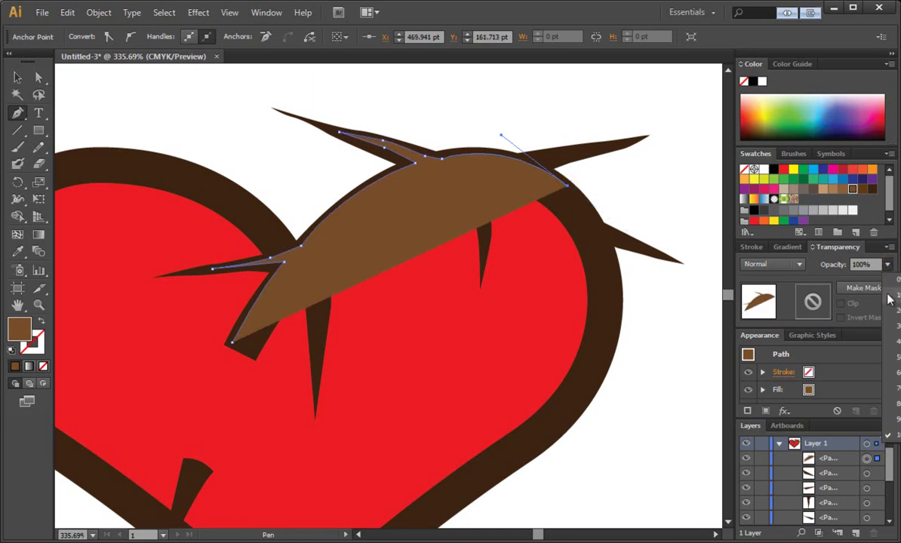
left_click(890, 279)
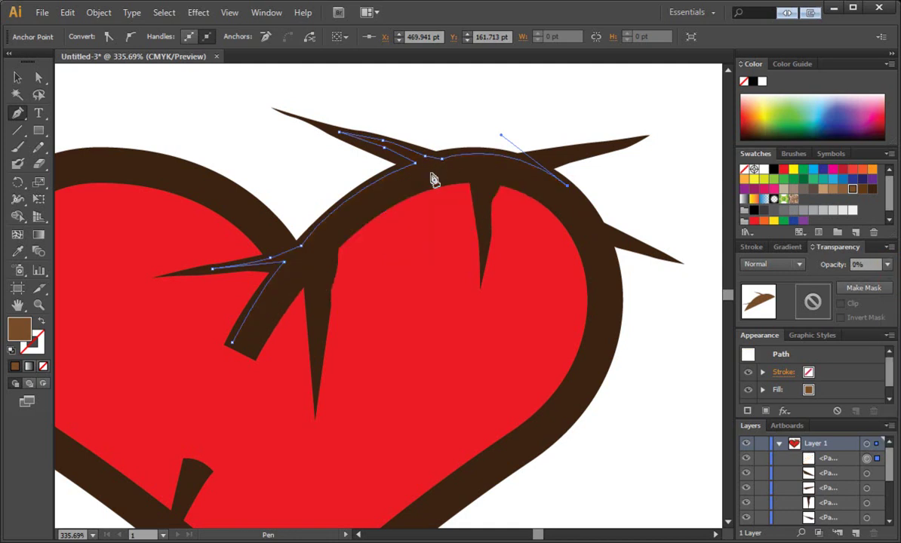
Trace the highlight's lower edge back along the outline, set its opacity to 100%, and close the path at the blunt inner end.
left_click_drag(427, 177, 354, 206)
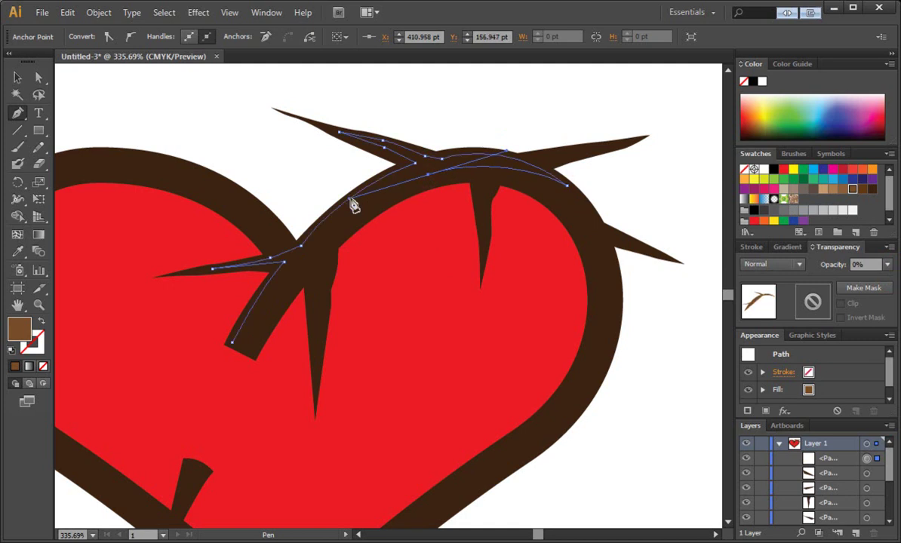
left_click(887, 264)
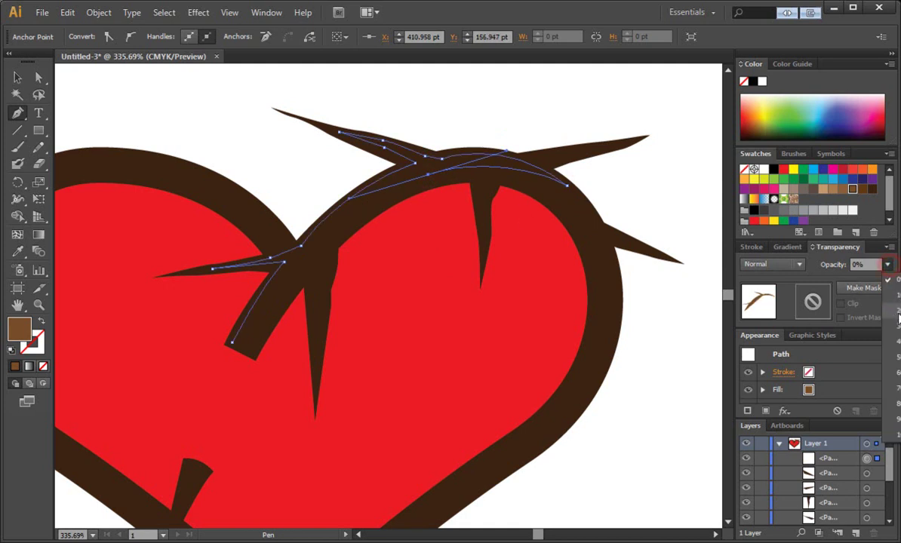
left_click(895, 429)
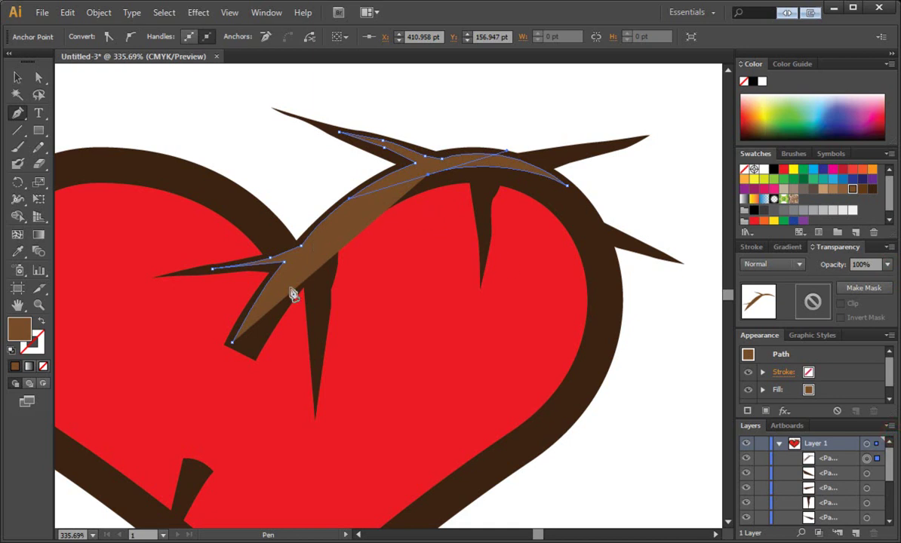
left_click_drag(246, 354, 219, 409)
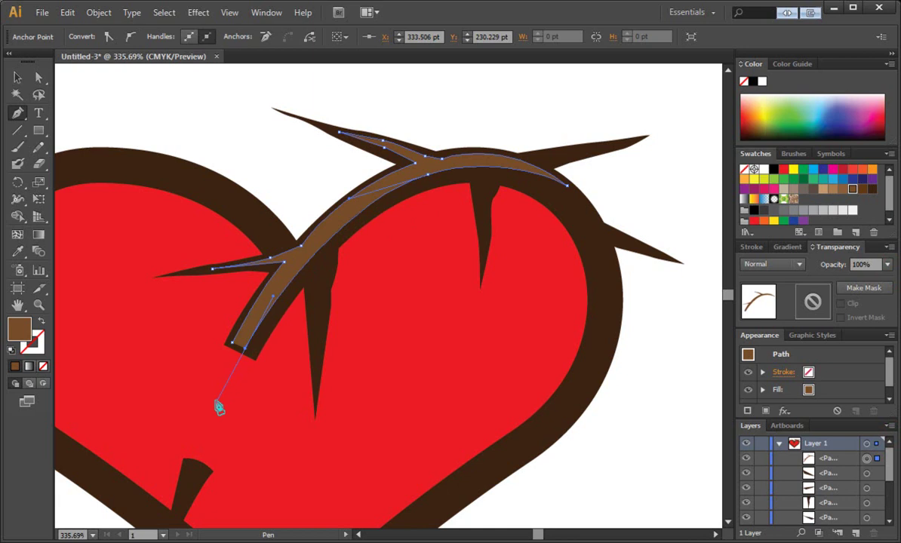
left_click(244, 354, "alt")
Move the highlight's lower-edge anchor near the upper-left spike slightly left with Direct Selection, and deselect the path.
left_click(39, 78)
left_click(429, 180)
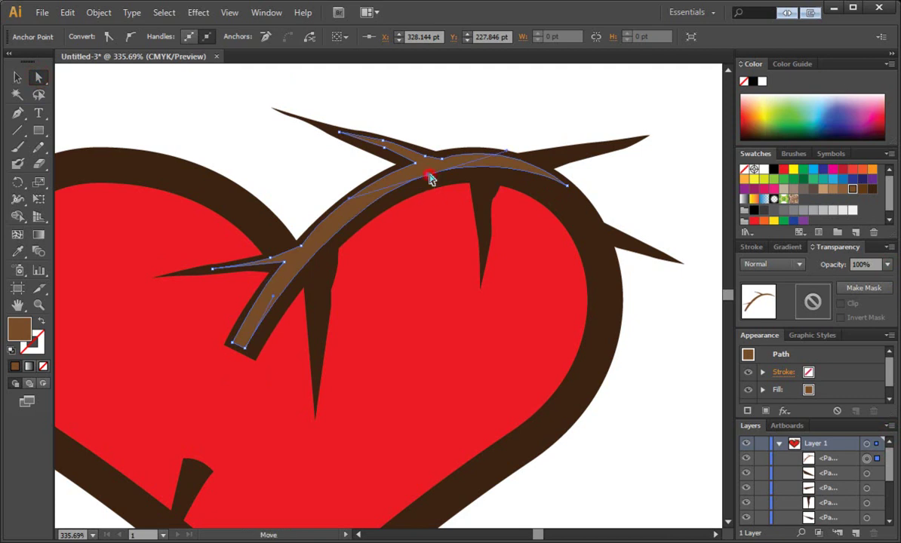
left_click_drag(426, 178, 420, 179)
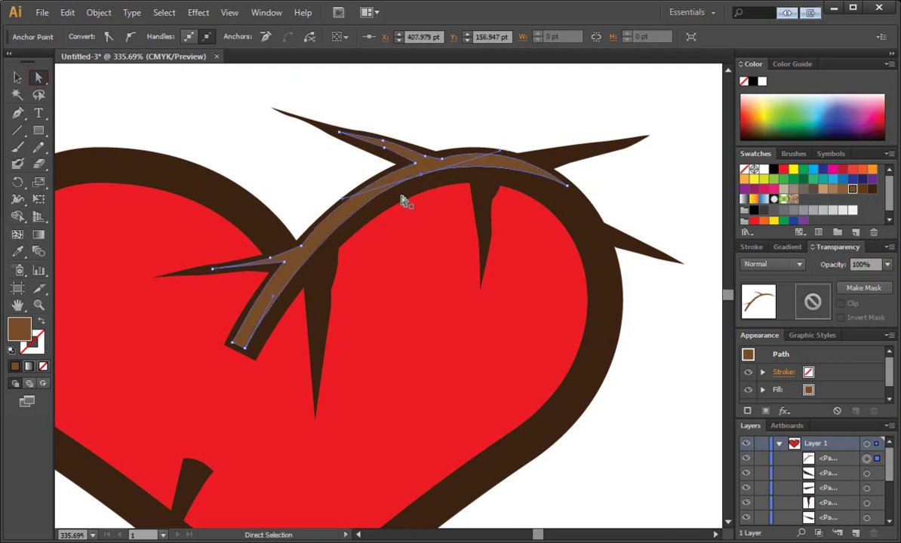
left_click(519, 117)
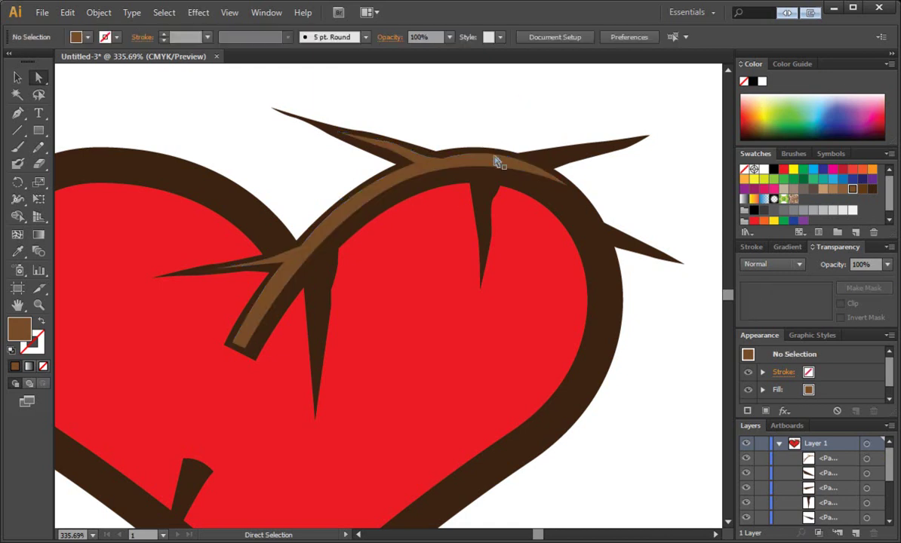
Draw a closed brown highlight with the Pen tool down the long thorn below the heart's cleft, joined to the branch highlight, and deselect it.
left_click(17, 113)
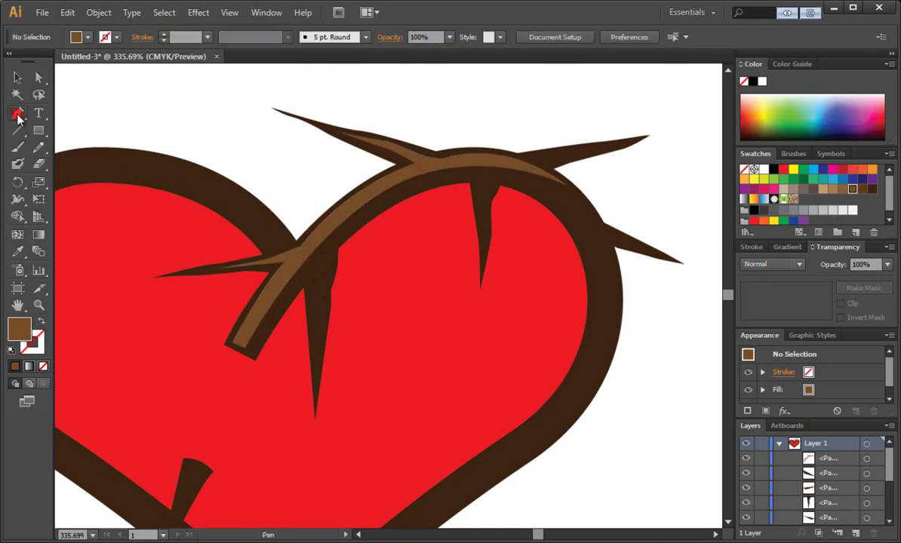
left_click(316, 244)
left_click(320, 285)
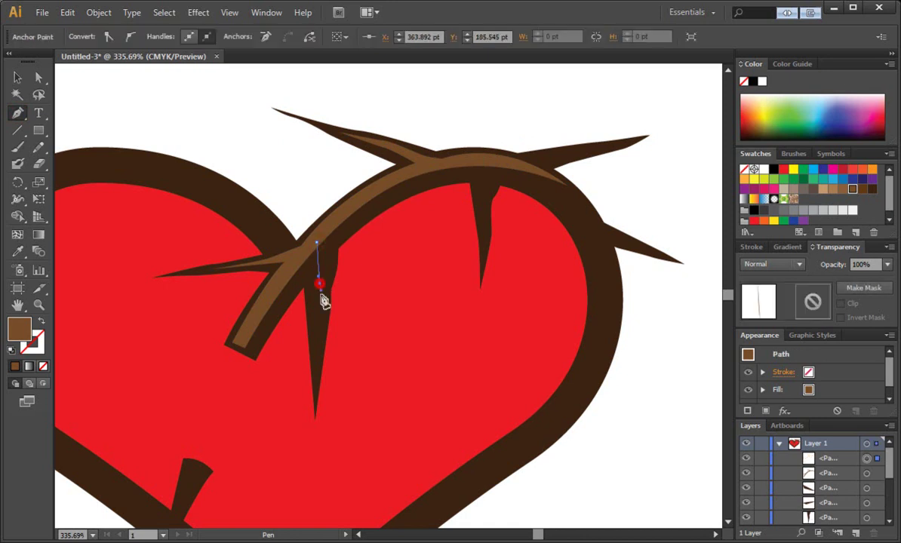
left_click(321, 316)
left_click(316, 363)
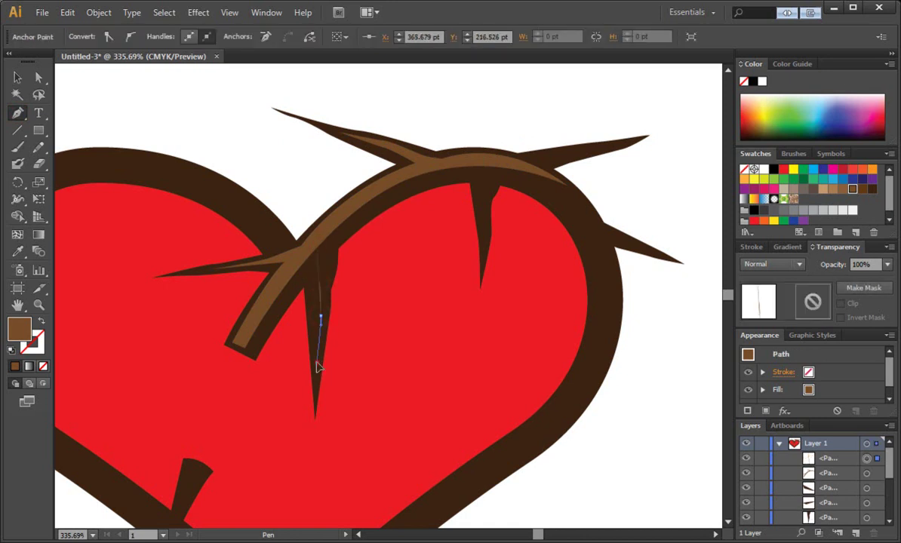
left_click(296, 270)
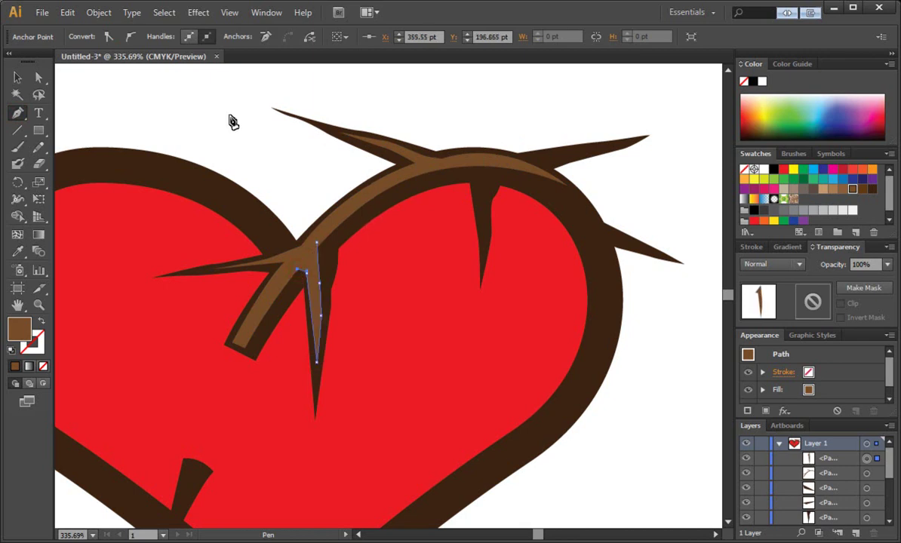
left_click(18, 77)
left_click(186, 137)
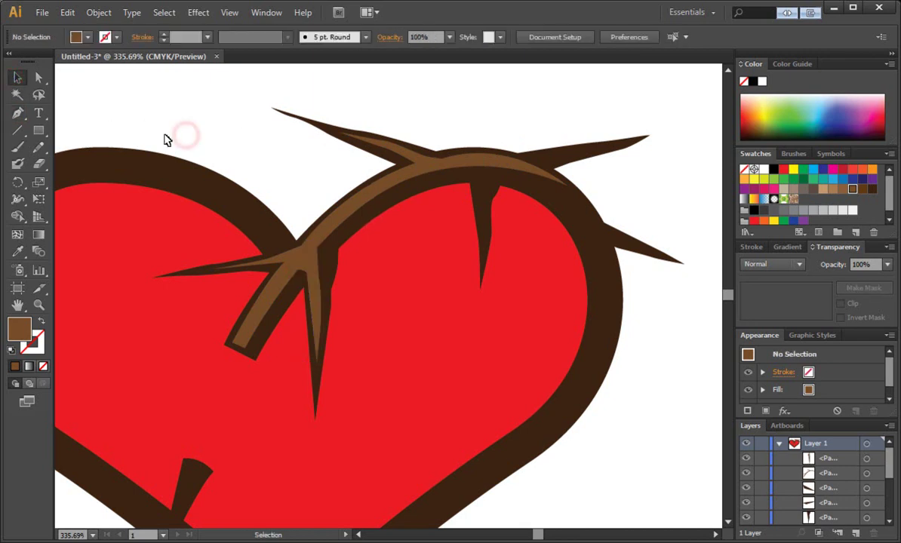
Draw a closed brown highlight down the thorn hanging from the right lobe's top, merging into the outline's highlight, and deselect it.
left_click(17, 112)
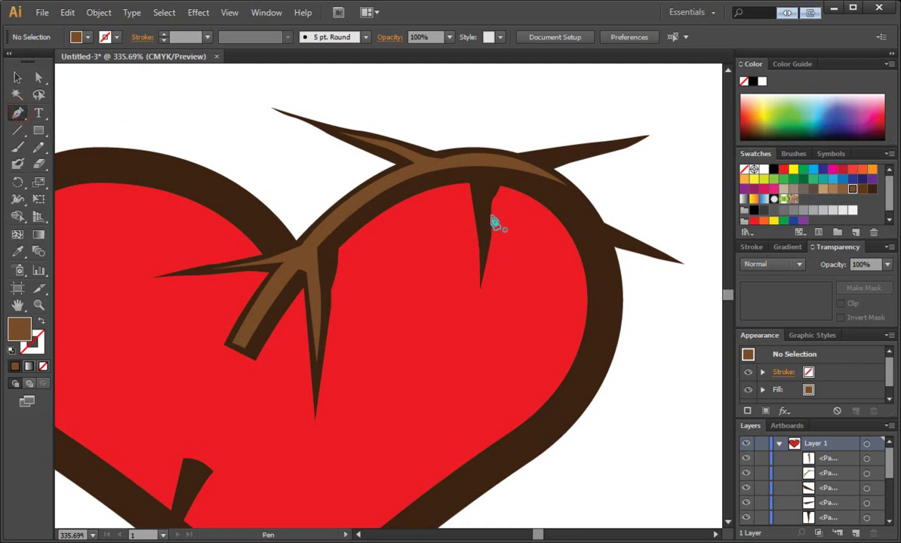
left_click(484, 164)
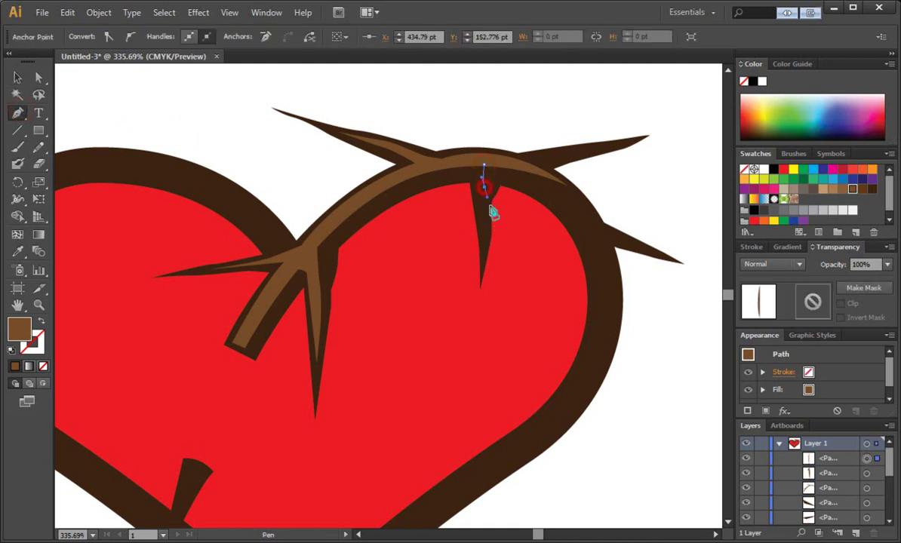
left_click(485, 218)
left_click(483, 234)
left_click(480, 208)
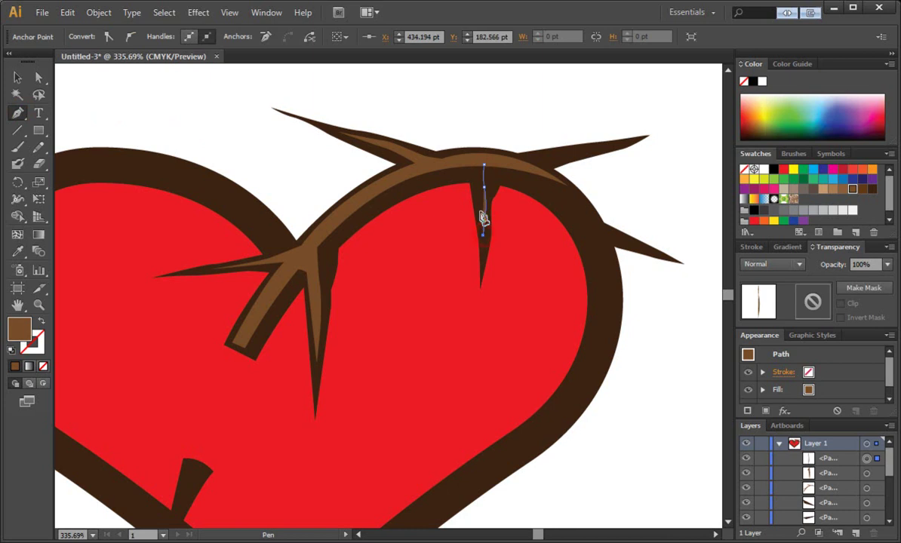
left_click(476, 184)
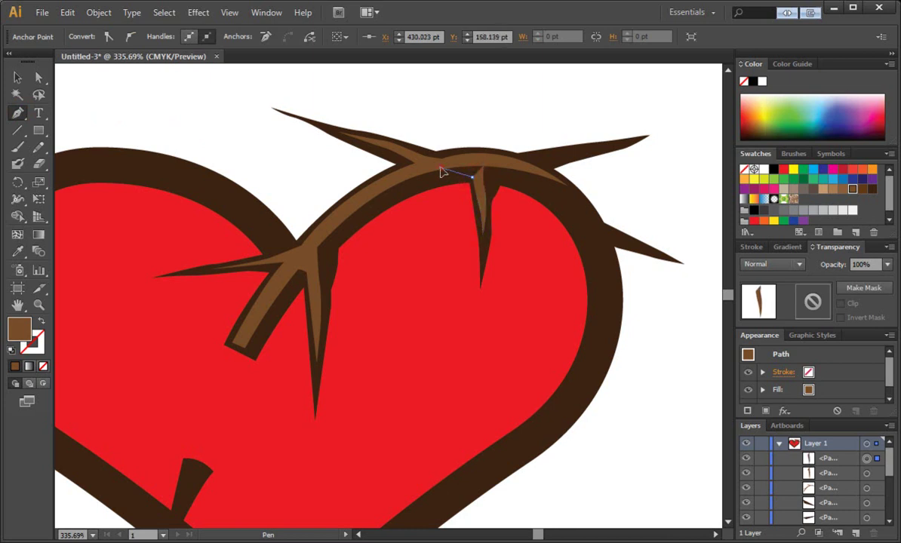
left_click(441, 167)
left_click(485, 166)
left_click(17, 77)
left_click(272, 136)
Start a Pen highlight at the right lobe's inner shoulder and curve it down the outline's inner edge to where the lower straight side begins.
scroll(261, 252, "down", 3)
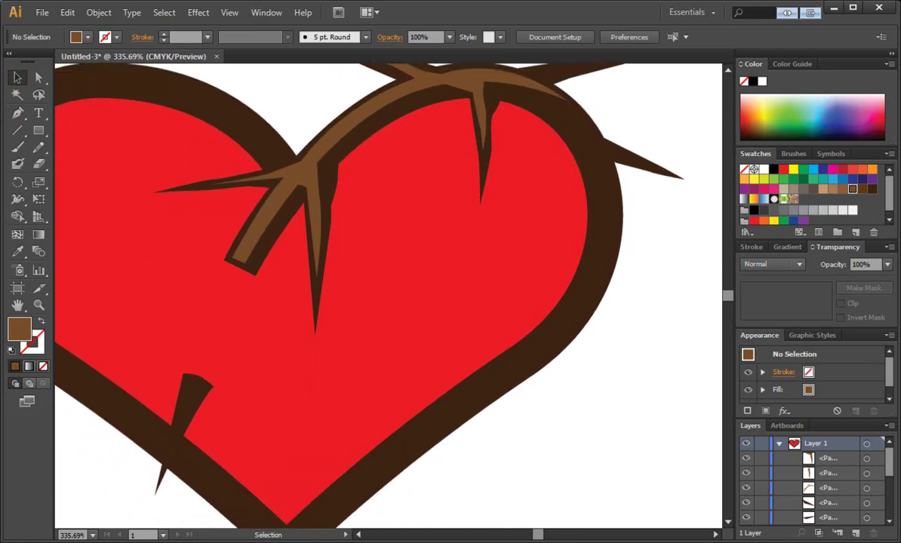
scroll(141, 161, "down", 2)
left_click(18, 114)
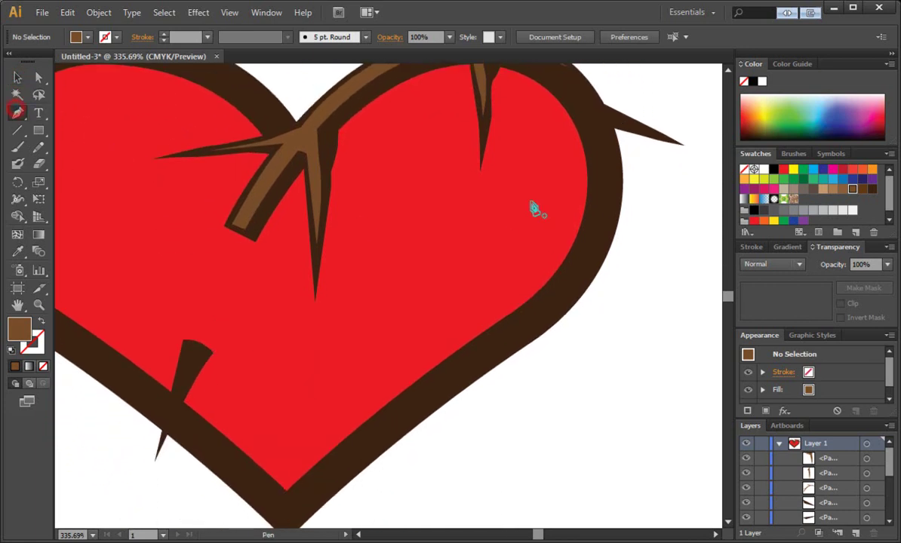
left_click(578, 119)
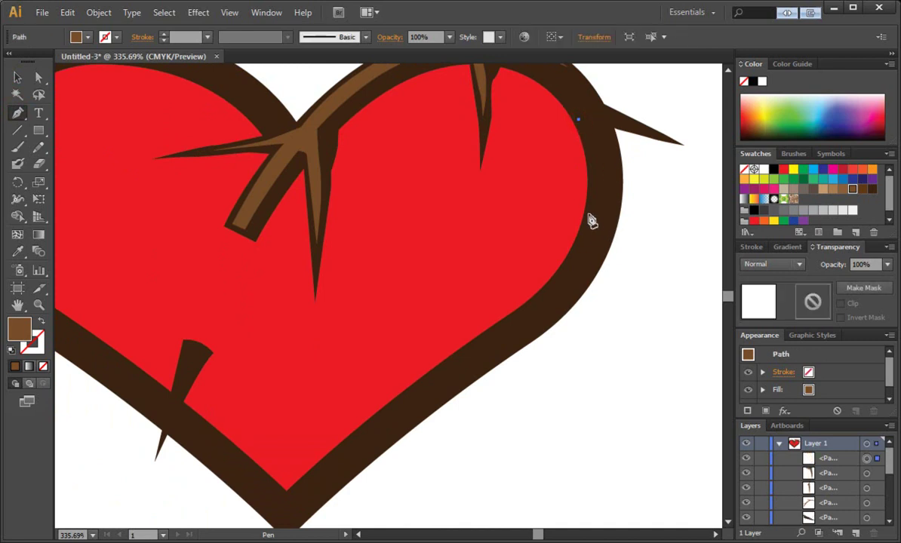
left_click_drag(588, 218, 576, 272)
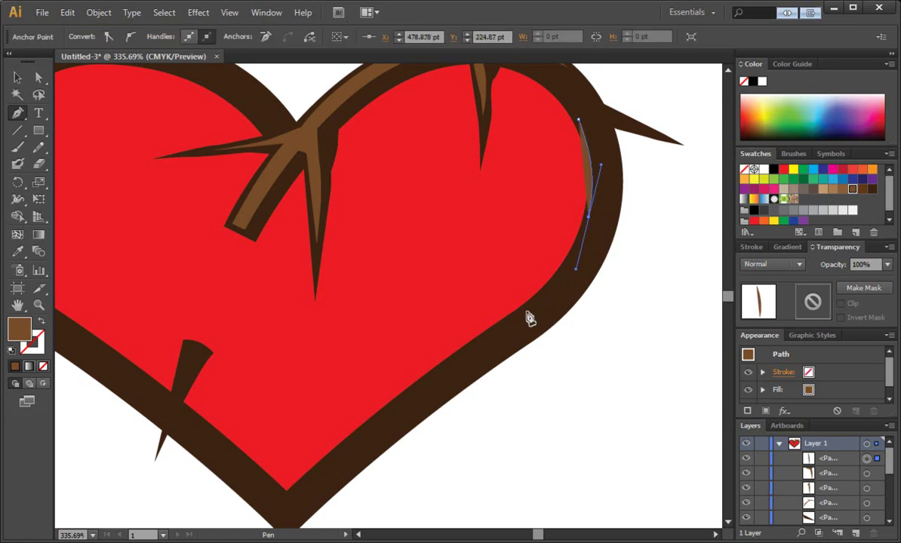
left_click(528, 313)
key("ctrl+z")
left_click(527, 312)
left_click_drag(519, 313, 512, 334)
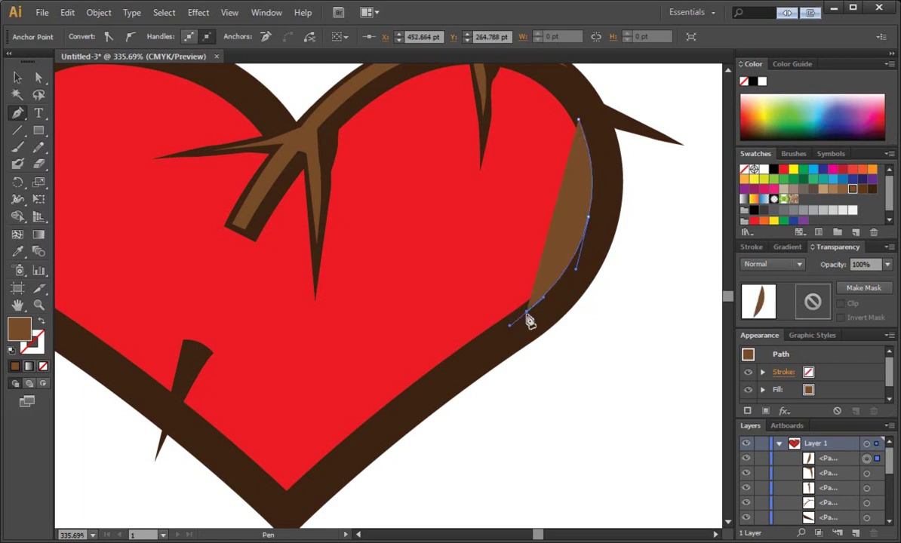
Continue the highlight along the lower right side to a corner at the heart's bottom point, and add a short vertical end there.
left_click(531, 316)
scroll(291, 509, "down", 4)
key("ctrl")
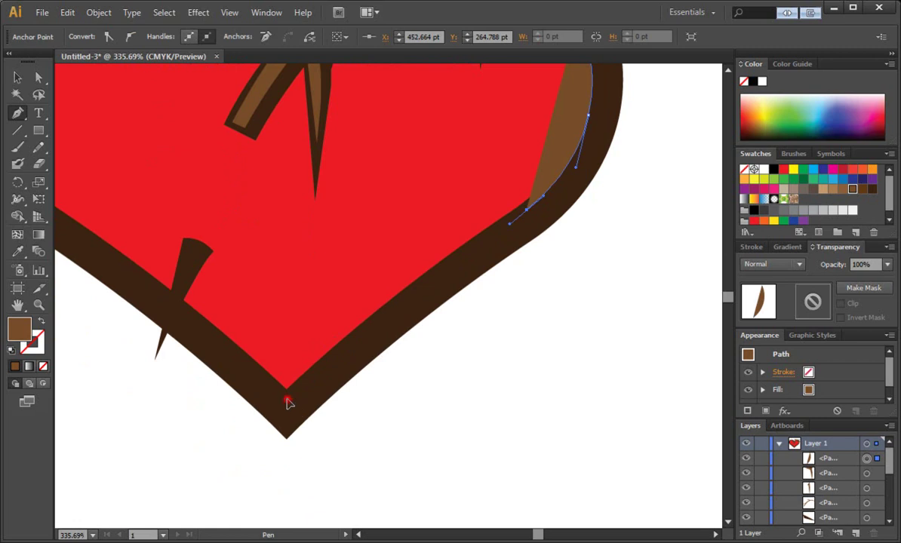
left_click(282, 412, "ctrl")
left_click(529, 216)
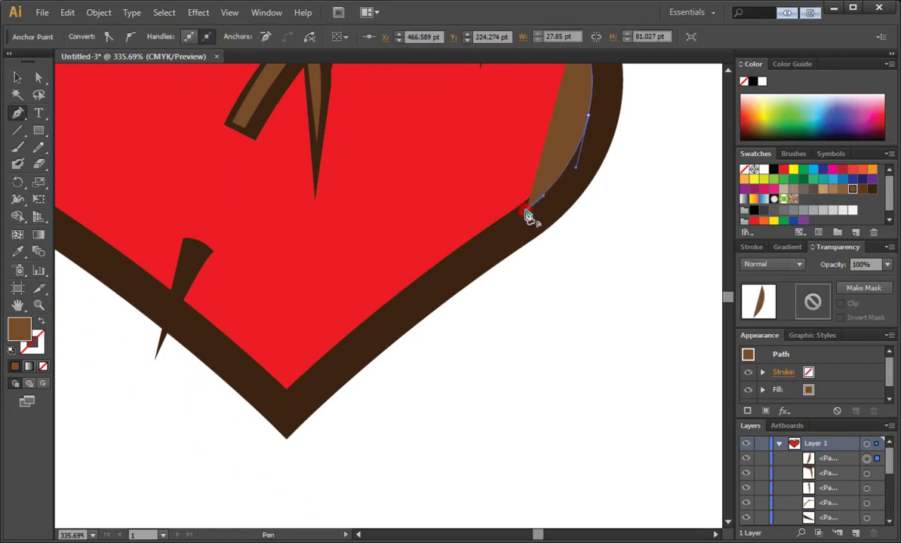
left_click_drag(287, 400, 200, 490)
left_click(288, 402, "alt")
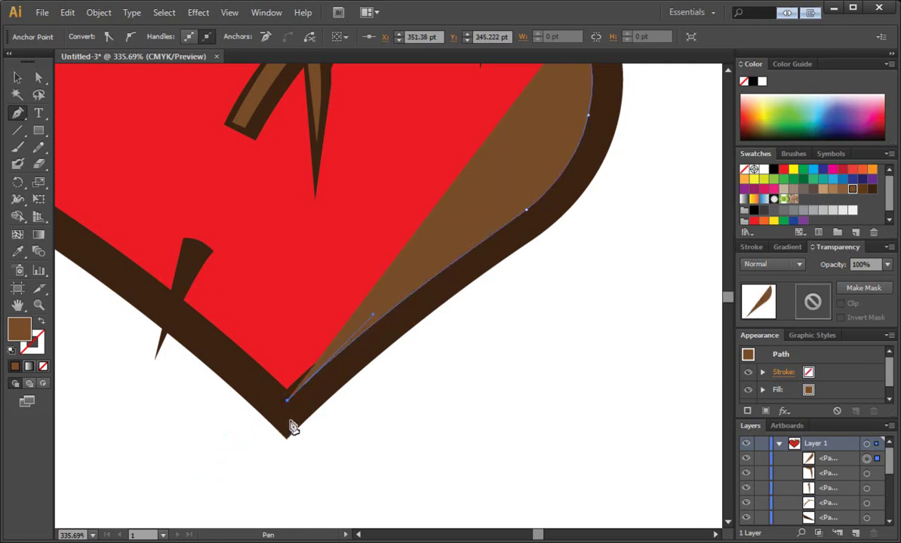
left_click(288, 420)
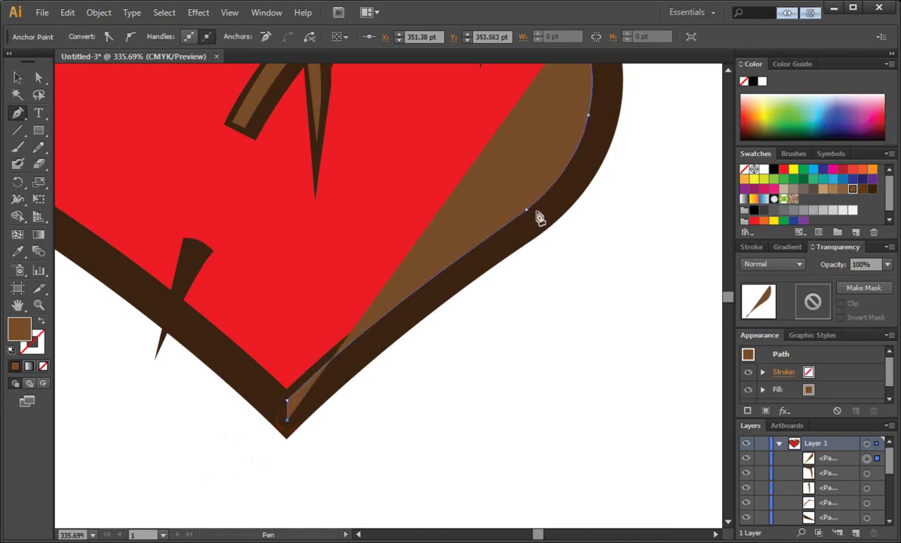
Trace the highlight's outer edge back up the right side, close the path in a taper at the inner shoulder, and deselect it.
left_click_drag(538, 218, 664, 139)
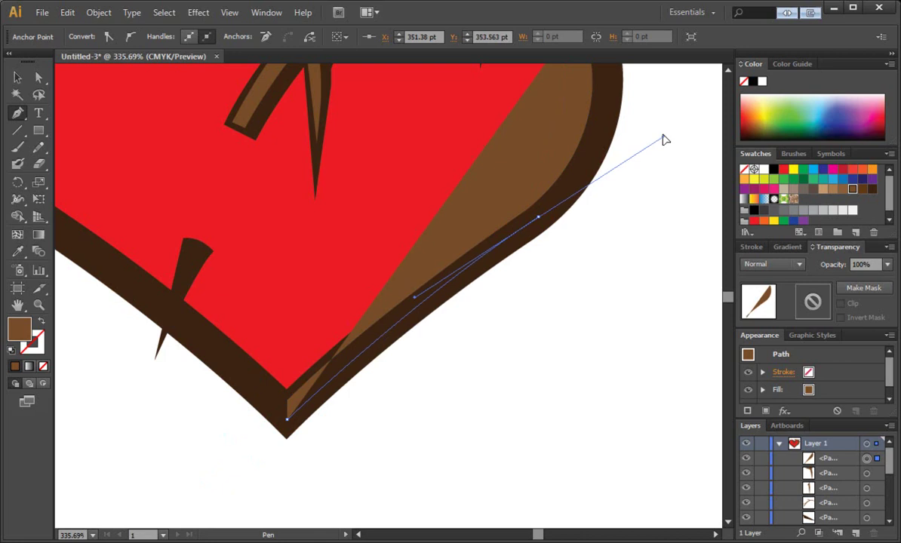
scroll(632, 219, "up", 3)
scroll(626, 242, "up", 2)
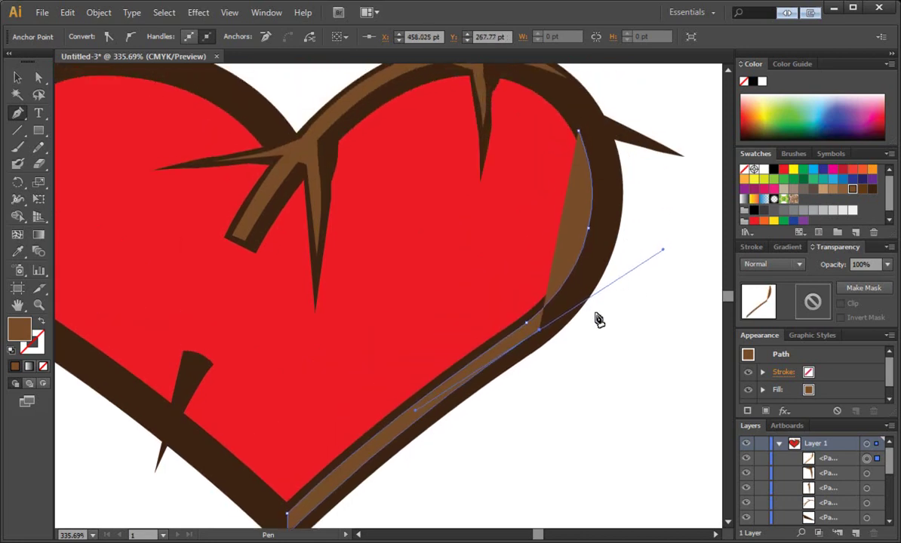
left_click(541, 333)
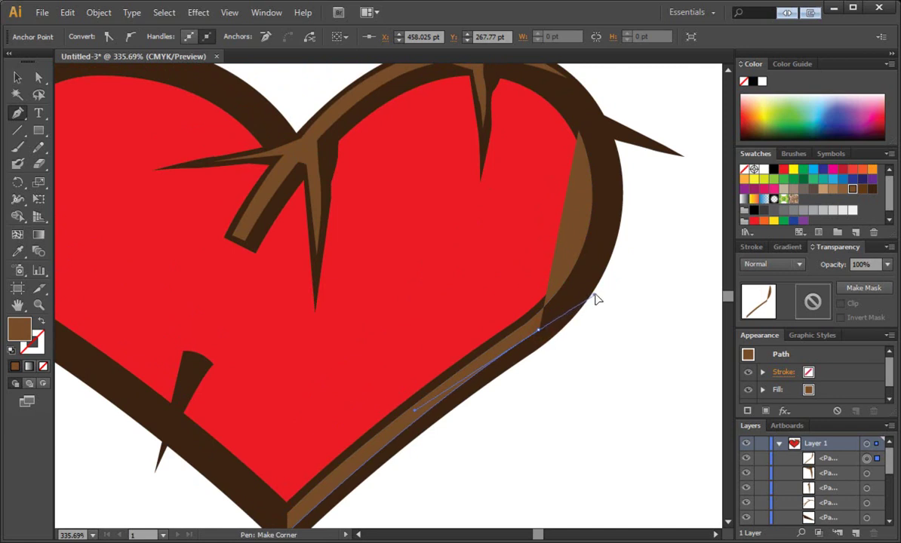
left_click(579, 133)
mouse_move(581, 136)
left_mouse_down()
mouse_move(559, 85)
mouse_move(553, 97)
left_mouse_up()
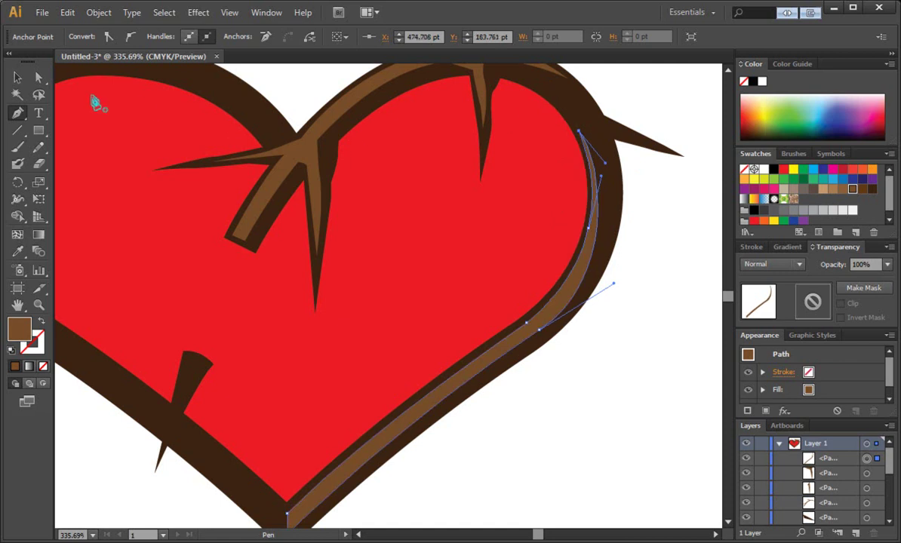
left_click(17, 76)
left_click(540, 385)
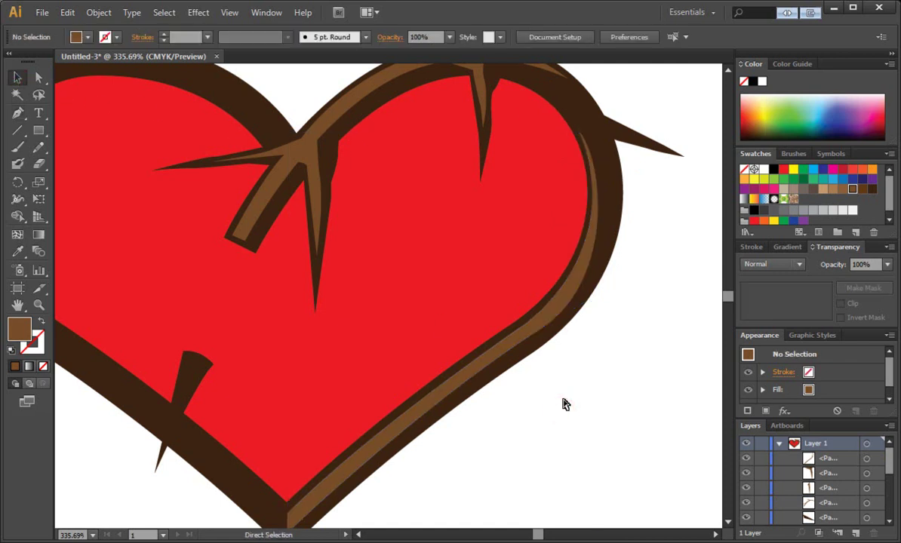
key("ctrl+1")
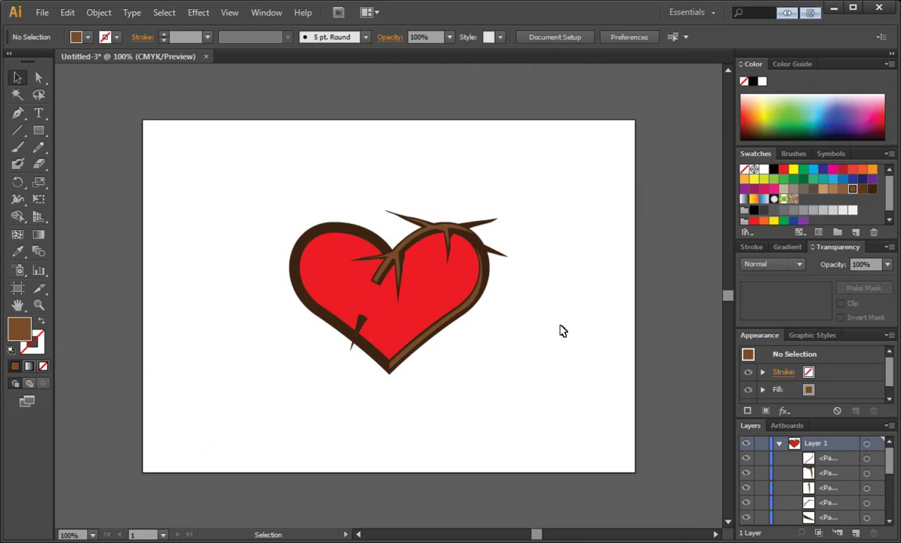
Draw a closed crescent highlight with the Pen tool along the left lobe's outline, from its top around to the lower left side.
left_click(38, 304)
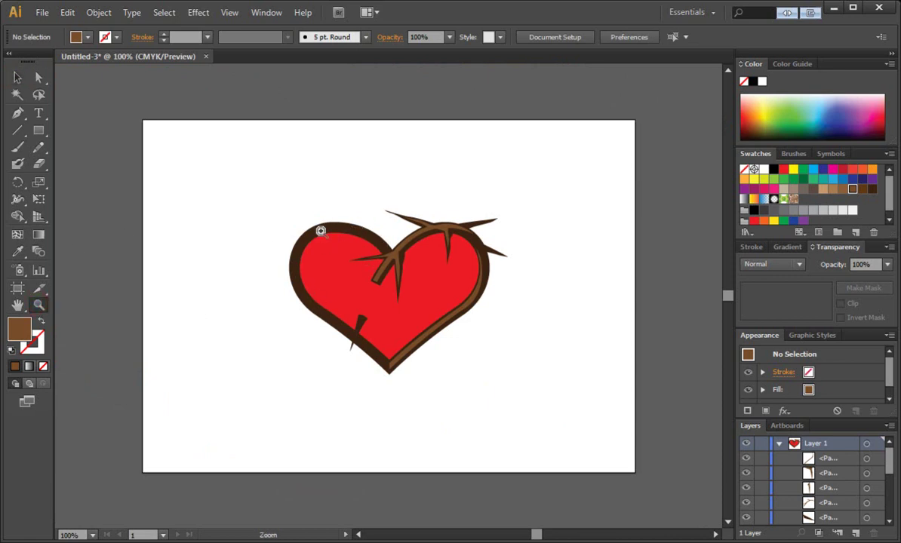
left_click_drag(251, 184, 404, 325)
key("p")
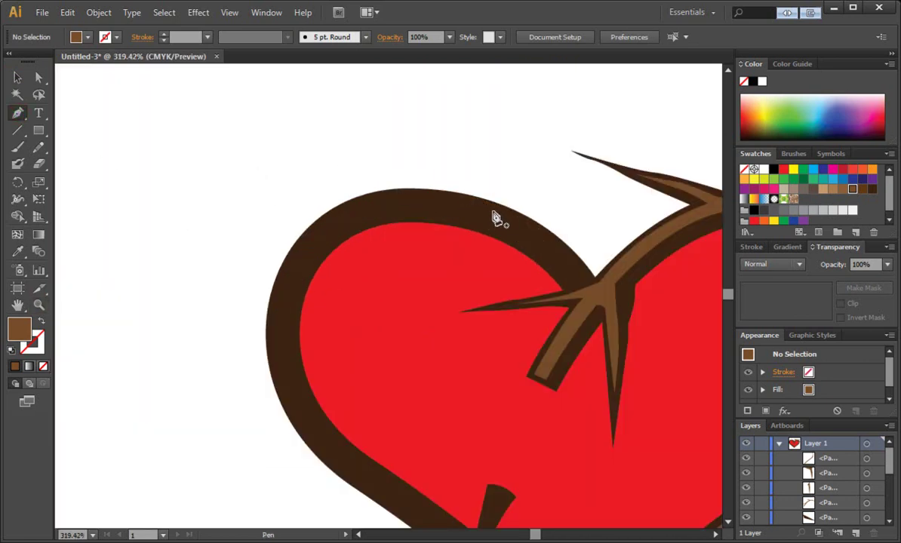
left_click(493, 209)
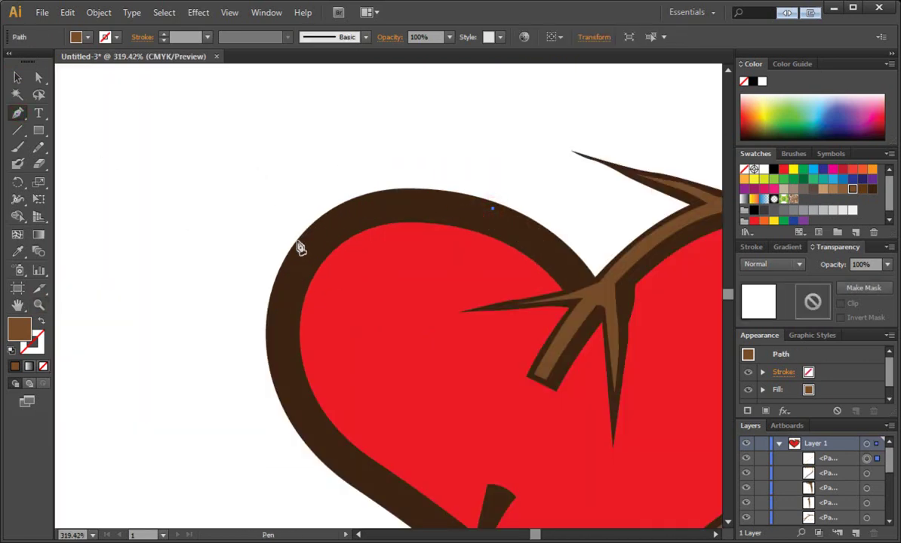
left_click_drag(298, 247, 241, 337)
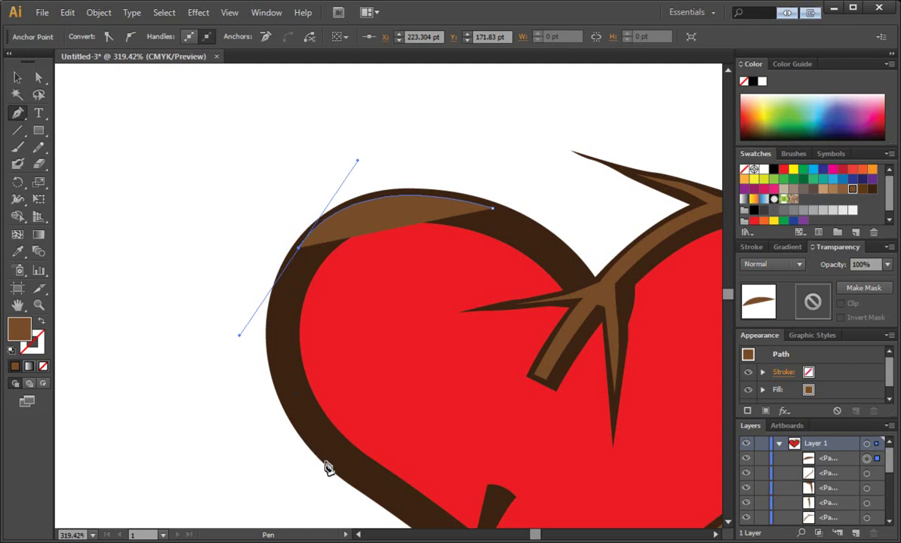
left_click_drag(326, 462, 359, 494)
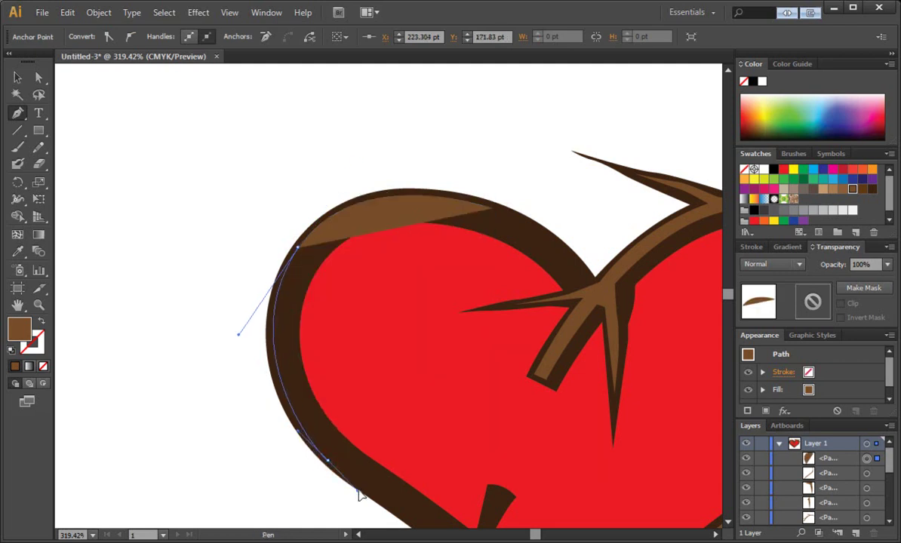
left_click(328, 462)
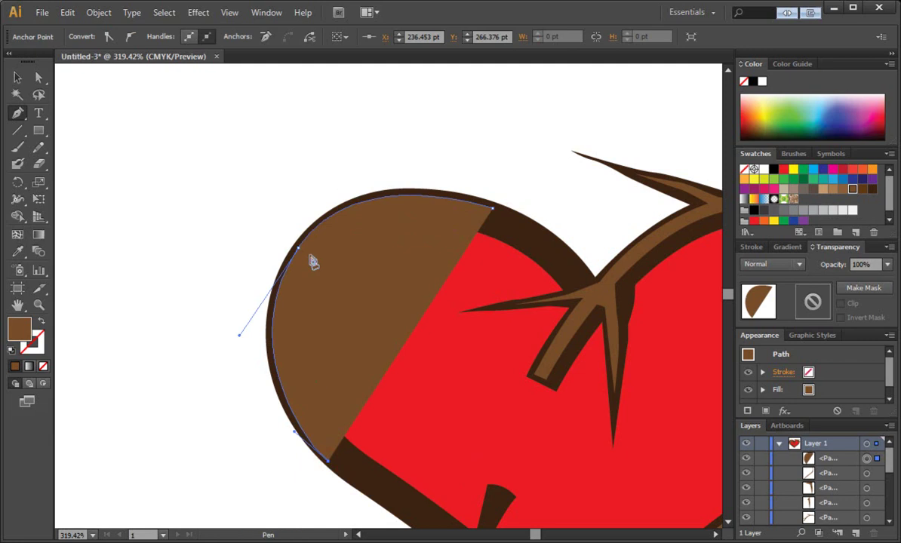
left_click_drag(302, 251, 385, 152)
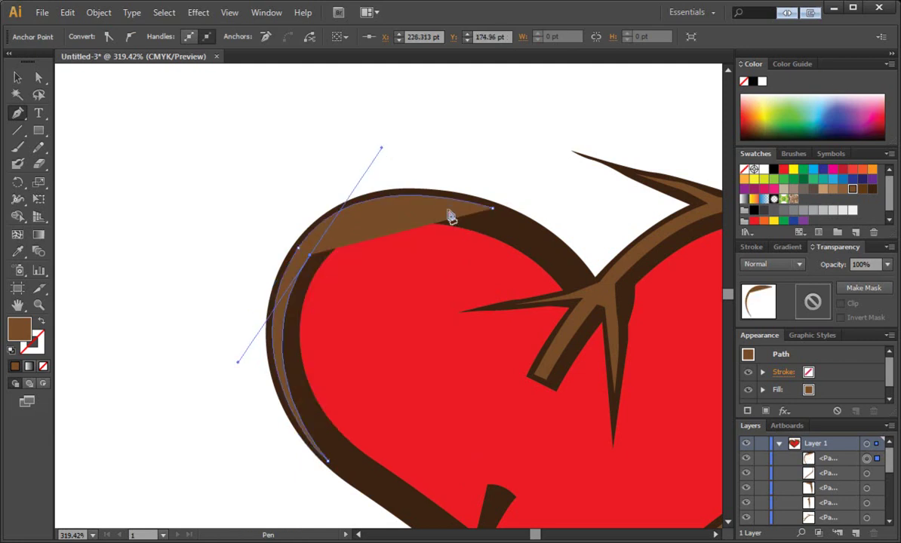
left_click(492, 208)
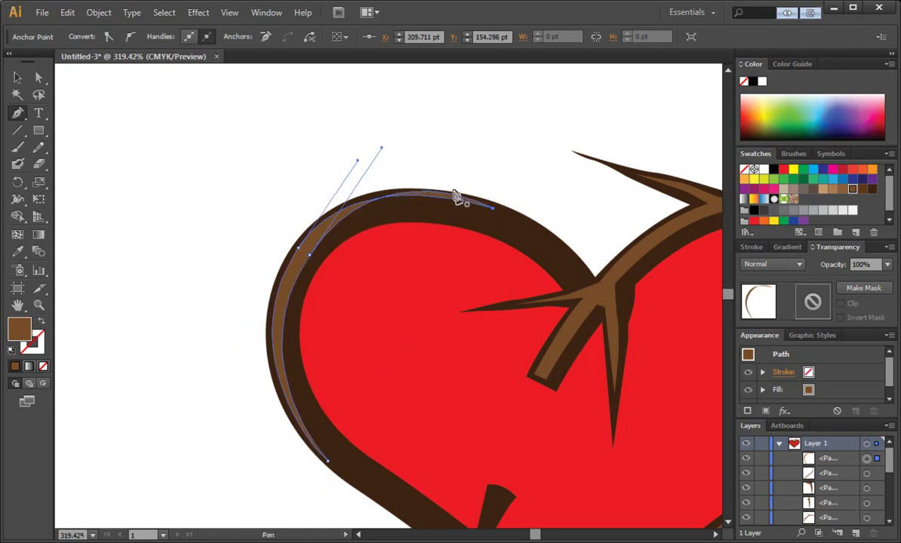
Shorten the inner curve's upper handle on the left lobe's highlight with Direct Selection to widen its top end, and deselect the path.
left_click(38, 77)
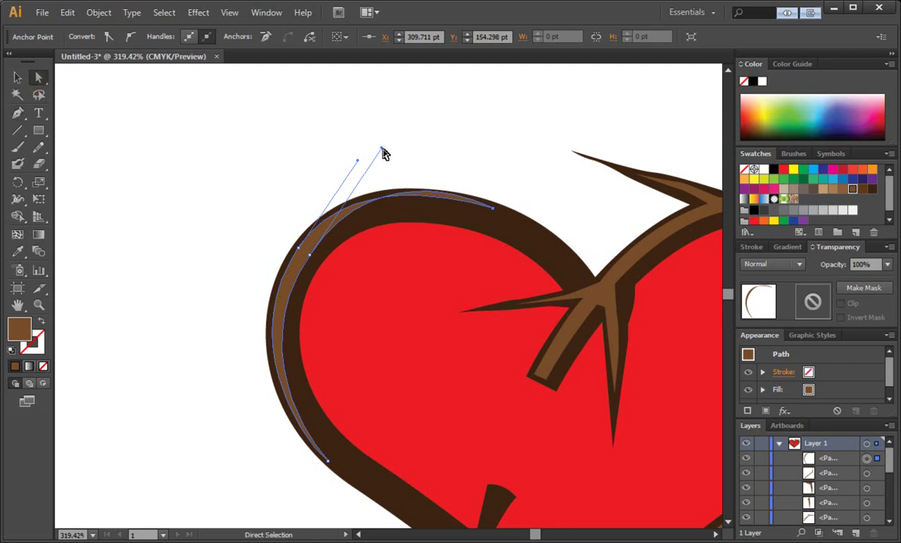
left_click_drag(381, 151, 368, 170)
left_click(391, 115)
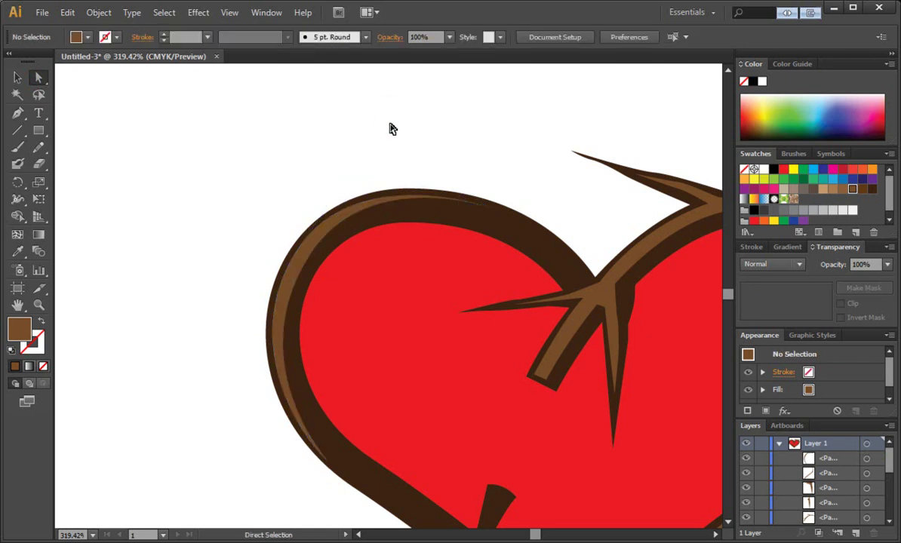
key("ctrl+1")
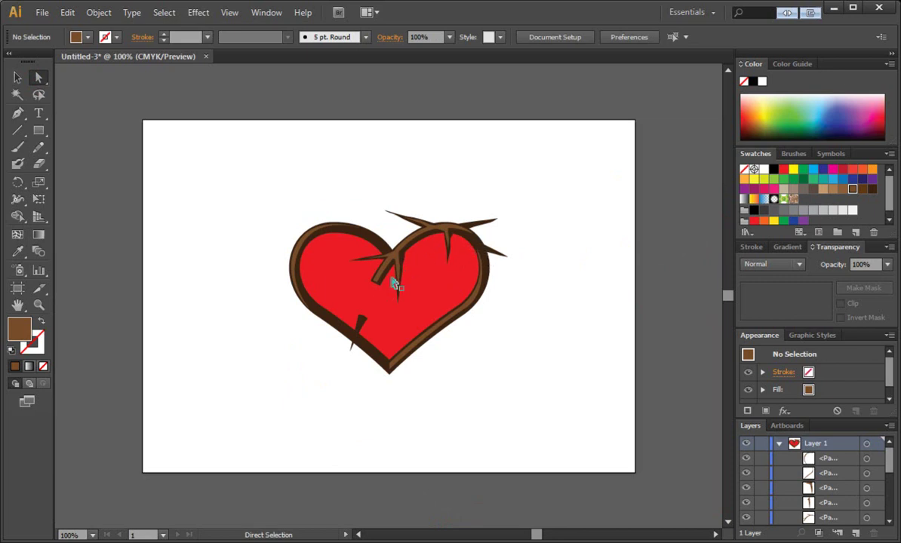
With the Pen tool and a dark brown fill, draw a curved lower shadow edge from the cut branch end across the right lobe to its right side.
left_click(421, 284)
left_click(375, 186)
left_click(40, 305)
left_click_drag(322, 185, 543, 352)
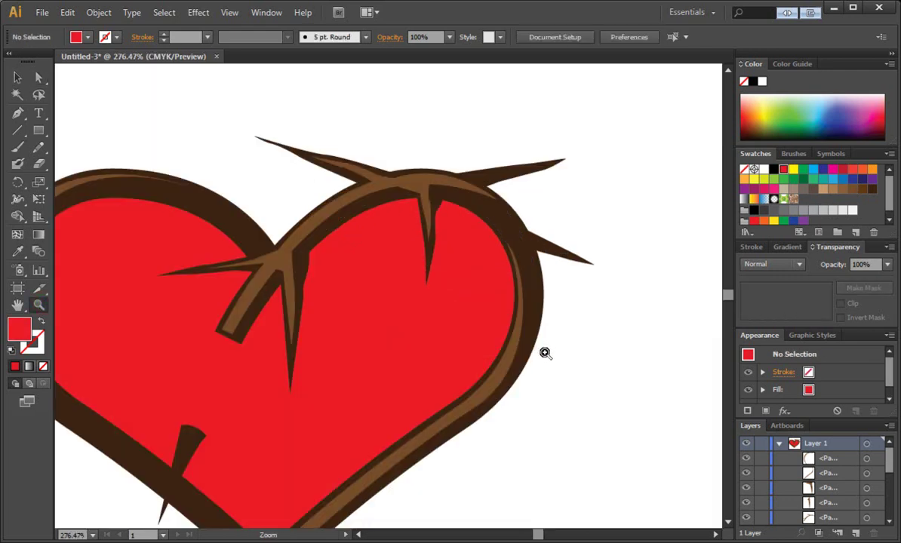
left_click(18, 113)
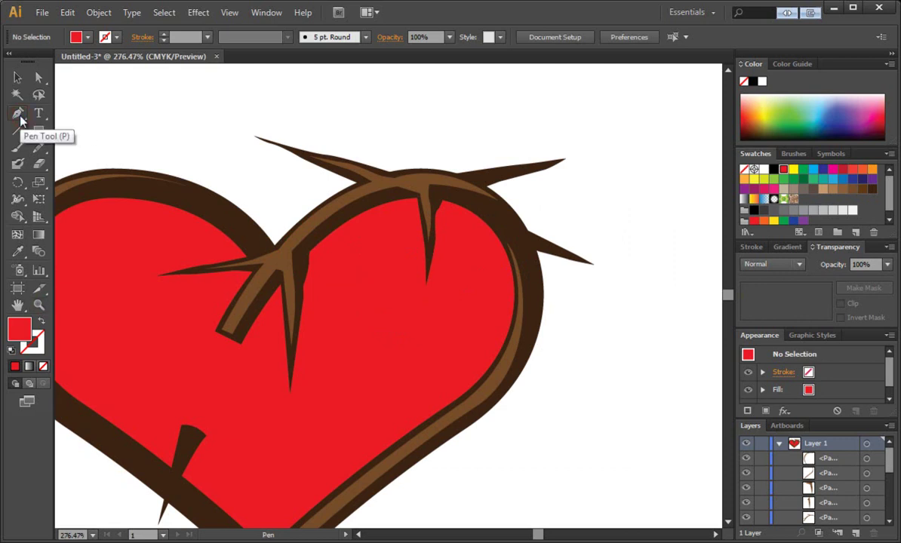
left_click(871, 190)
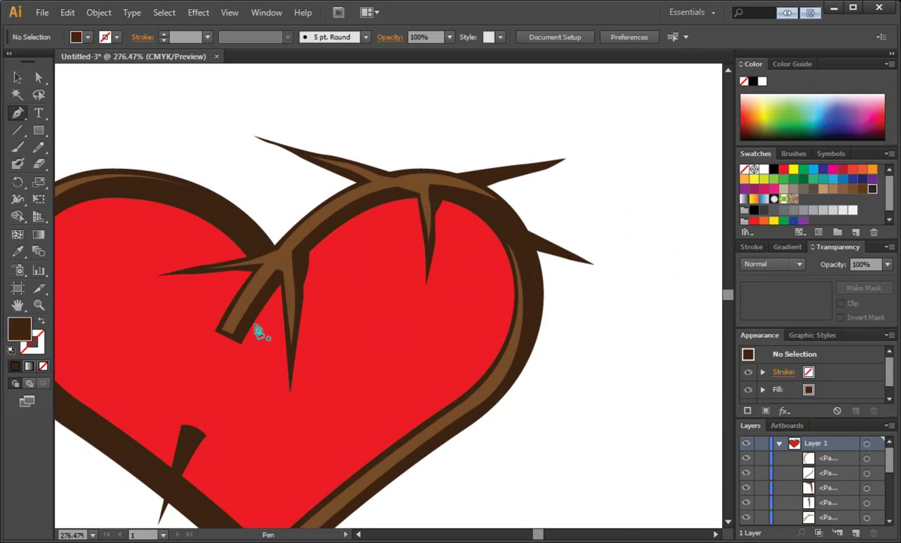
left_click(241, 345)
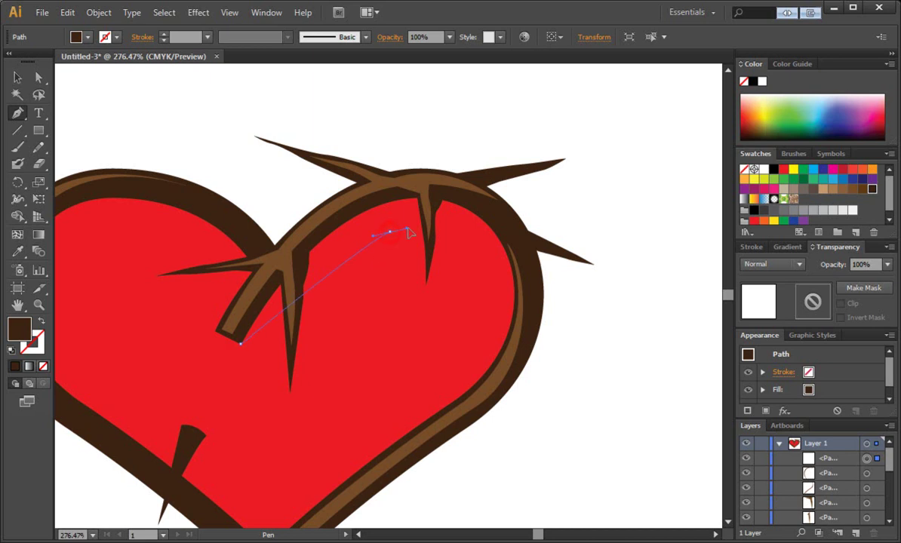
left_click_drag(397, 236, 498, 218)
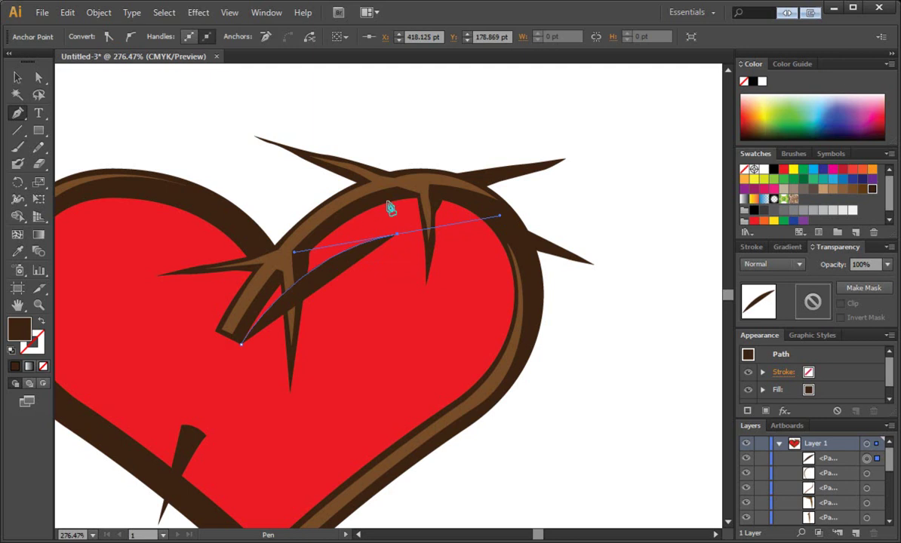
left_click(518, 292)
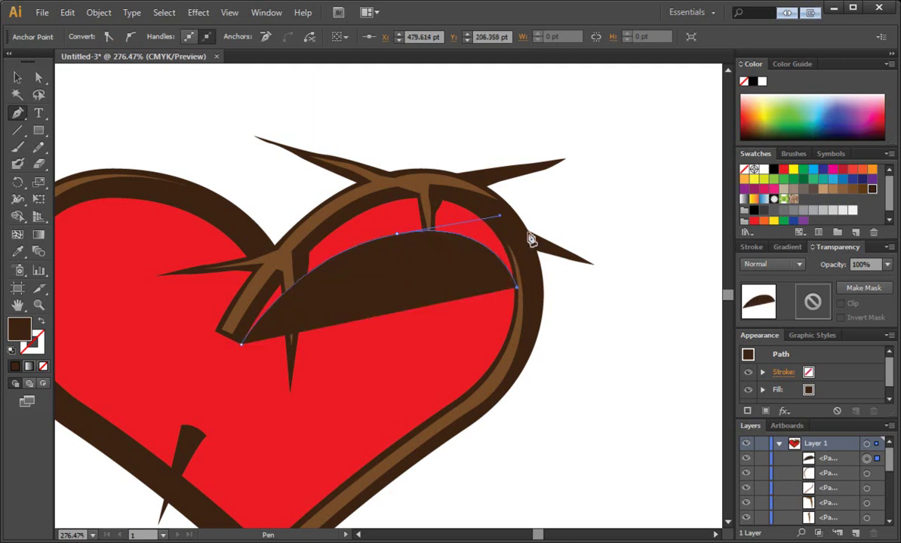
Trace the shadow's upper edge back beneath the right lobe's outline and close the path at the cut branch end.
left_click_drag(502, 226, 476, 211)
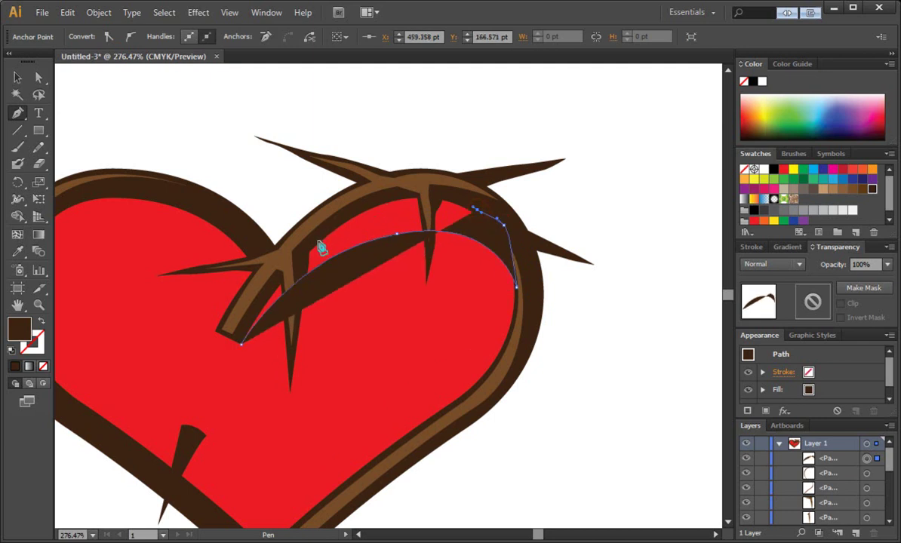
left_click_drag(318, 243, 243, 299)
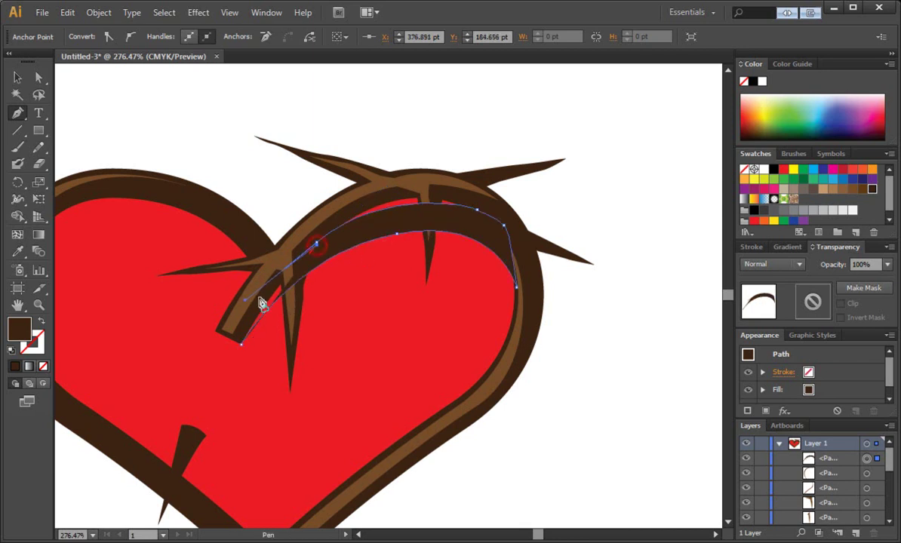
left_click(243, 351)
left_click(244, 351)
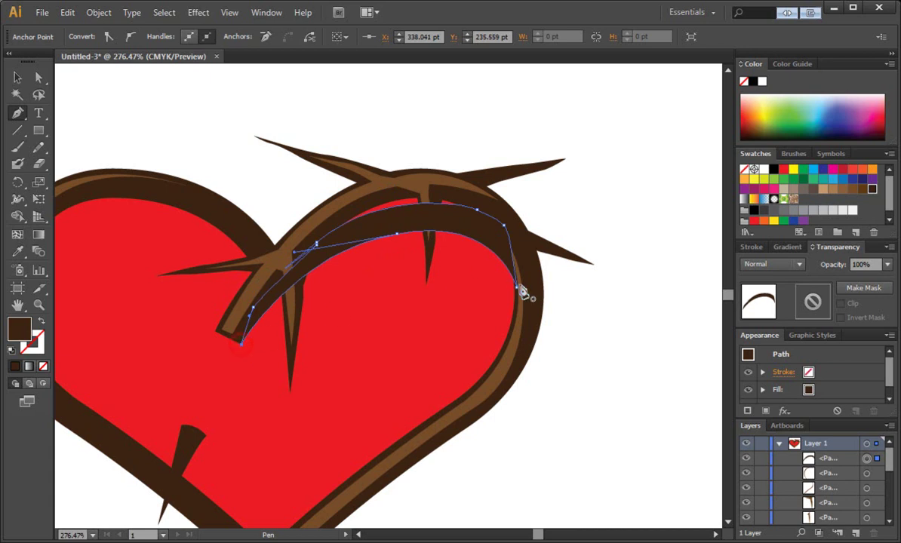
Move the shadow path into the heart group, between the dark outline and the red heart fill, and deselect it.
left_click_drag(830, 421, 833, 351)
left_click_drag(834, 427, 846, 513)
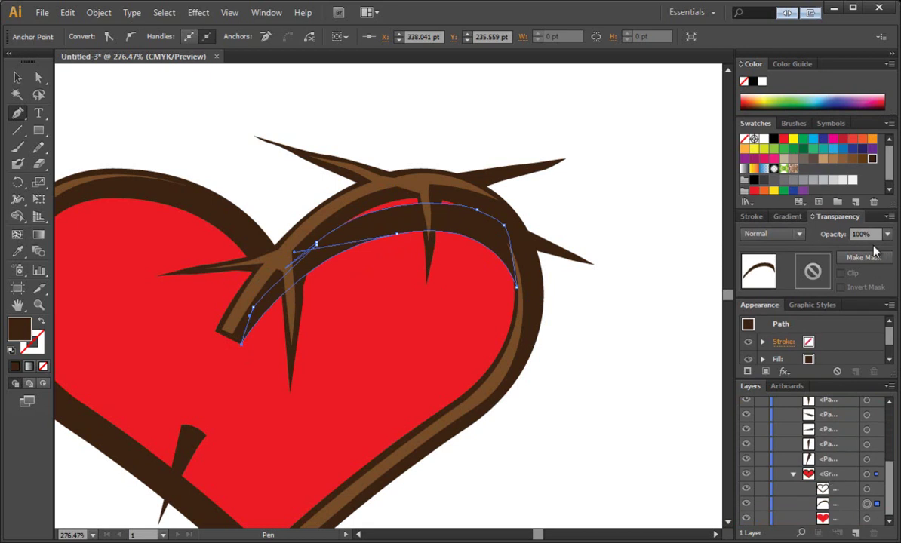
left_click(519, 222, "ctrl")
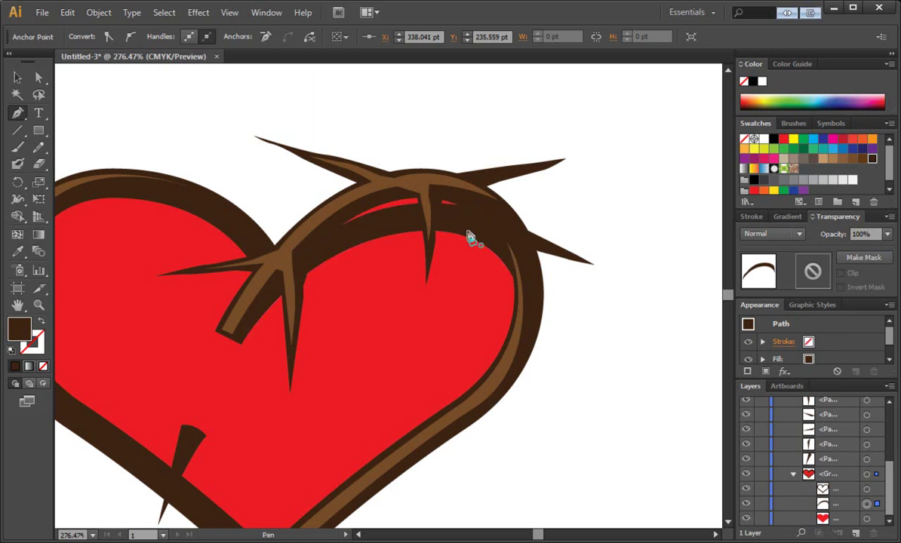
left_click(355, 234)
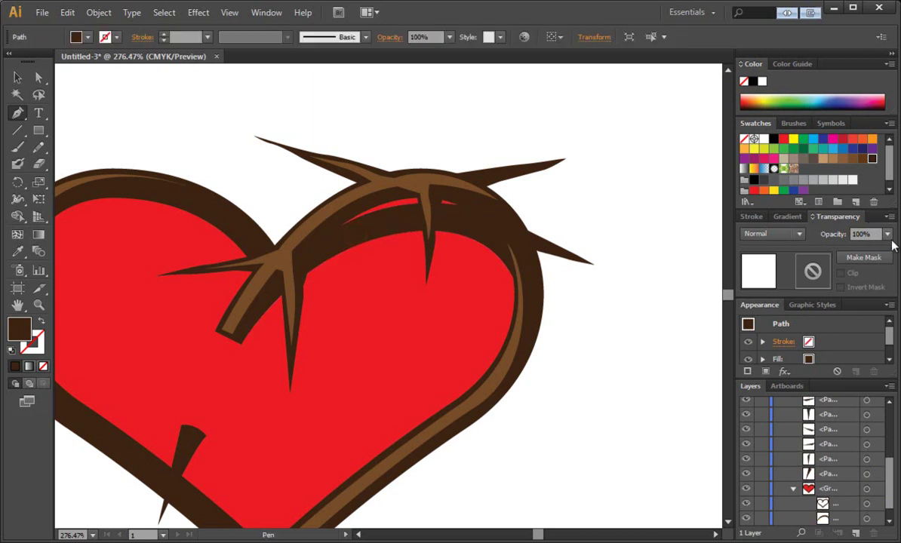
left_click(888, 234)
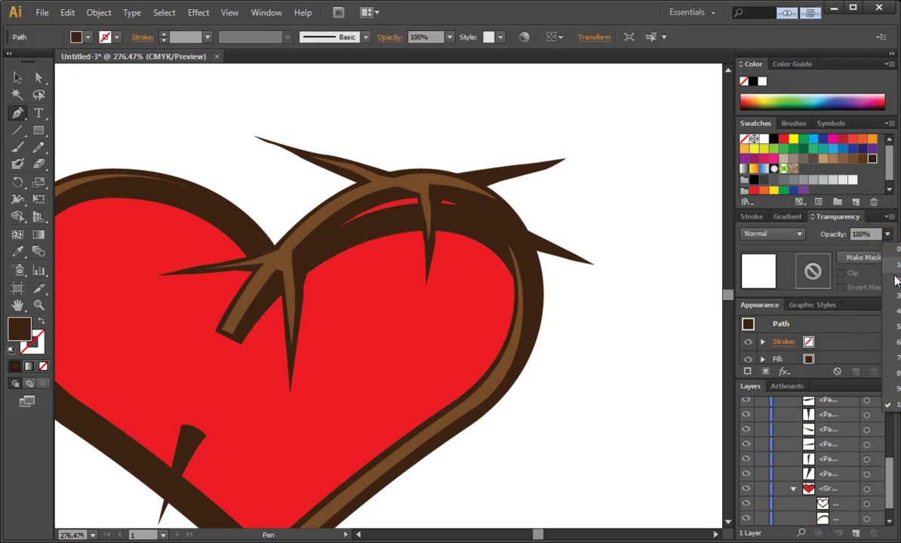
left_click(895, 282)
left_click(354, 234)
left_click(19, 78)
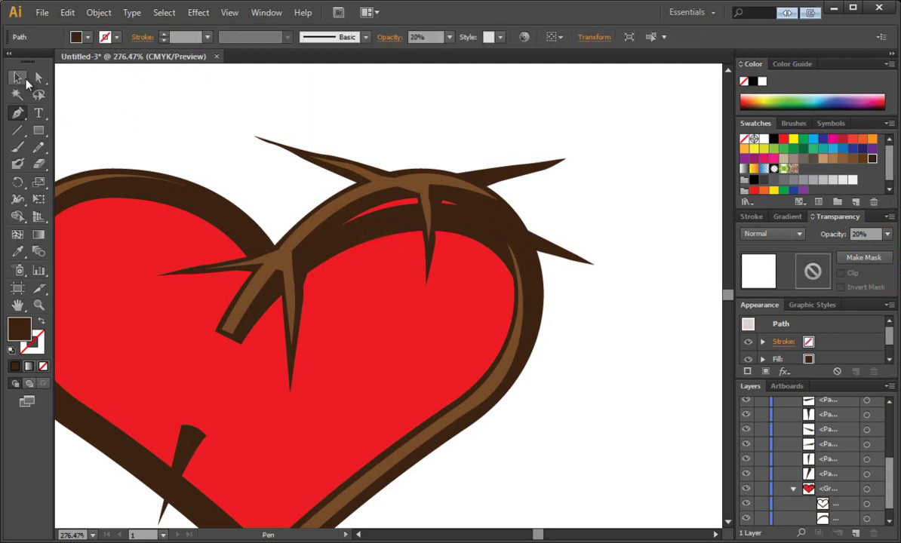
key("ctrl+shift+a")
Select the right lobe's shadow path inside the heart group and set its opacity to 20%.
left_click(376, 223)
key("a")
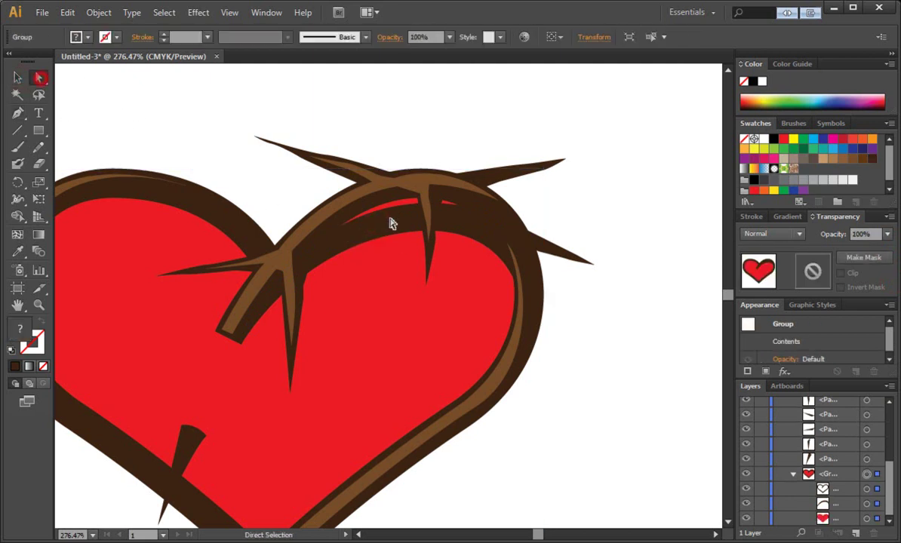
left_click(362, 141)
left_click(393, 232)
key("ctrl+h")
left_click(860, 234)
type("20")
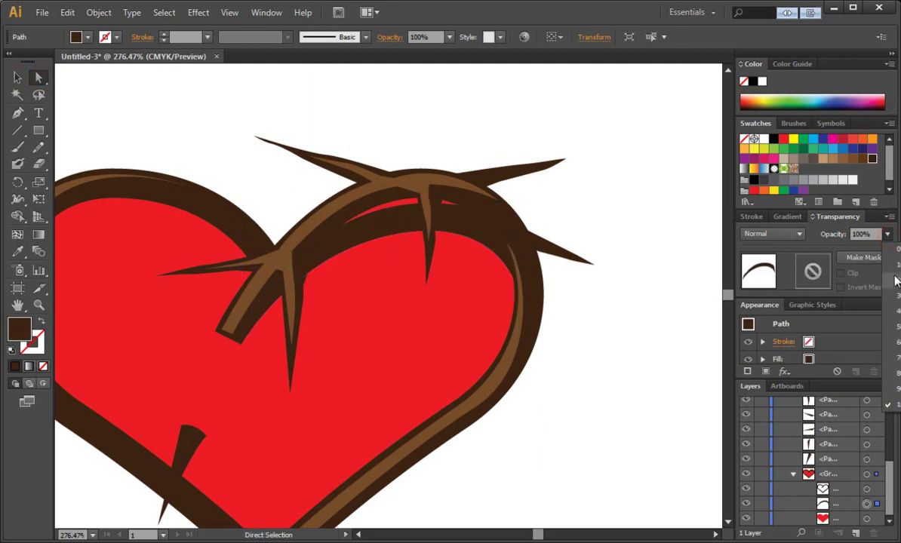
key("Return")
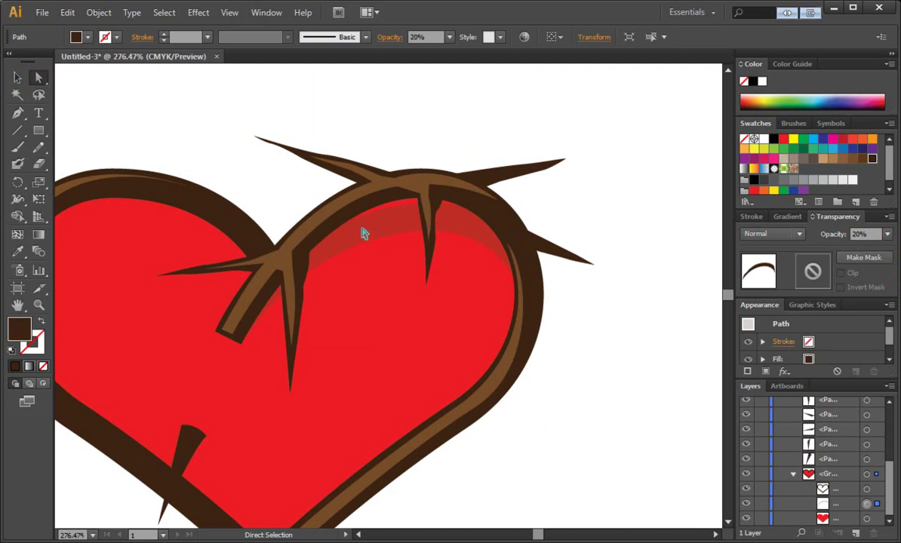
Select only the right lobe's shadow path again and restore its opacity to 100%.
left_click(206, 145)
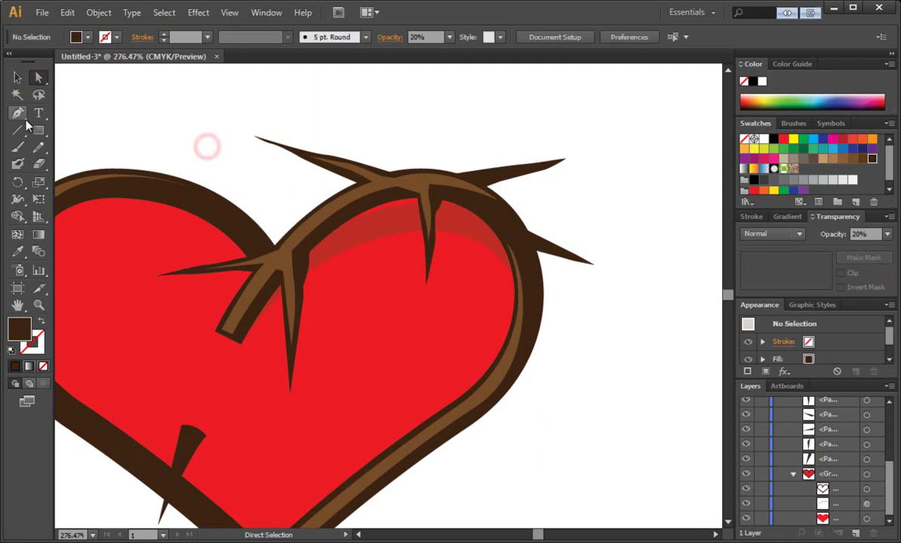
left_click(18, 79)
left_click(370, 220)
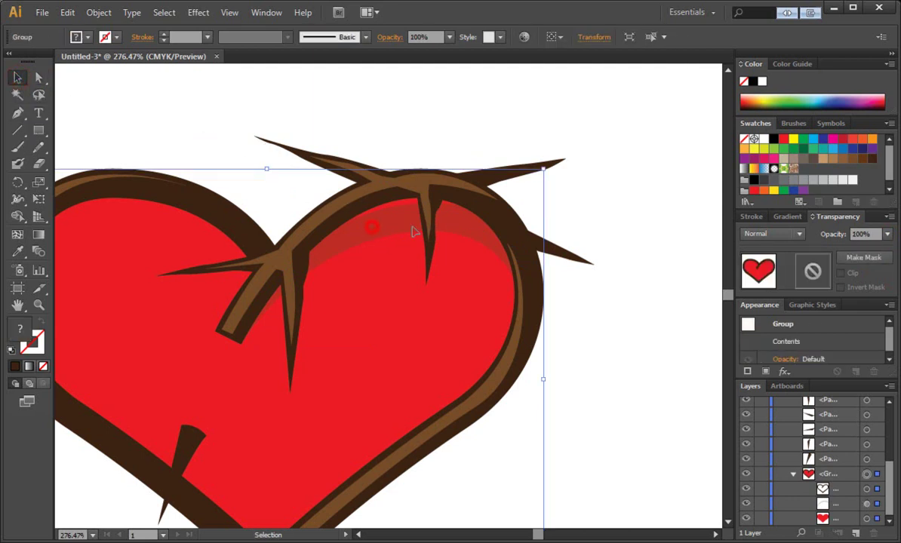
left_click(39, 78)
left_click(167, 102)
left_click(377, 224)
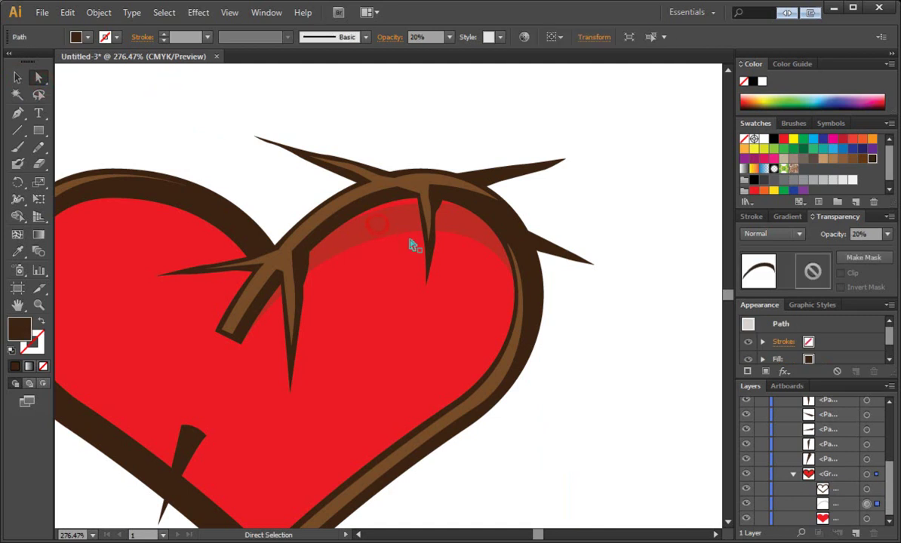
left_click(887, 234)
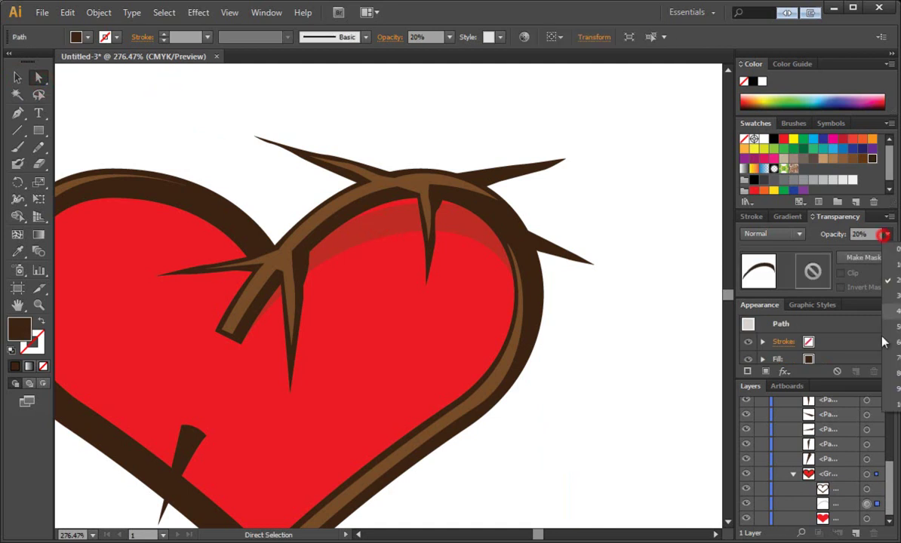
left_click(889, 400)
Recolour the right lobe's shadow with the dark red swatch, darken that fill slightly in the Color Picker, and deselect the path.
left_click(366, 229)
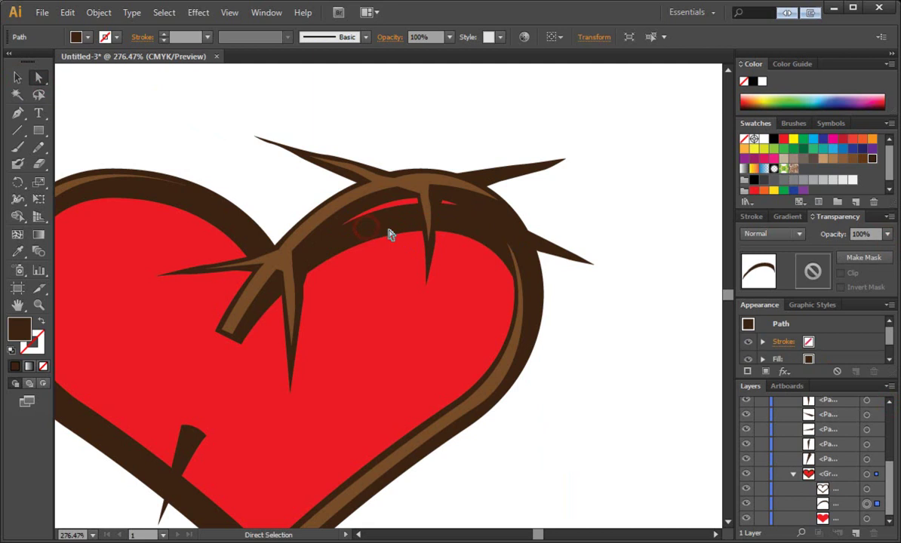
left_click(834, 160)
key("ctrl+z")
left_click(783, 139)
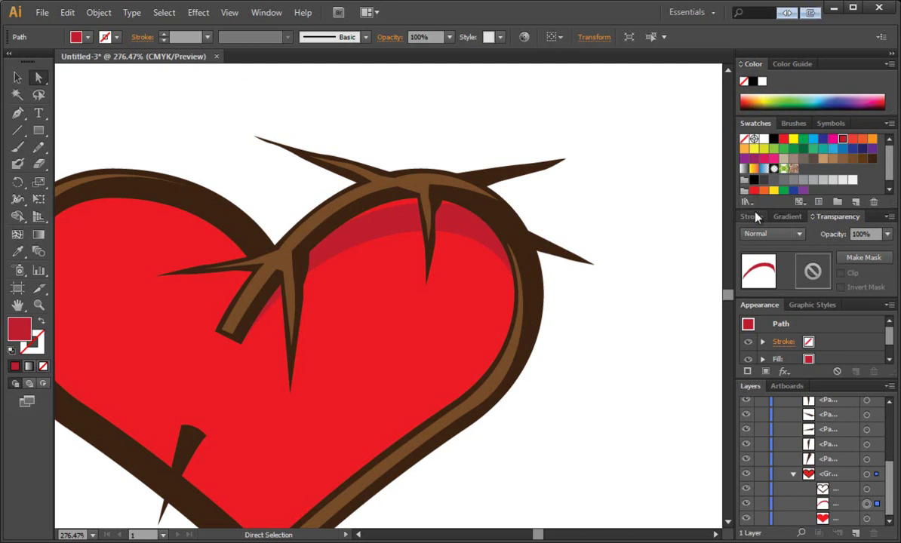
double_click(26, 327)
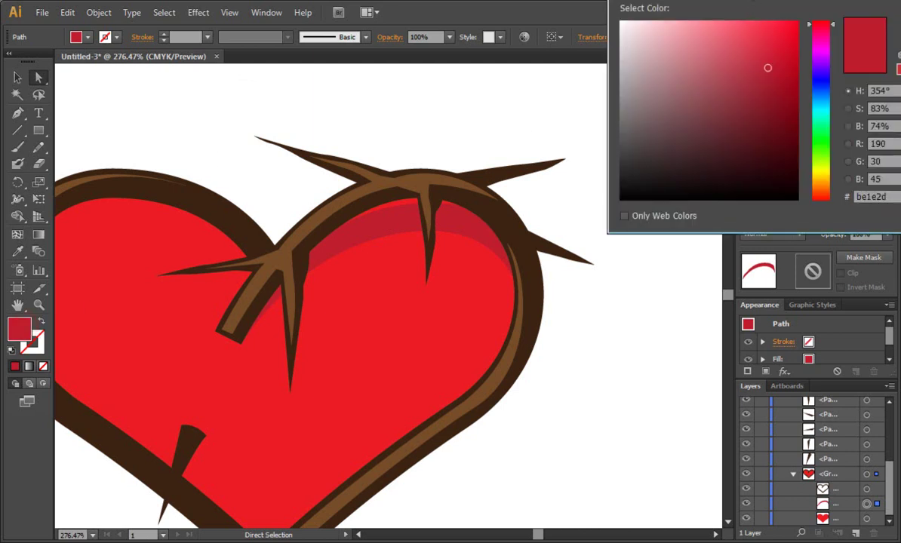
left_click(592, 182)
left_click_drag(592, 182, 593, 183)
left_click(741, 125)
left_click(17, 78)
left_click(291, 174)
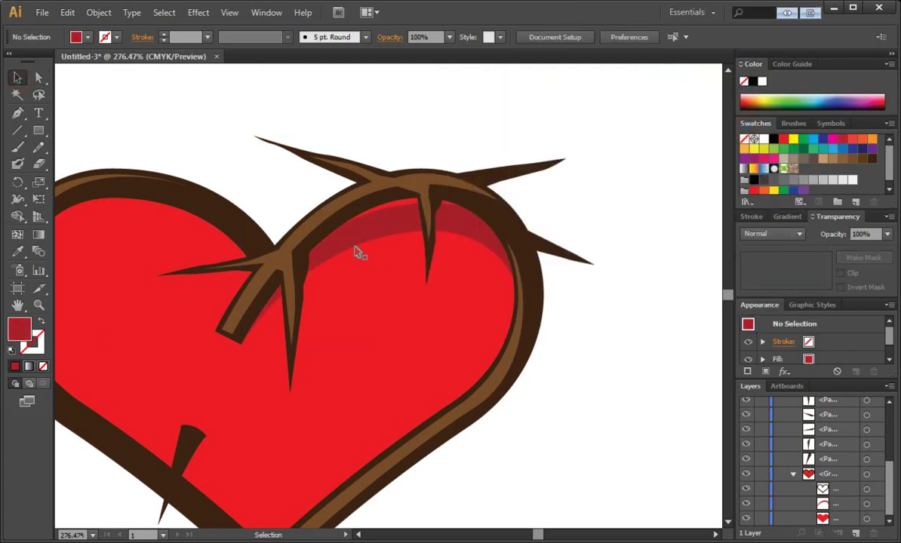
Draw a narrow dark red pointed shadow with the Pen tool just right of the long downward thorn at the heart's centre, and deselect it.
left_click(19, 114)
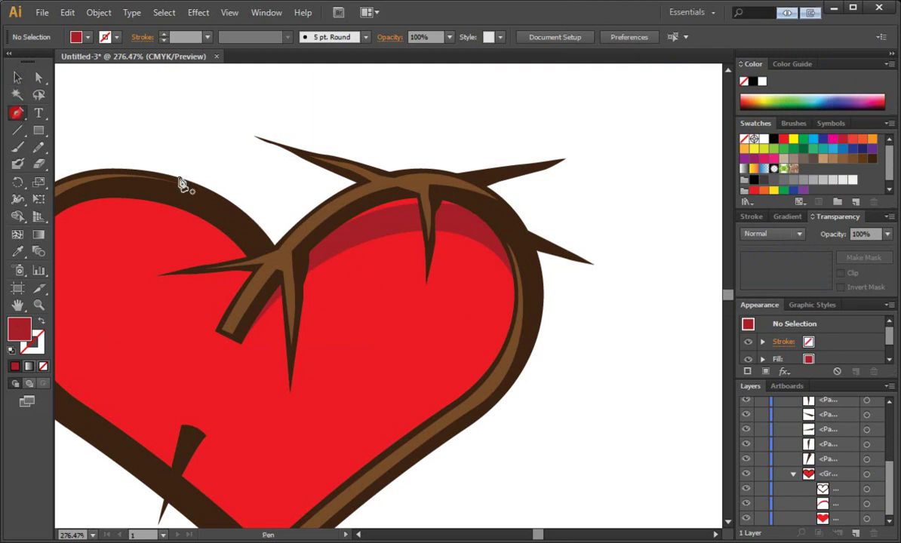
left_click(327, 256)
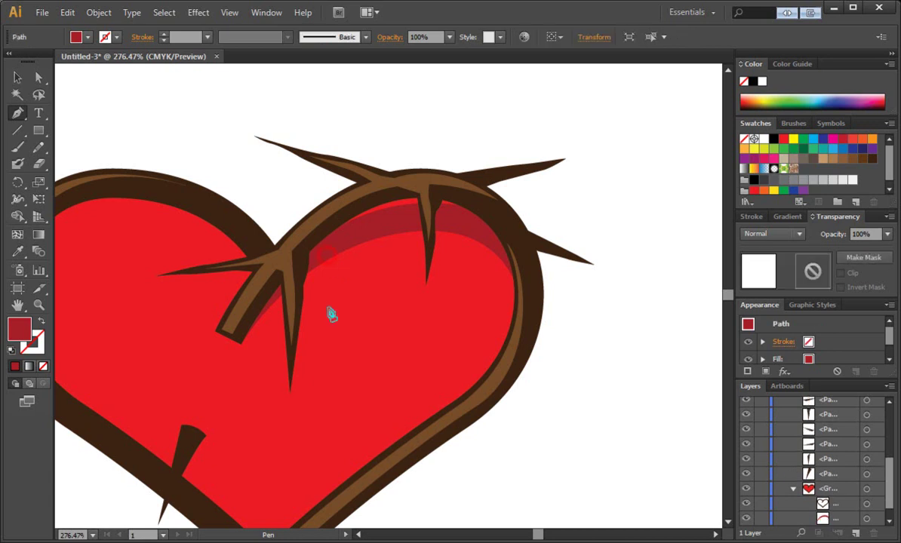
left_click(331, 340)
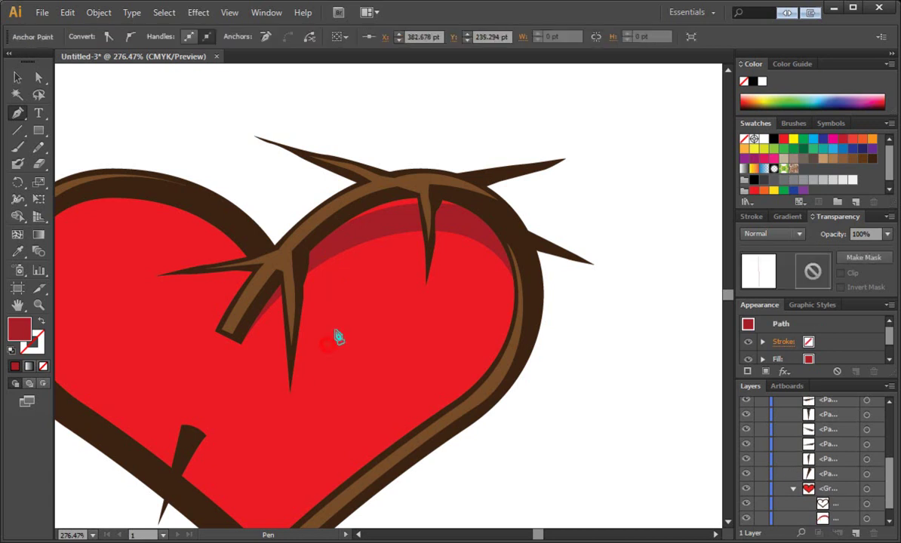
left_click(341, 284)
left_click(346, 253)
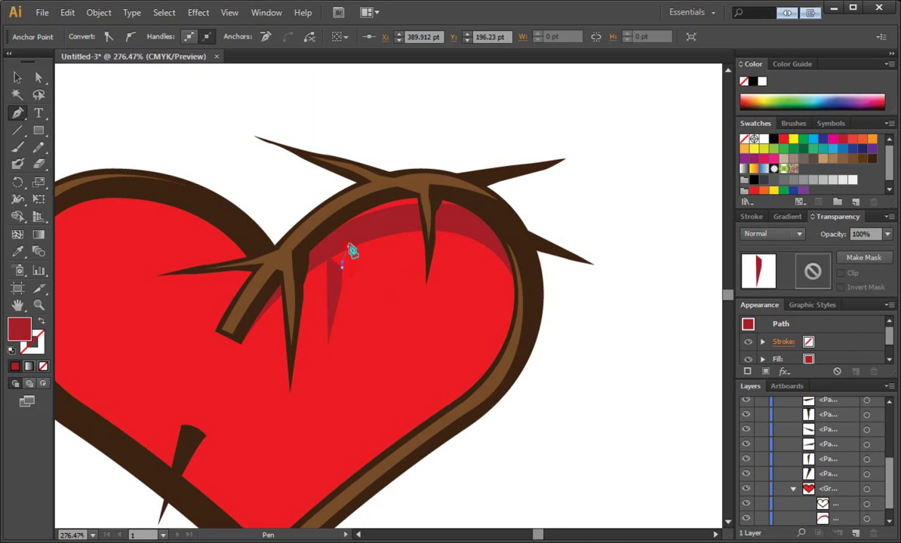
left_click(17, 78)
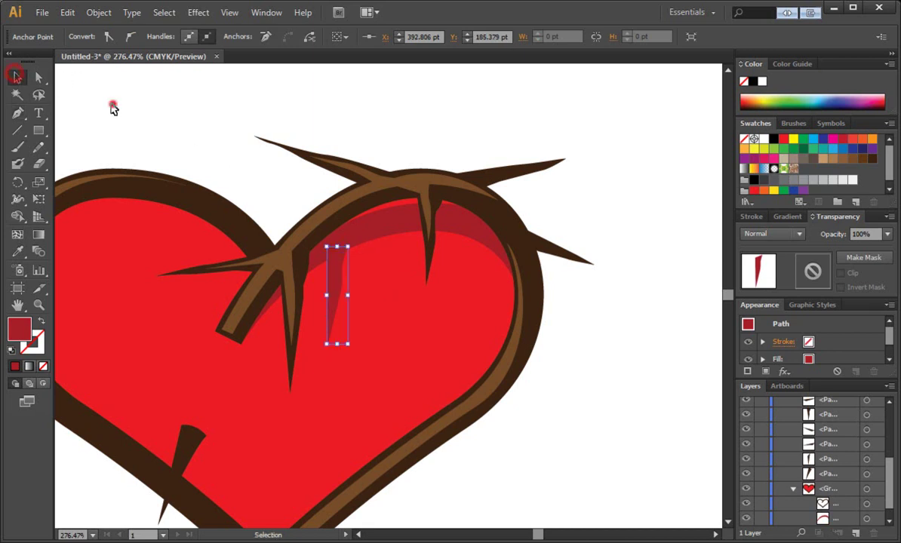
left_click(113, 105)
Draw a smaller slanted dark red thorn shadow just right of the right lobe's downward thorn, and deselect it.
key("p")
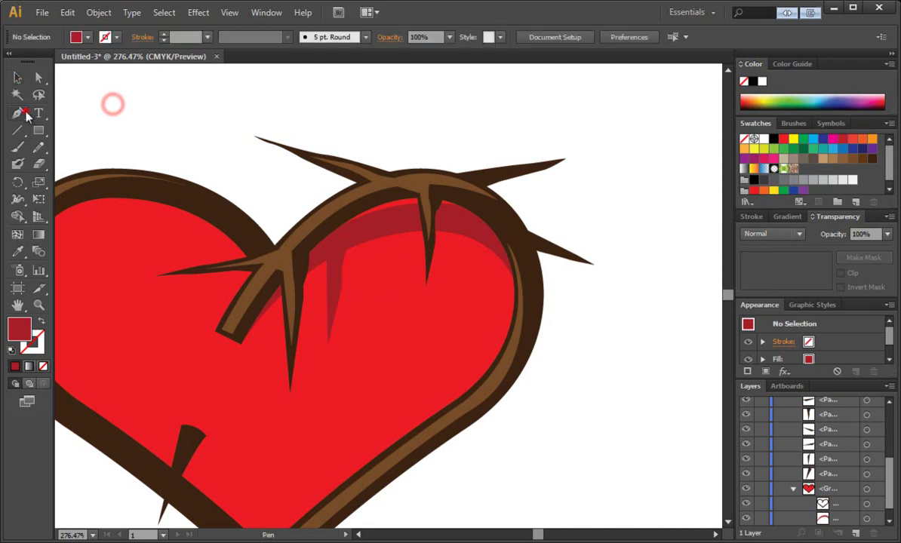
left_click(451, 234)
left_click(447, 272)
left_click(459, 256)
left_click(465, 245)
left_click(469, 238)
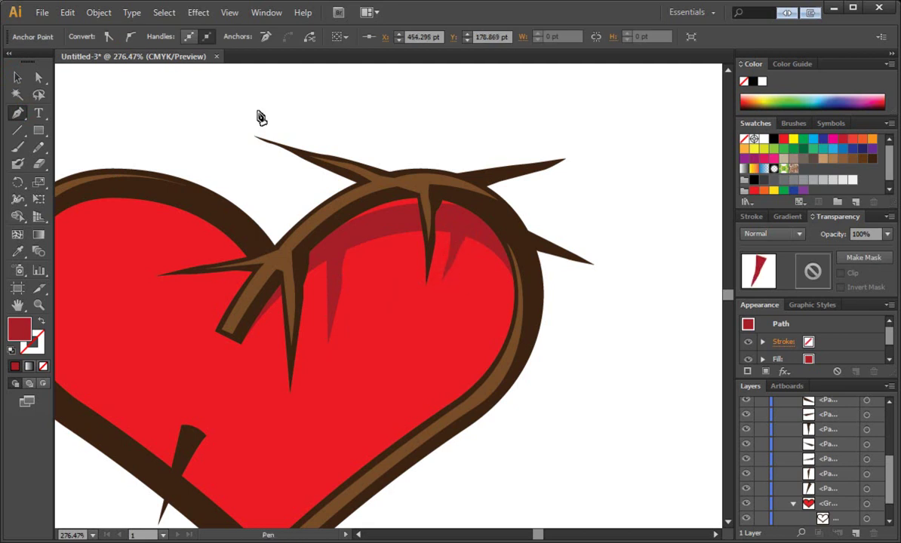
left_click(17, 78)
left_click(241, 121)
key("ctrl+1")
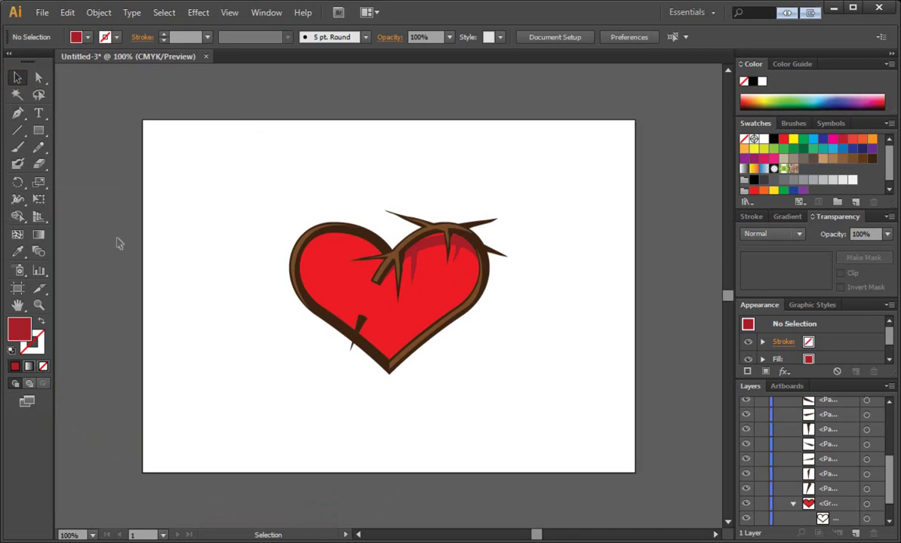
Draw a curved dark red shadow with the Pen tool along the inner edge of the heart's left lobe.
left_click(38, 304)
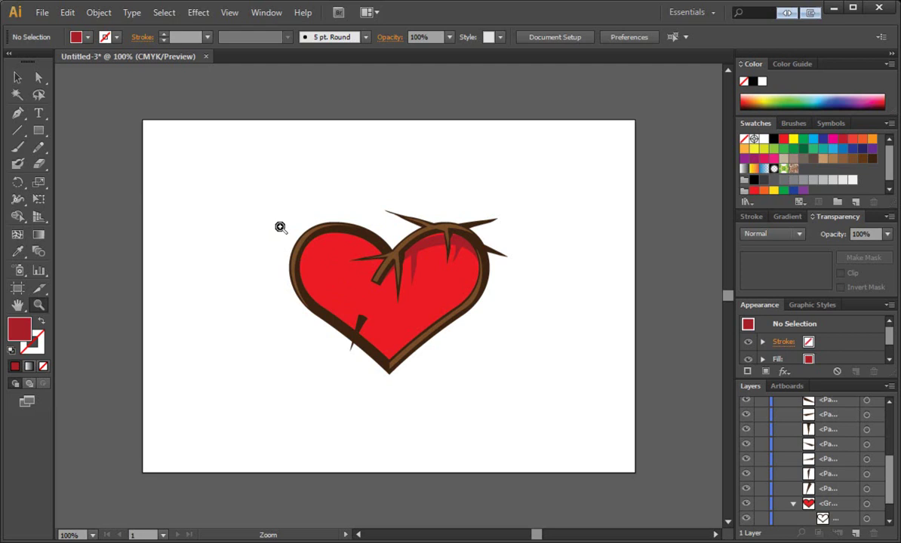
left_click_drag(253, 194, 450, 351)
left_click(18, 113)
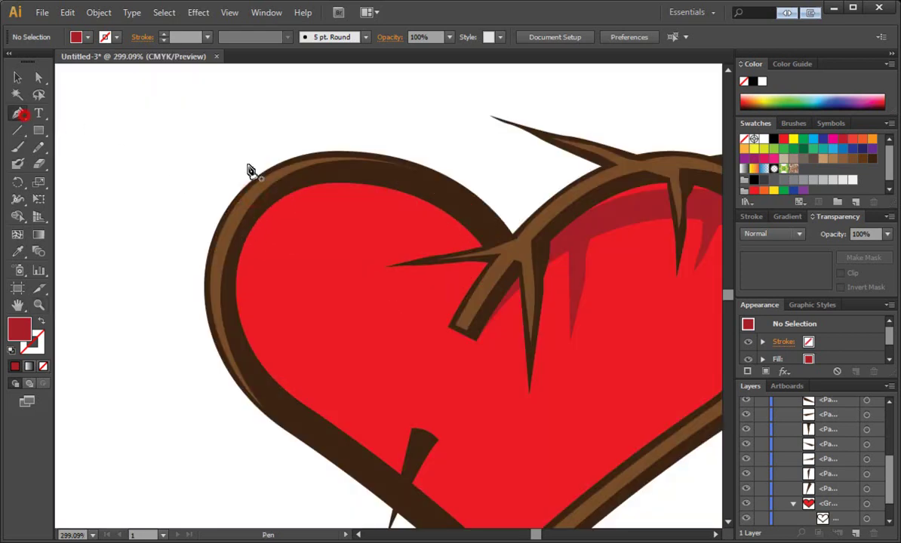
left_click(436, 211)
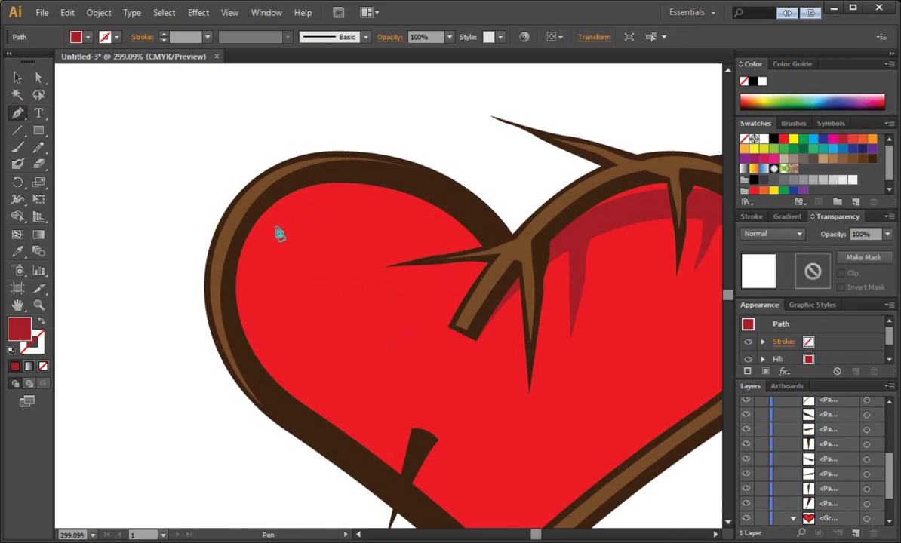
left_click_drag(270, 228, 220, 303)
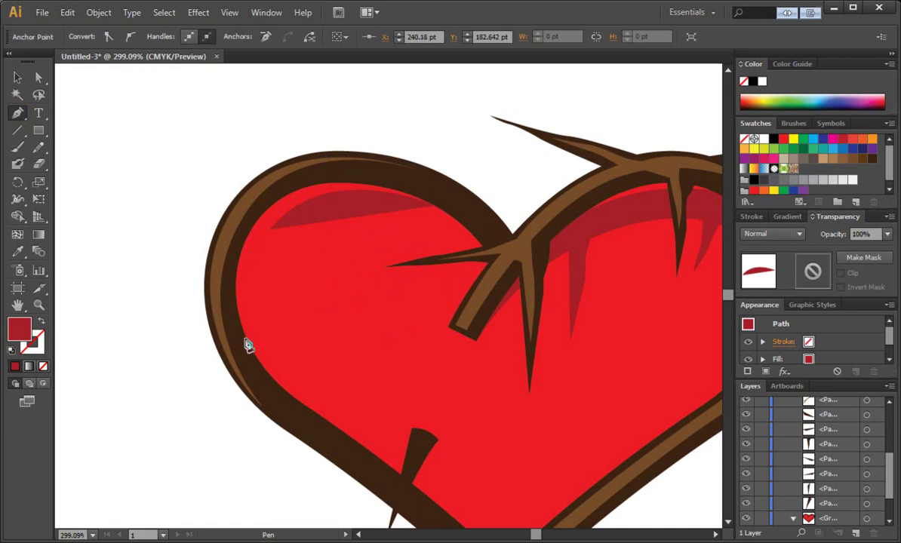
left_click(275, 381)
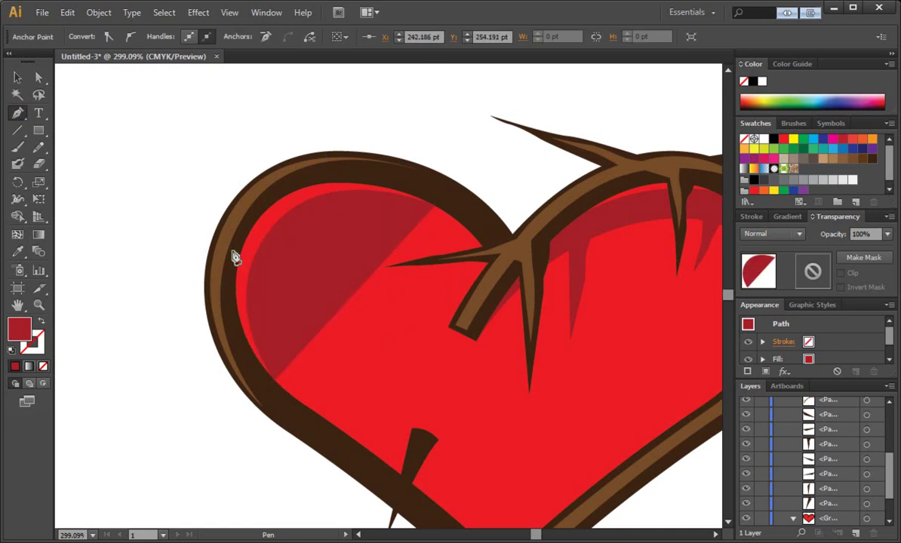
left_click_drag(334, 173, 398, 178)
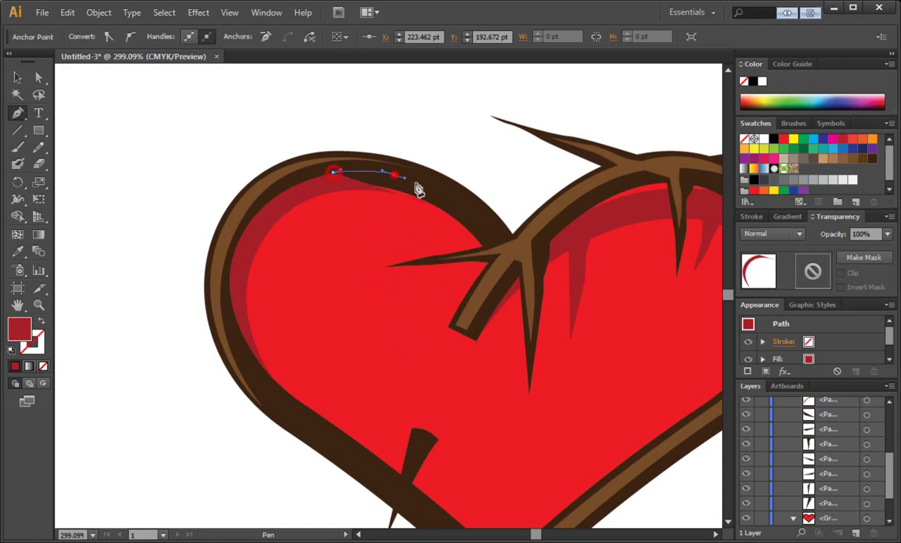
left_click_drag(436, 206, 436, 213)
left_click(478, 246)
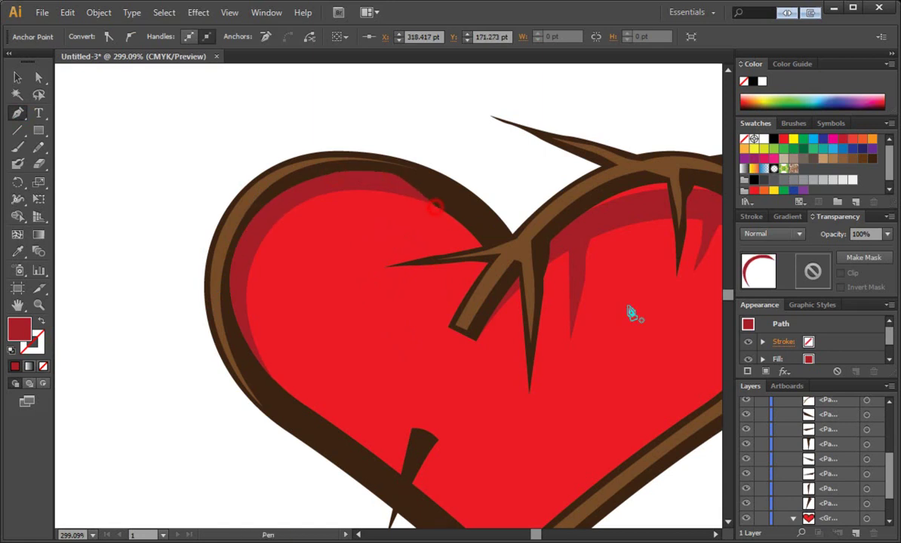
Move the left lobe's shadow path into the heart group, directly beneath the outline path, and deselect it.
scroll(894, 475, "up", 10)
left_click_drag(846, 423, 843, 496)
left_click(17, 77)
left_click(135, 127)
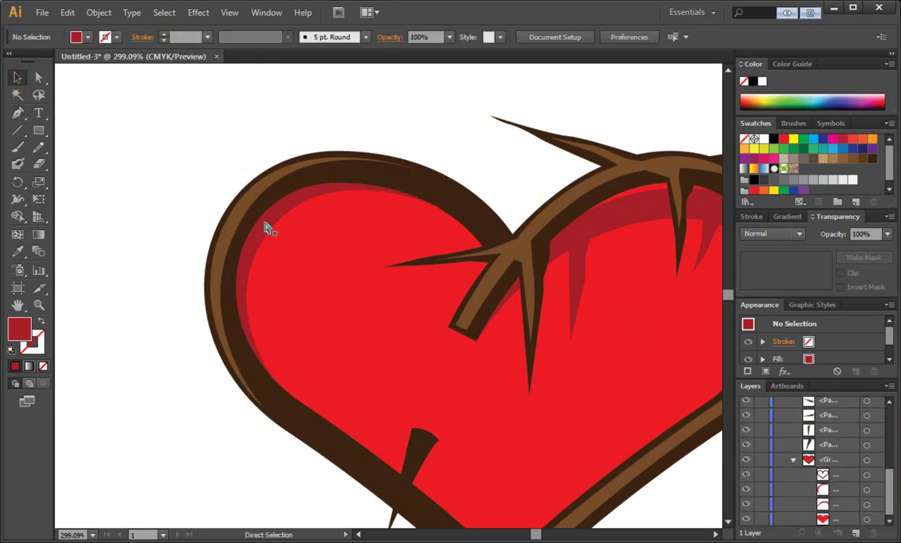
key("ctrl+1")
Draw a narrow dark red shadow with the Pen tool along the right side of the thorn piercing the heart's lower left edge.
left_click(39, 304)
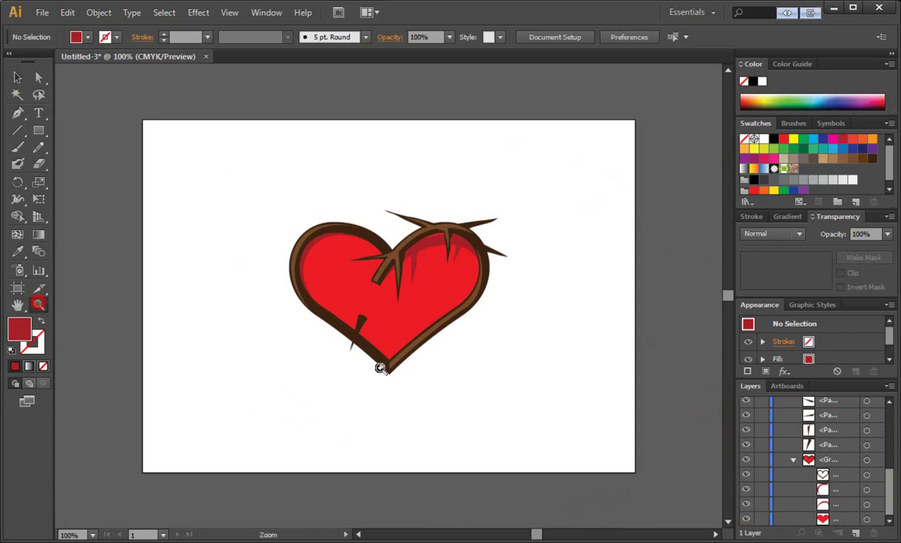
left_click_drag(211, 194, 467, 414)
left_click_drag(257, 231, 689, 484)
left_click(17, 112)
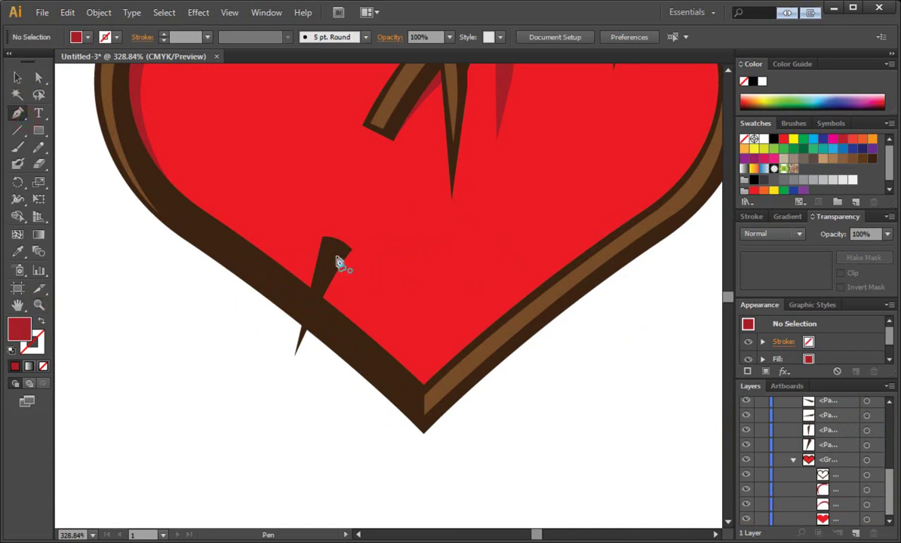
left_click(337, 263)
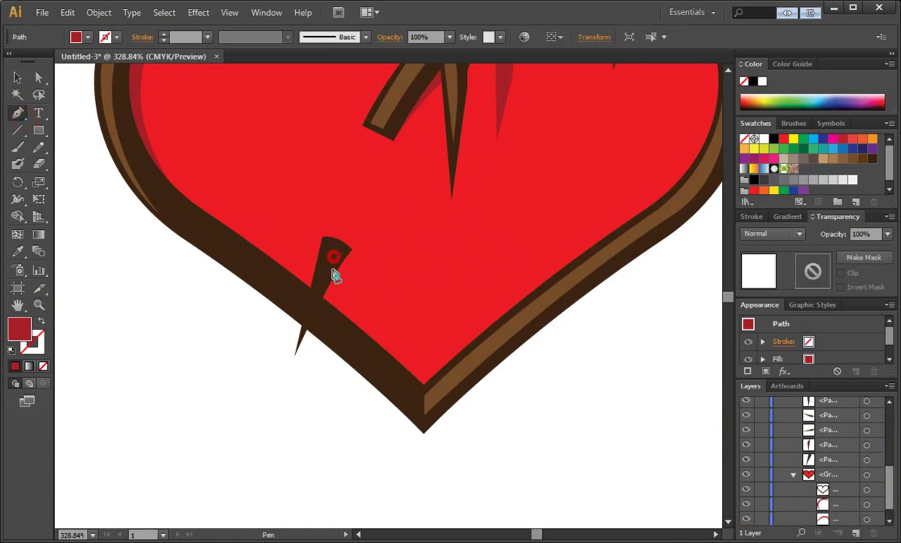
left_click(332, 310)
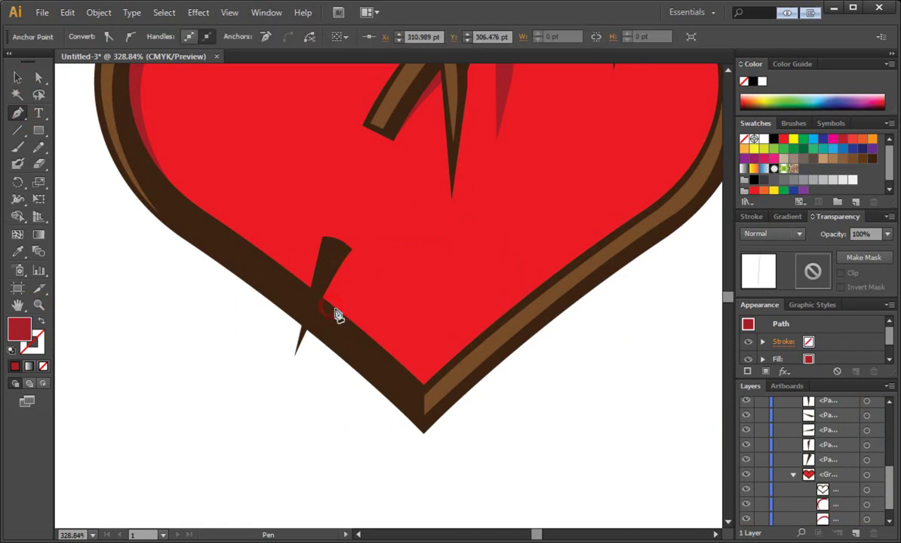
left_click(333, 255)
left_click(352, 255)
Move the piercing thorn's shadow path into the heart group, directly beneath the outline path, and deselect it.
scroll(892, 475, "up", 10)
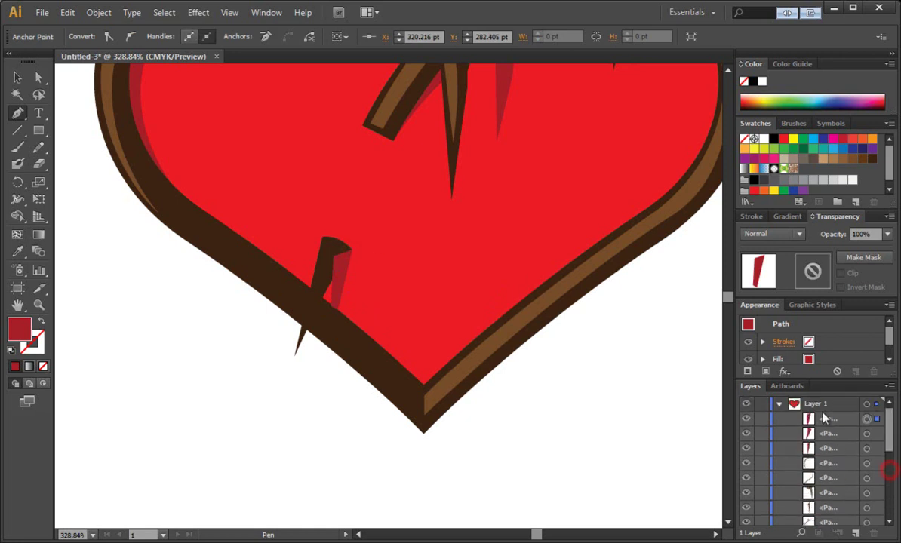
left_click_drag(825, 419, 836, 518)
key("a")
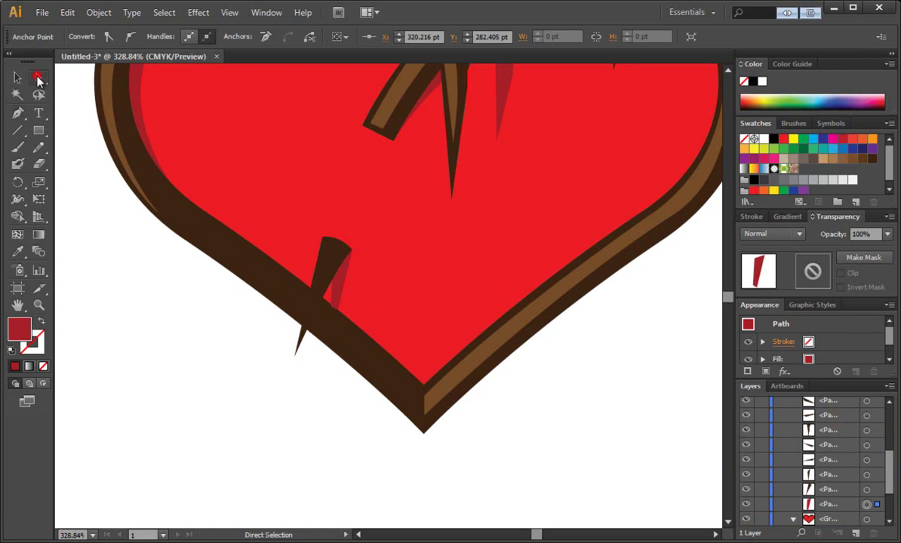
scroll(844, 511, "down", 4)
left_click_drag(838, 447, 844, 490)
left_click(17, 77)
left_click(142, 355)
key("ctrl+1")
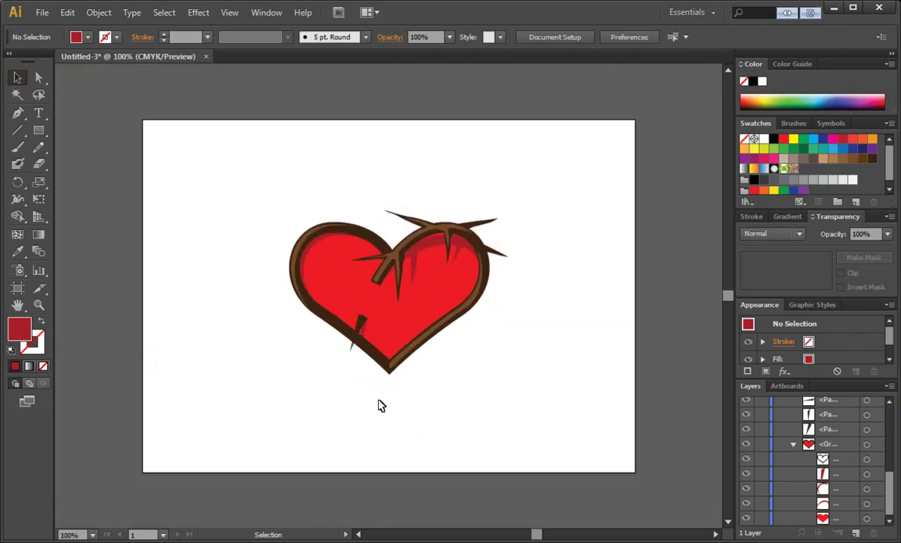
Pick up the heart's red fill, draw a small blood drop with the Pen tool hanging from the piercing thorn's tip, and deselect it.
left_click(39, 77)
left_click(341, 292)
left_click(235, 251)
left_click(38, 305)
left_click_drag(256, 281, 438, 434)
left_click(15, 113)
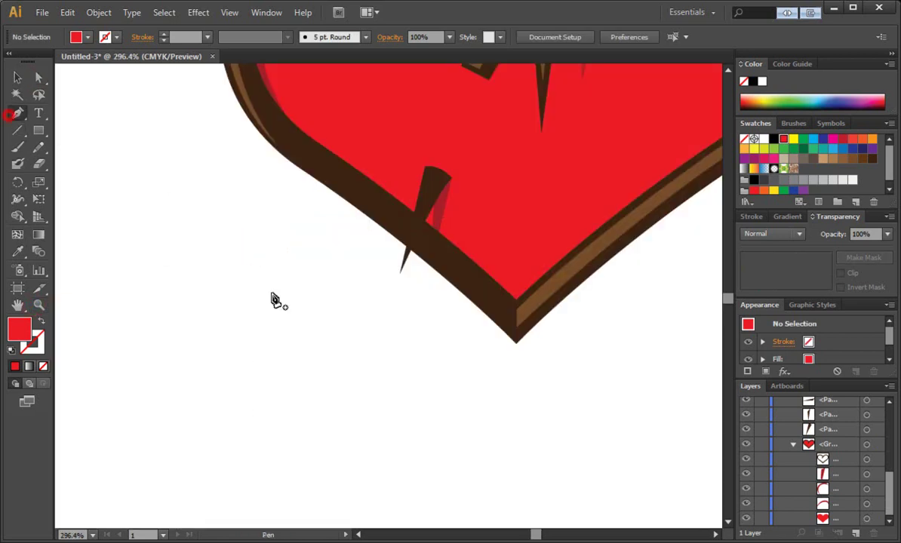
left_click(400, 275)
left_click(394, 308)
key("ctrl")
left_click_drag(405, 323, 409, 306)
left_click(410, 293)
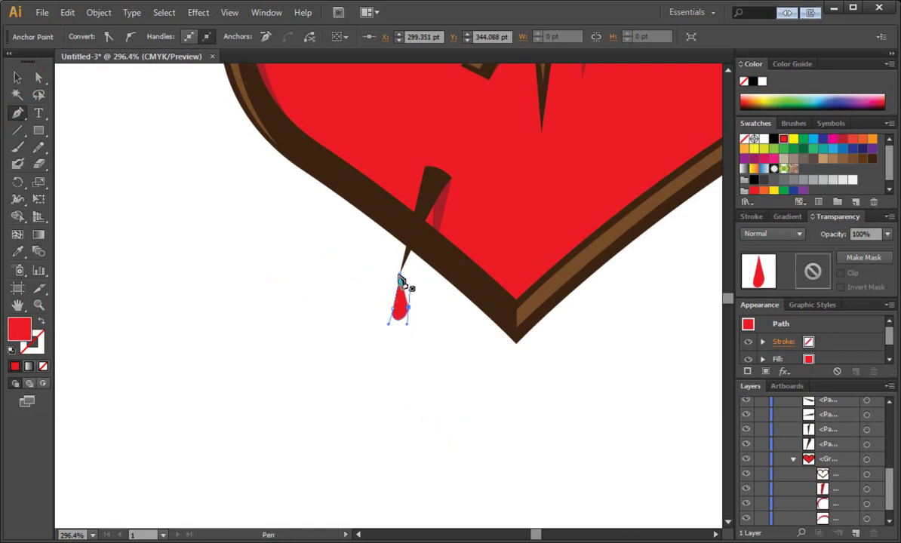
left_click(397, 274)
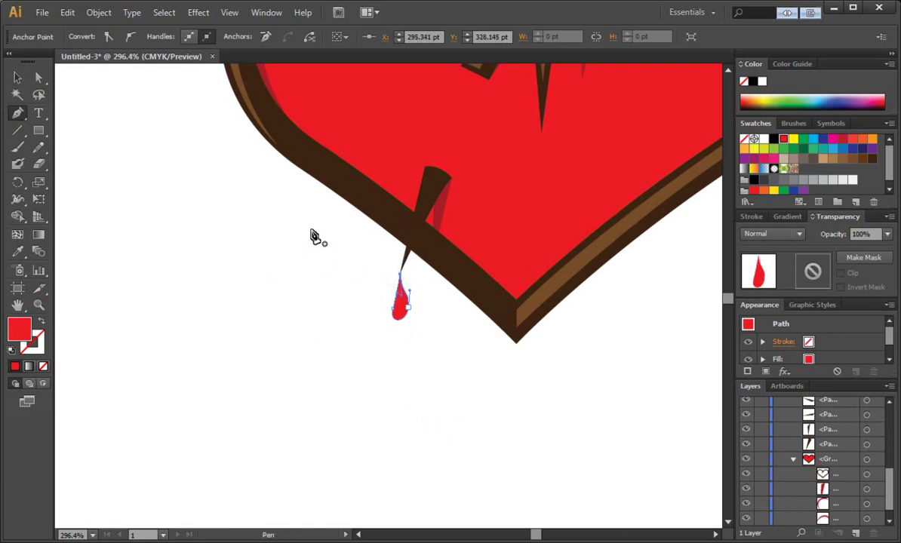
left_click(17, 77)
left_click(171, 186)
Refine the right-hand curve of the blood drop with the Direct Selection tool and deselect it.
scroll(280, 311, "down", 2)
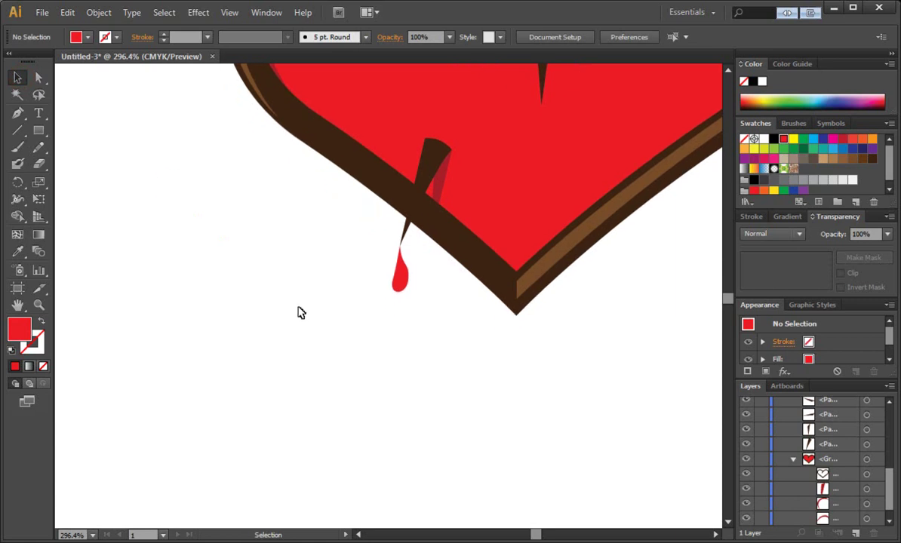
left_click(39, 77)
mouse_move(410, 269)
left_mouse_down()
mouse_move(404, 263)
mouse_move(409, 278)
left_mouse_up()
left_click(438, 274)
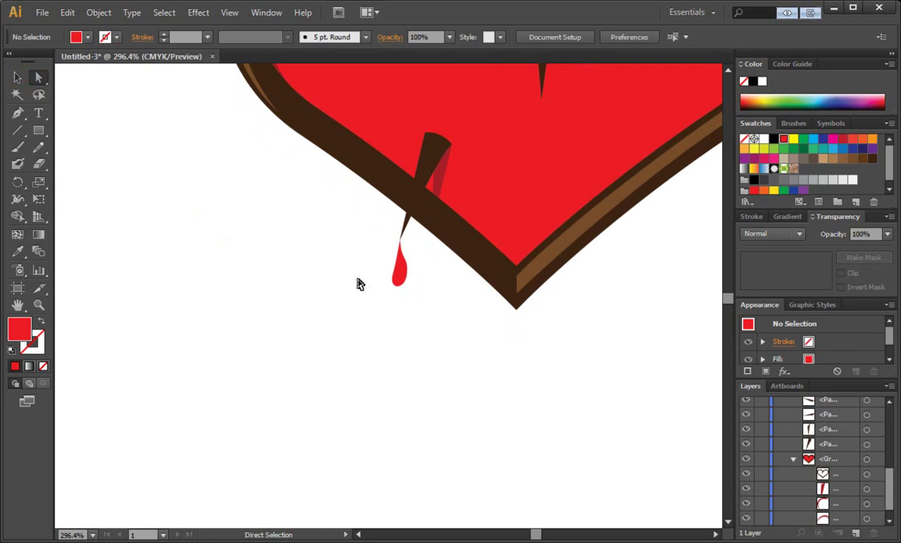
Draw a closed, wavy red blob with the Pen tool below the blood drop.
left_click(18, 113)
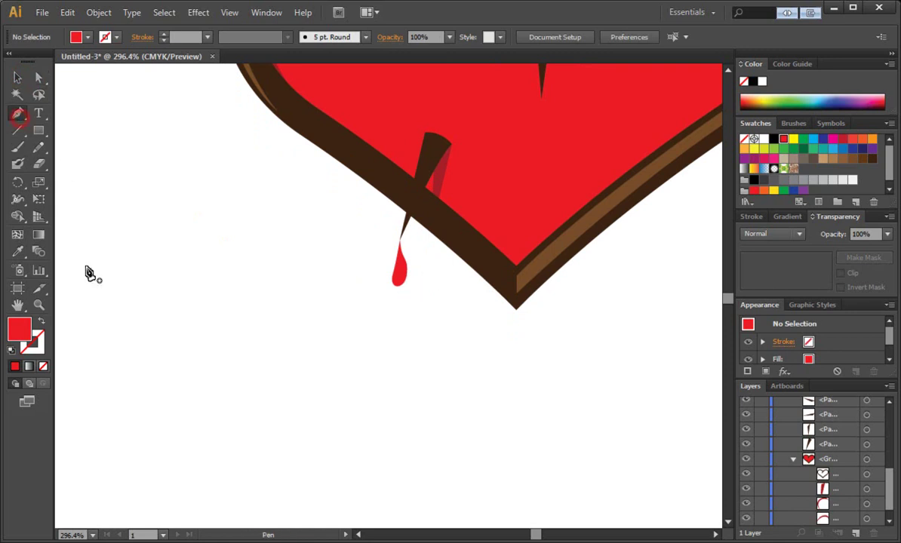
left_click(367, 351)
left_click(339, 369)
left_click_drag(346, 396, 444, 391)
left_click_drag(425, 357, 362, 367)
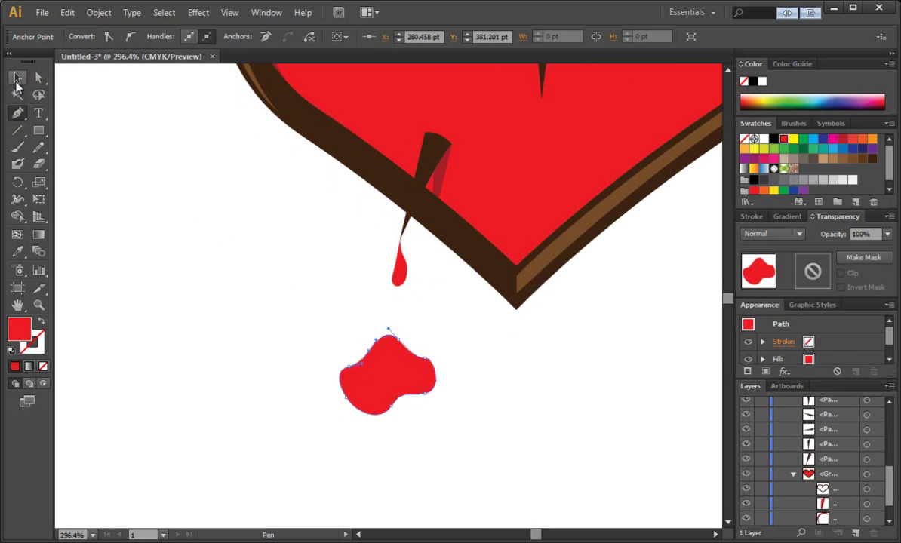
Flatten and widen the red blob into a thin puddle, shift it slightly left beneath the blood drop, and deselect it.
left_click(18, 78)
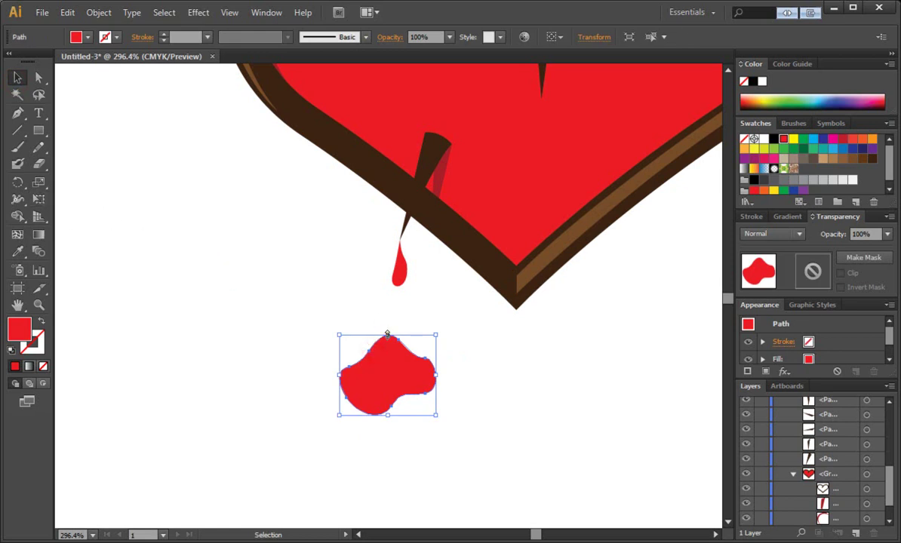
left_click_drag(388, 334, 488, 389)
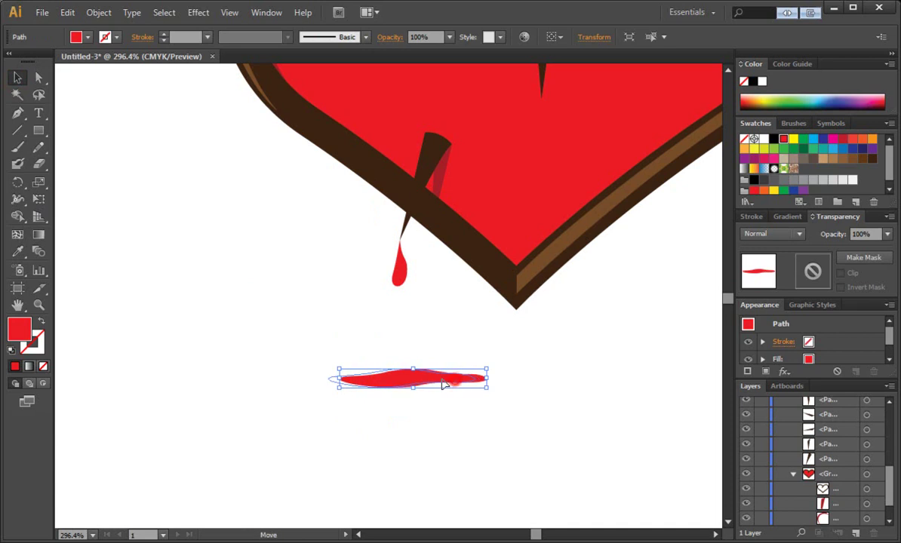
left_click(432, 341)
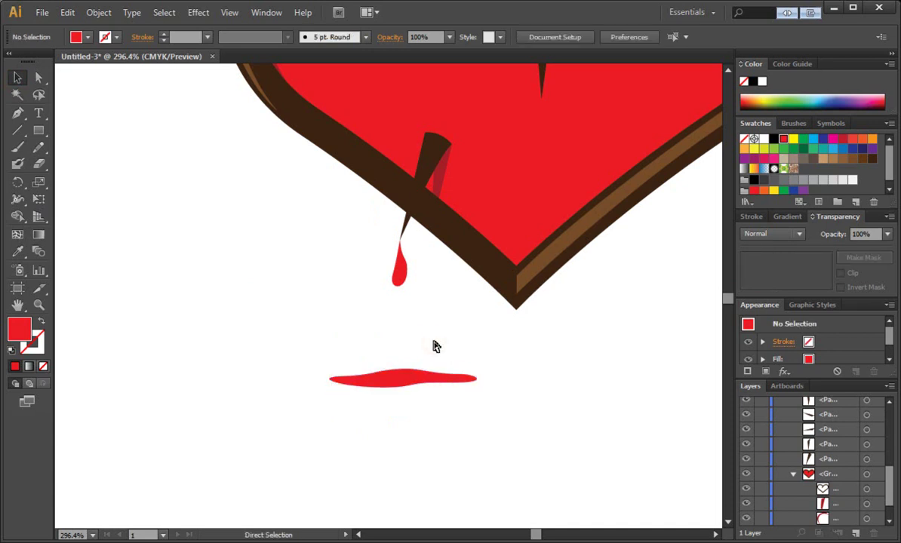
key("ctrl+1")
left_click(457, 378)
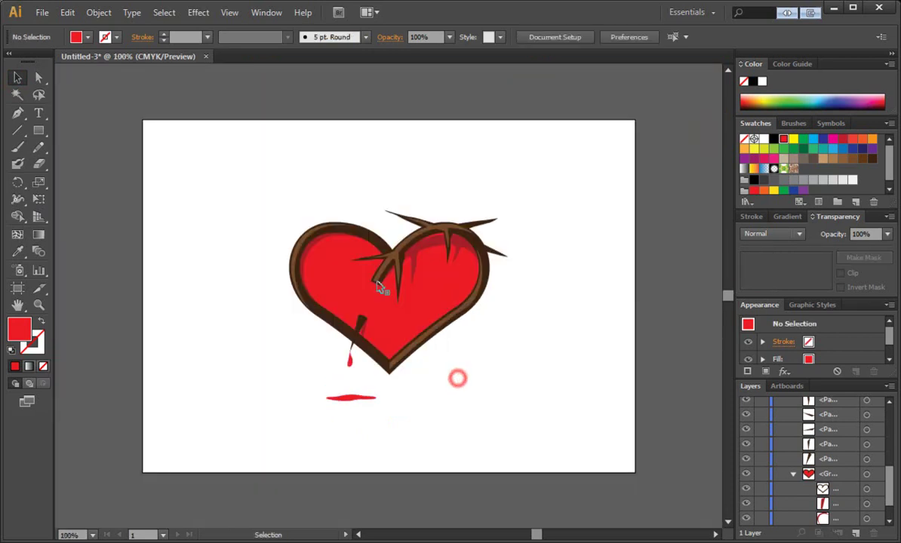
left_click_drag(221, 167, 243, 366)
left_click_drag(272, 231, 234, 291)
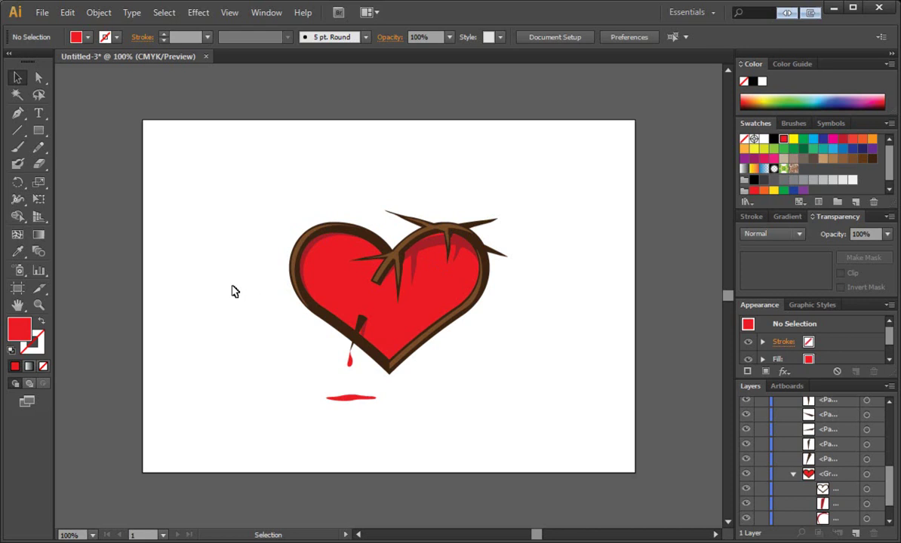